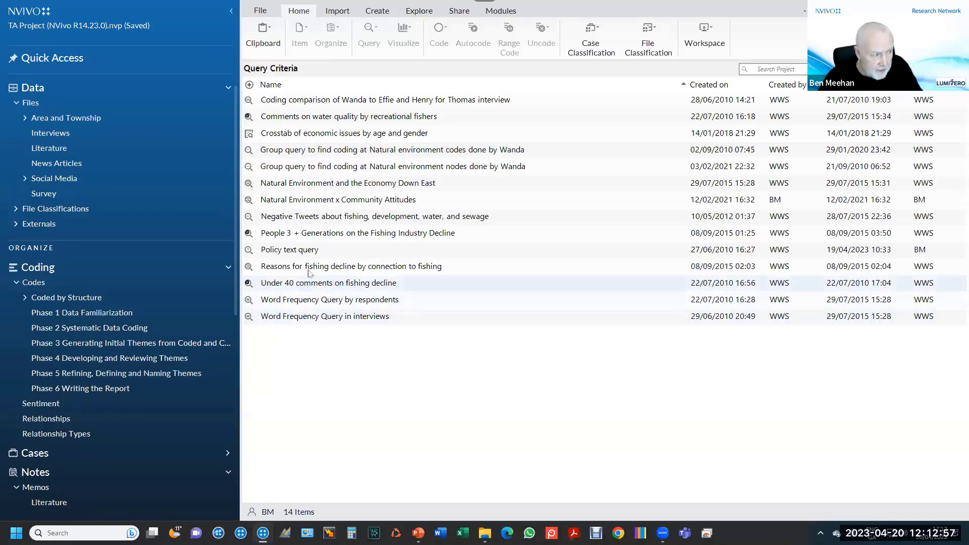
# Show the interview files and the Phase 1 Data Familiarization codes folder.
pyautogui.click(80, 134)
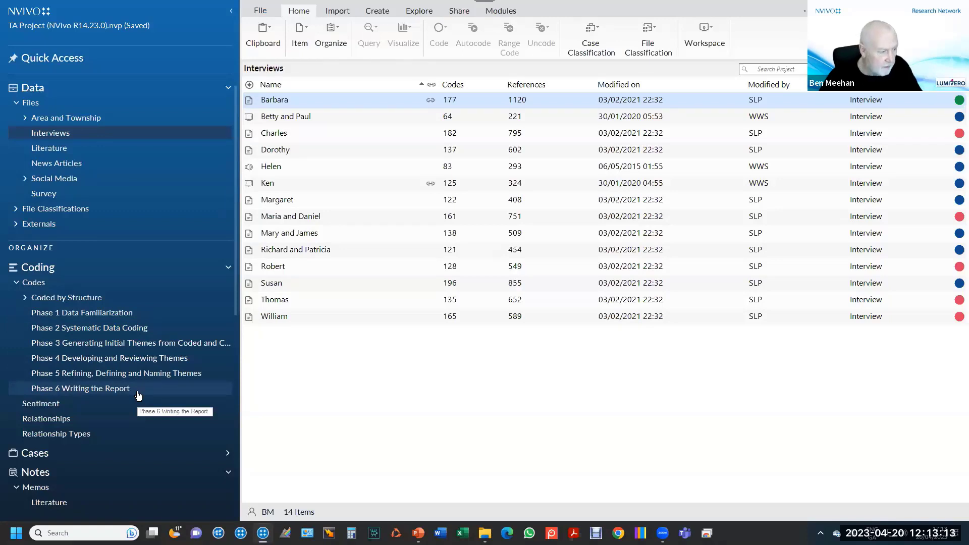
pyautogui.click(116, 316)
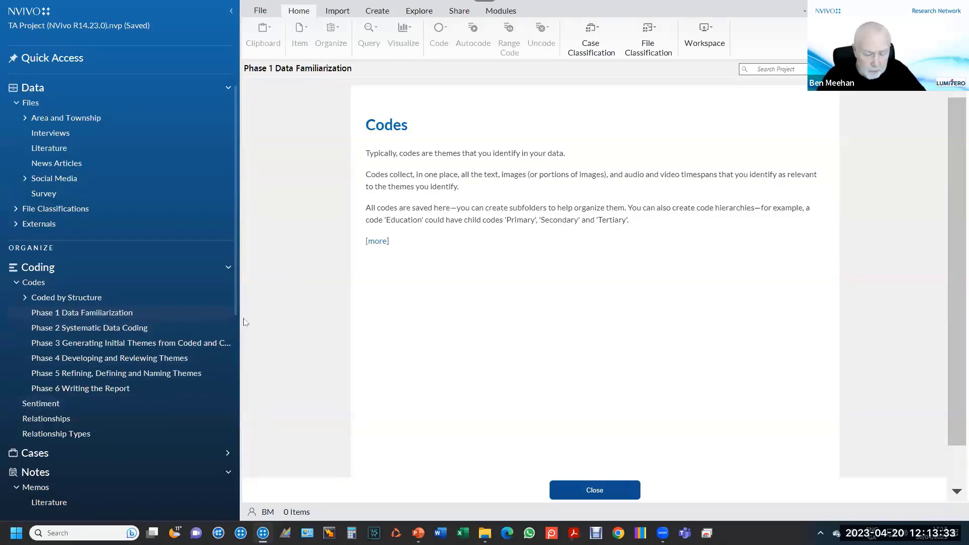
pyautogui.press('alt')
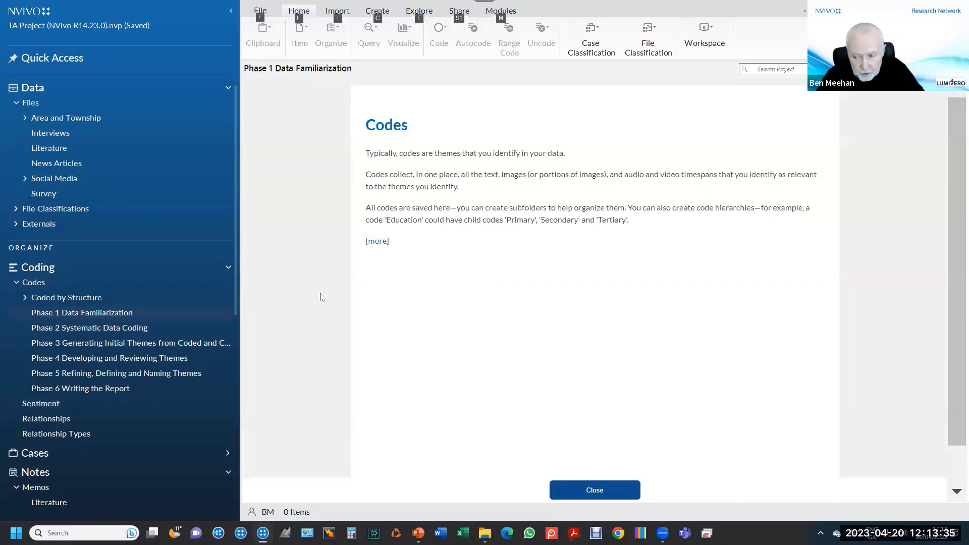
pyautogui.press('alt')
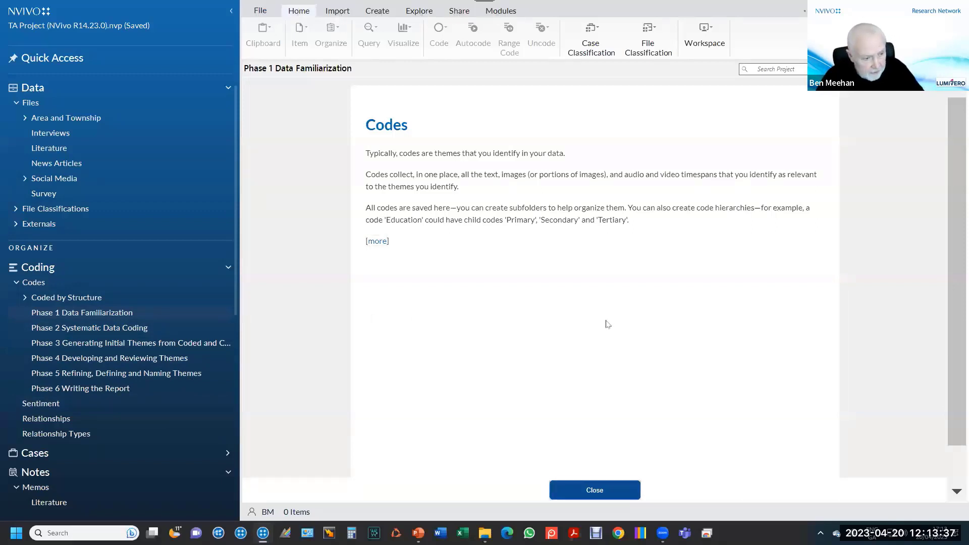
pyautogui.press('alt')
pyautogui.press('alt')
pyautogui.press('alt')
pyautogui.press('Tab')
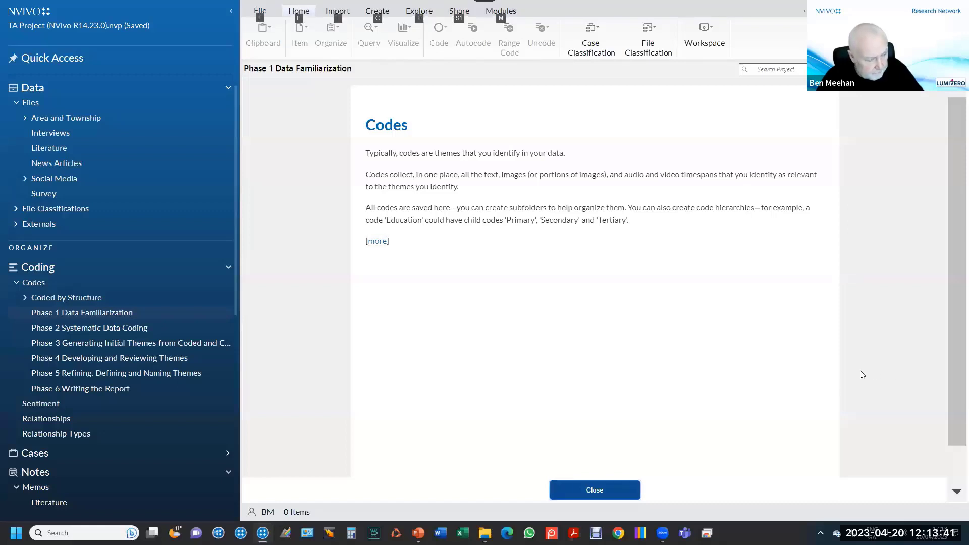
pyautogui.press('alt')
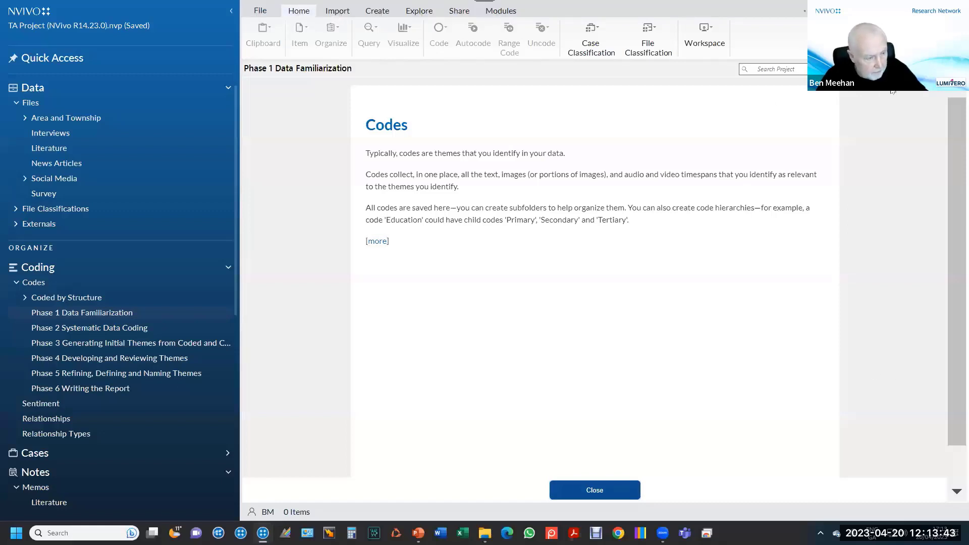
pyautogui.press('alt')
pyautogui.press('Tab')
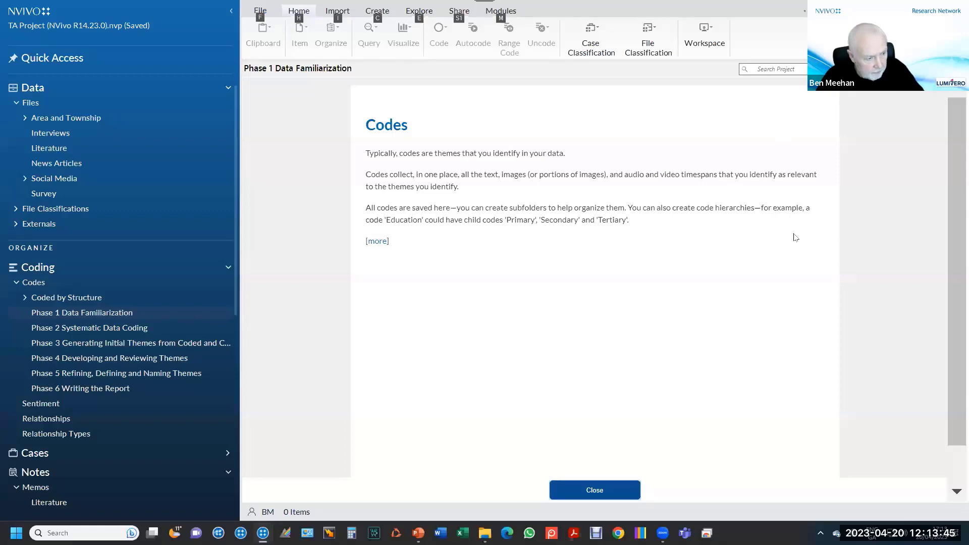
pyautogui.press('alt')
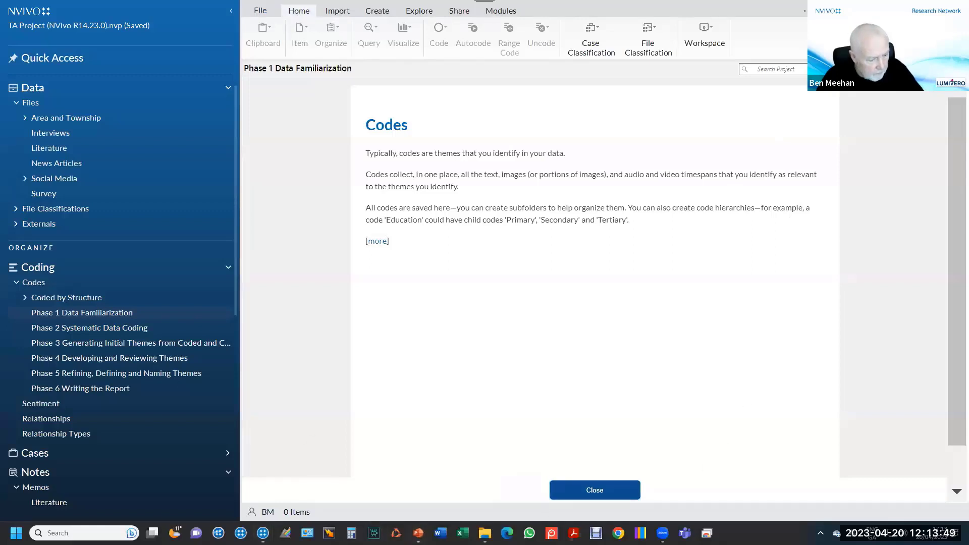
# Switch to the PowerPoint slide show and advance to the Phase 1 data familiarization slide.
pyautogui.moveTo(418, 533)
pyautogui.click(469, 472)
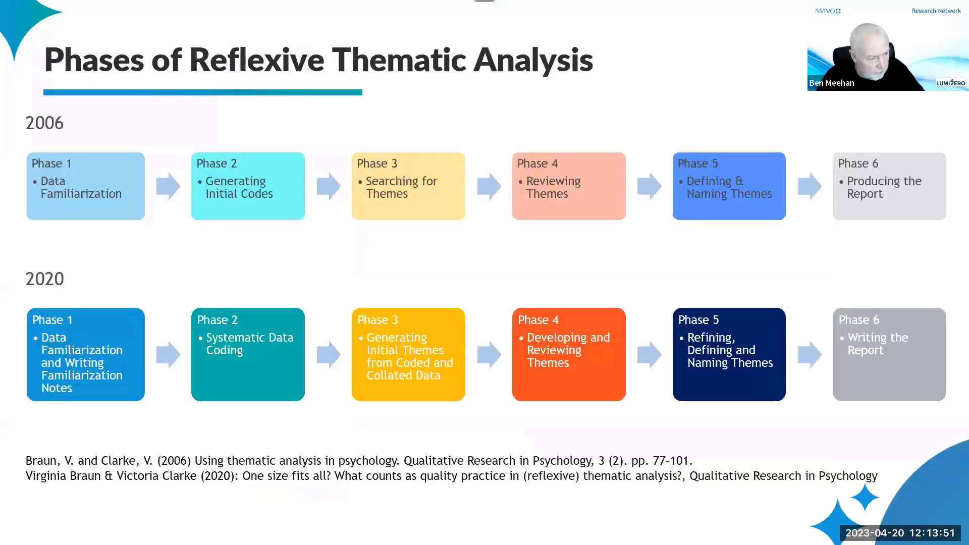
pyautogui.press('Right')
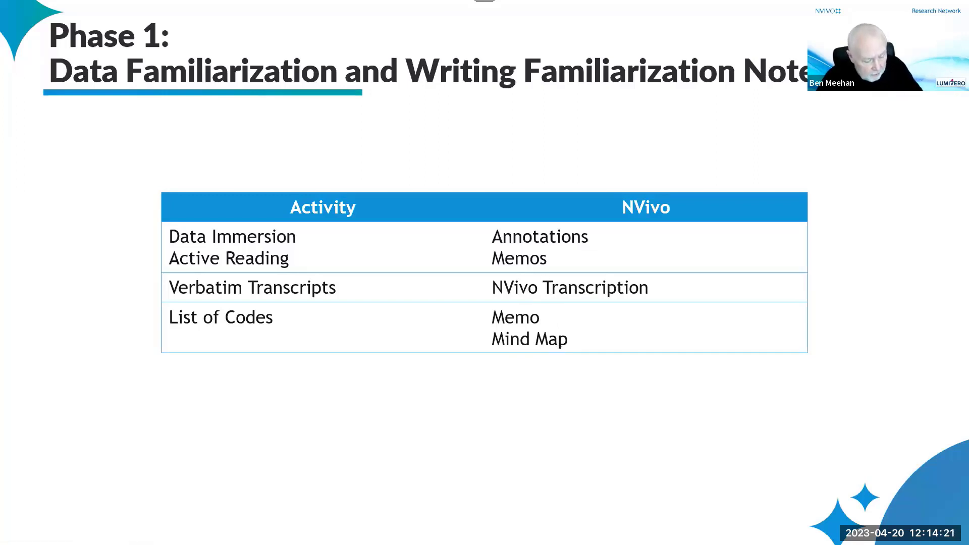
# Switch back to NVivo, open the first interview transcript and inspect the annotations on its two highlighted opening passages.
pyautogui.hotkey('alt', 'Tab')
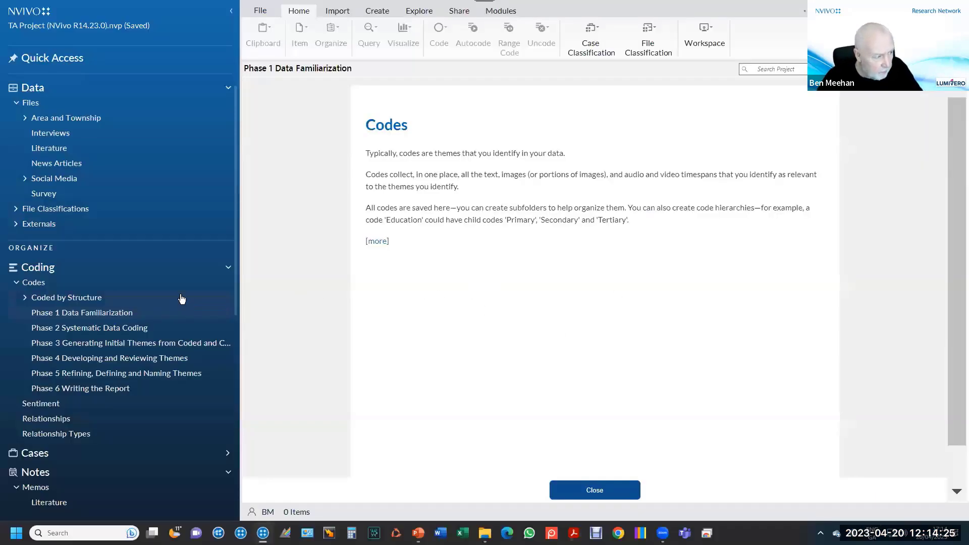
pyautogui.click(72, 141)
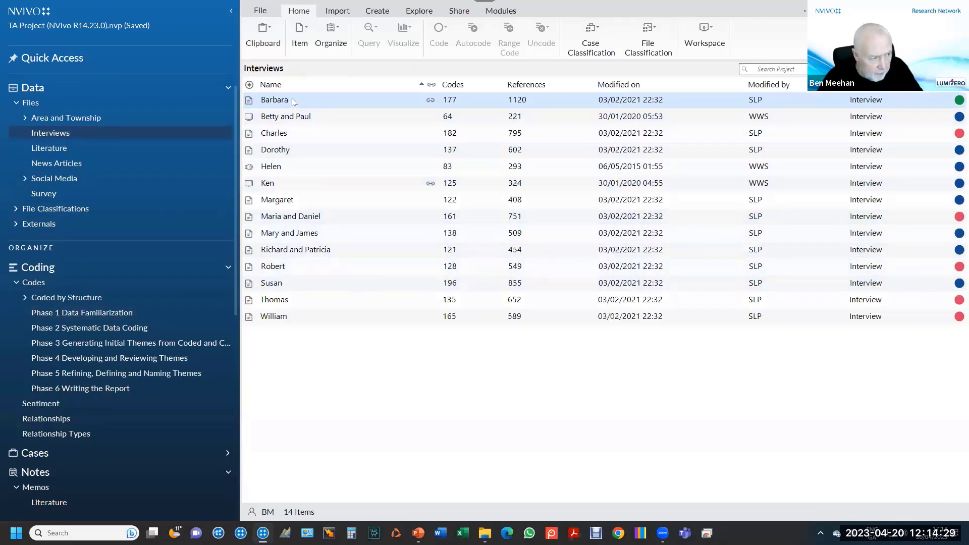
pyautogui.doubleClick(274, 100)
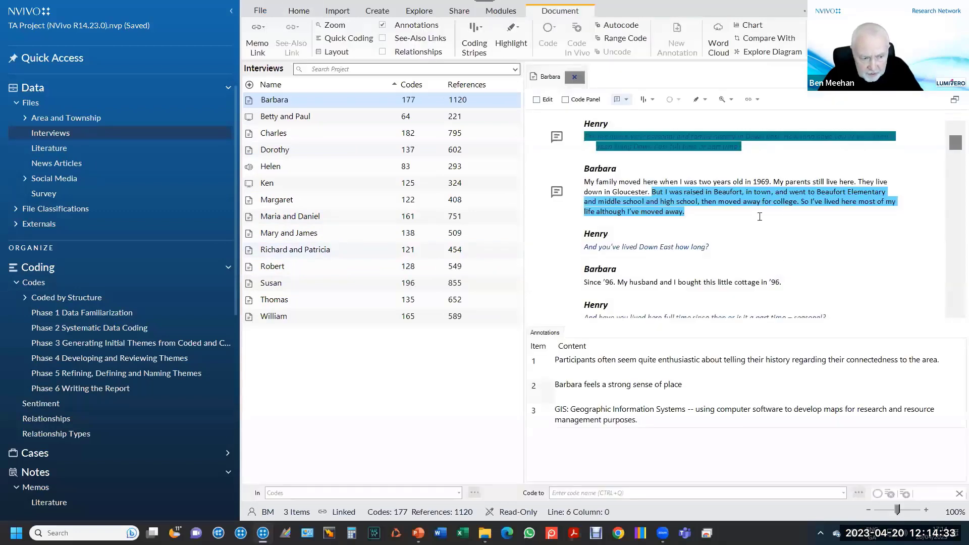
pyautogui.click(739, 194)
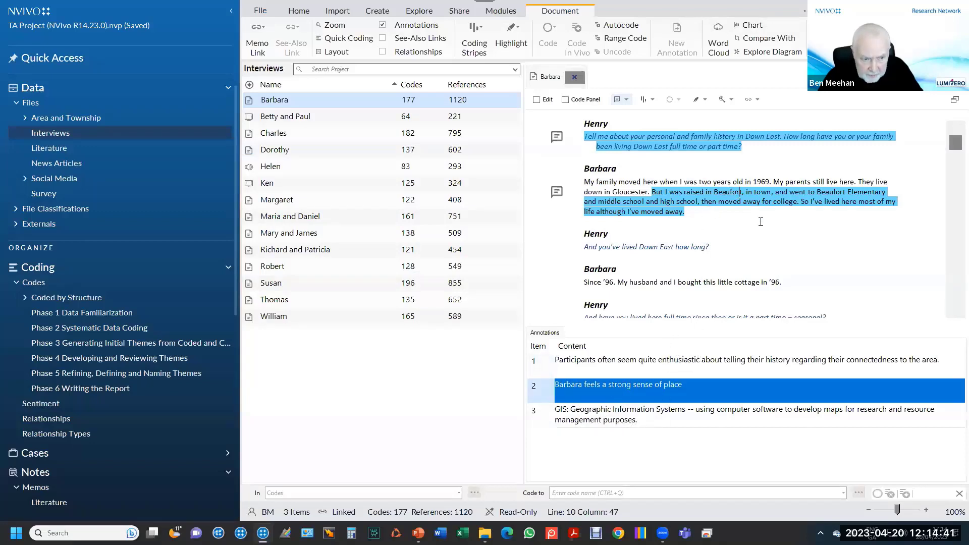
pyautogui.click(716, 136)
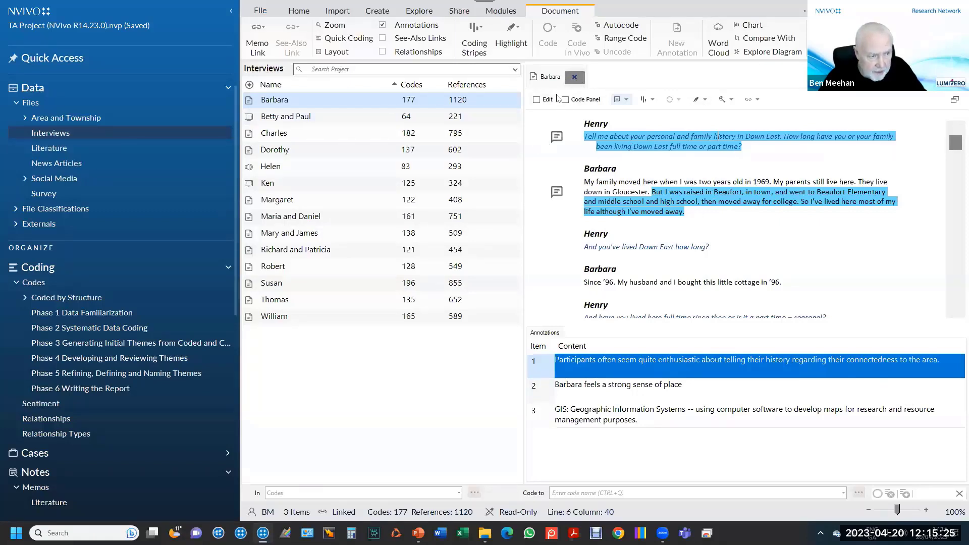
# Expand the project's notes and list the memos in the Phase 1 Initial Thoughts on Codes folder.
pyautogui.click(80, 478)
pyautogui.scroll(-3, 141, 419)
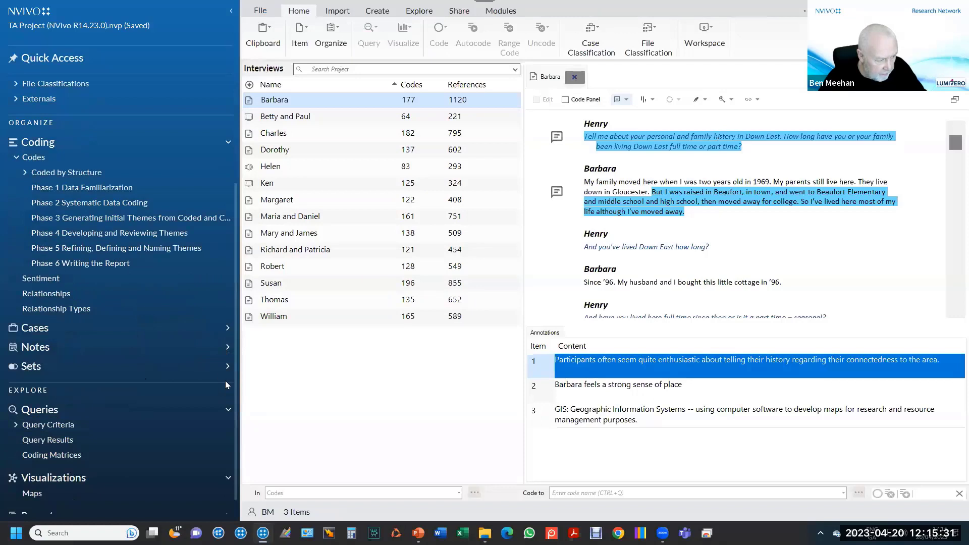
pyautogui.click(228, 348)
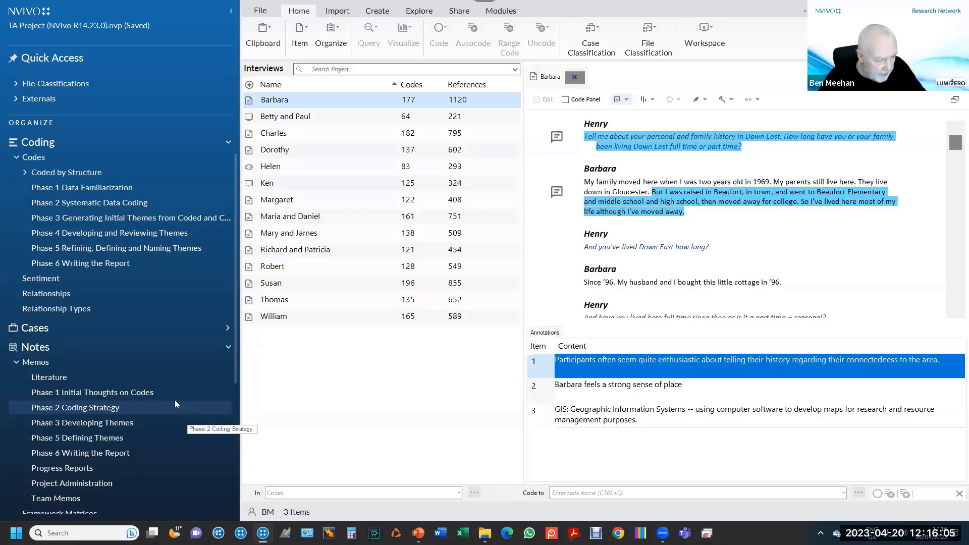
pyautogui.click(140, 397)
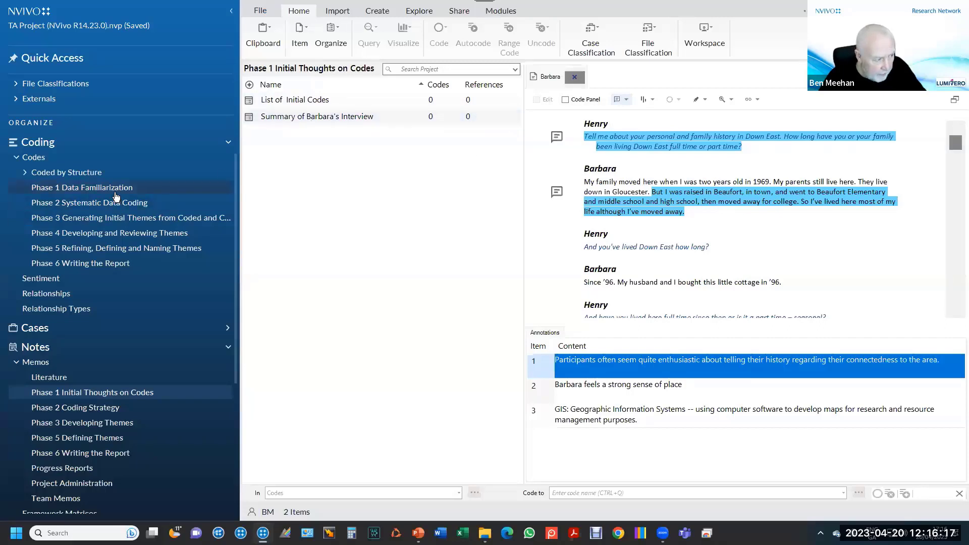
# Return to the interview files, close the open transcript and check which memo is linked to the first interview.
pyautogui.scroll(3, 121, 193)
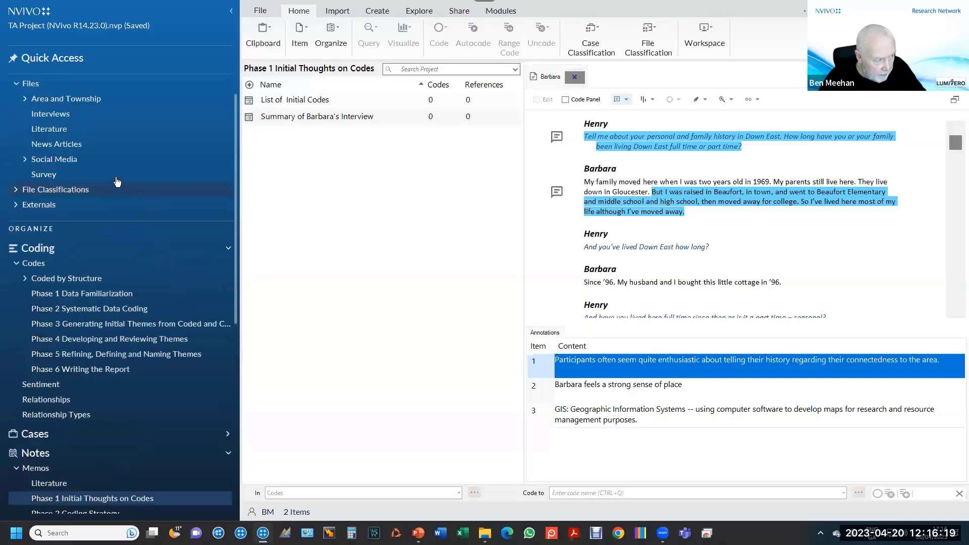
pyautogui.click(106, 114)
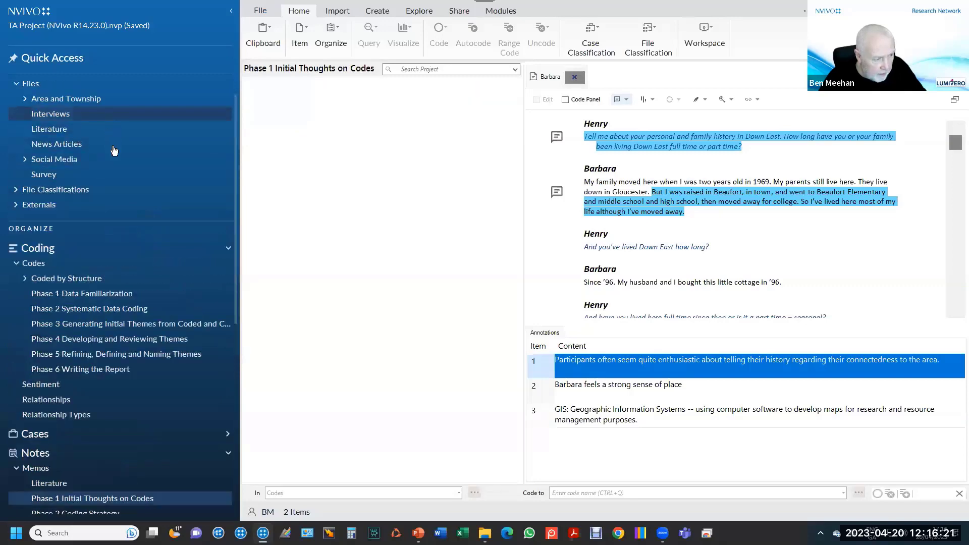
pyautogui.click(575, 77)
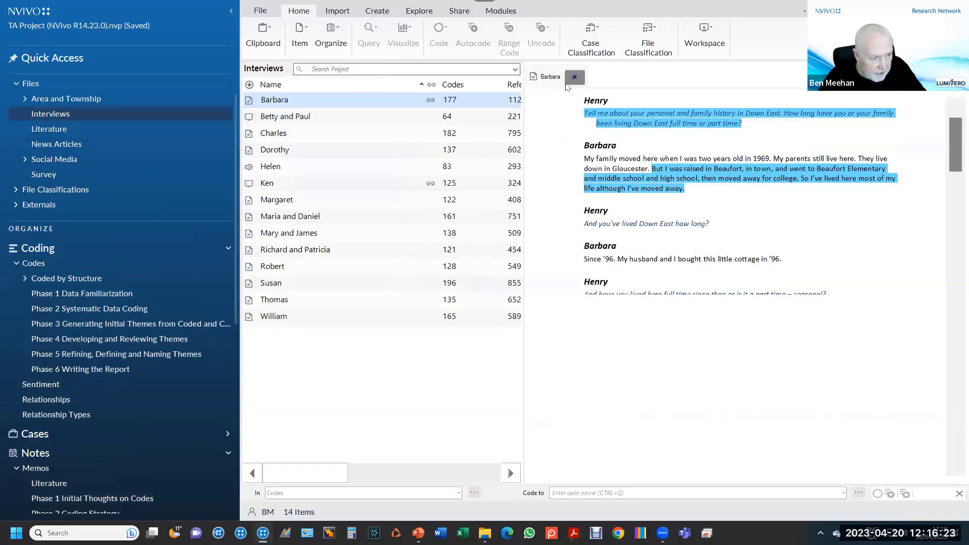
pyautogui.moveTo(431, 97)
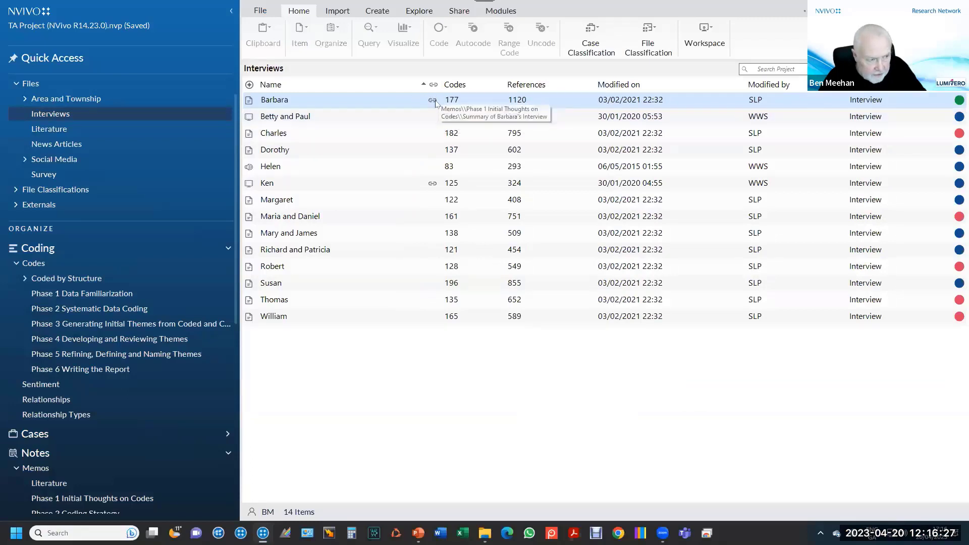
# Reopen the first interview, view its linked summary memo, and close both the memo and the transcript.
pyautogui.doubleClick(249, 105)
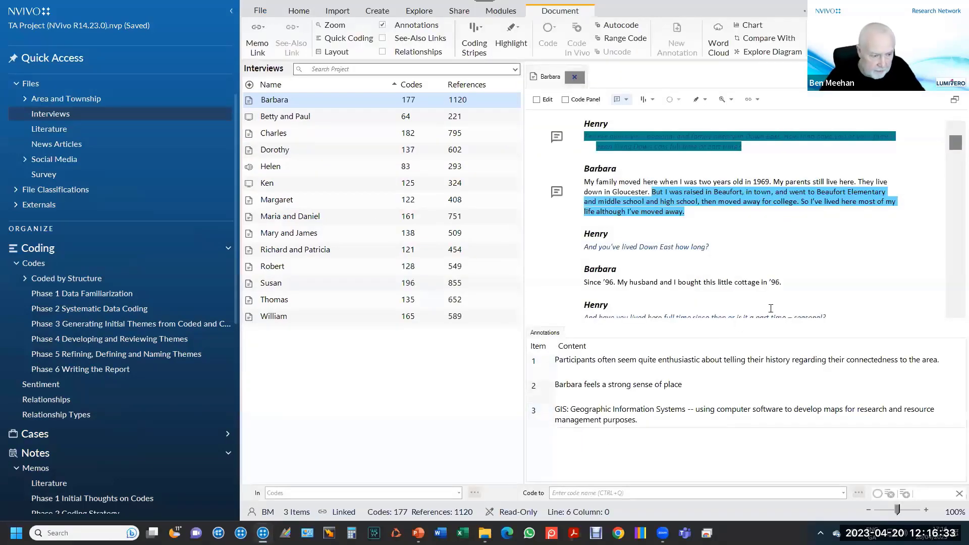
pyautogui.click(790, 271)
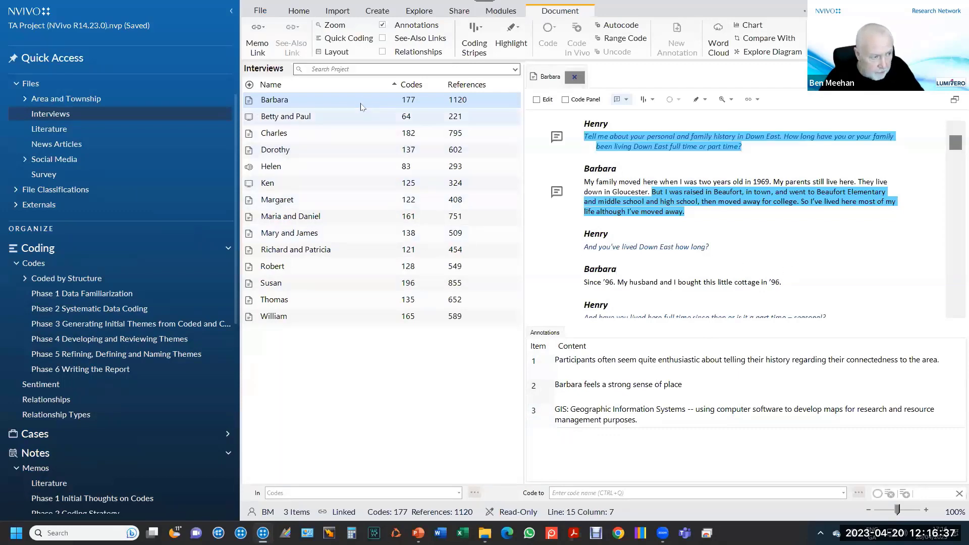
pyautogui.click(788, 362)
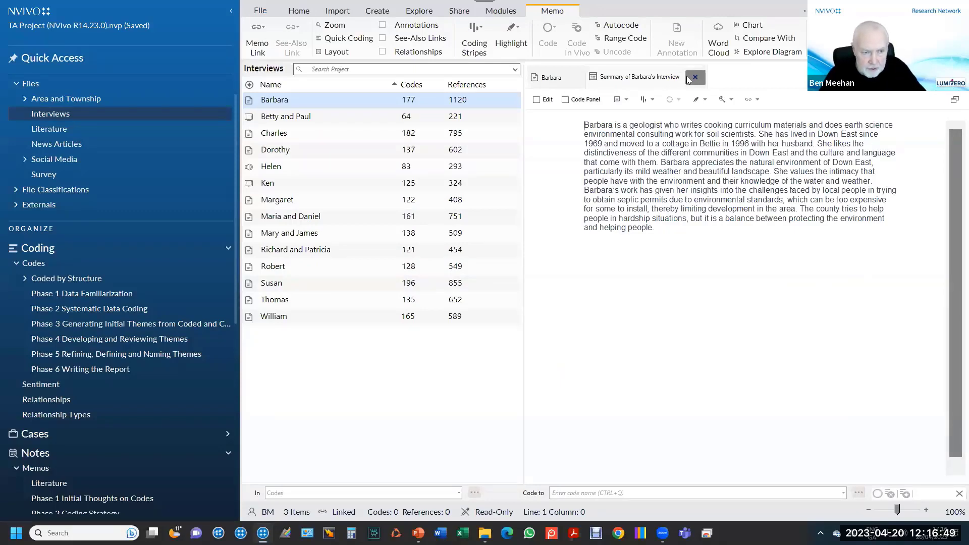
pyautogui.click(695, 76)
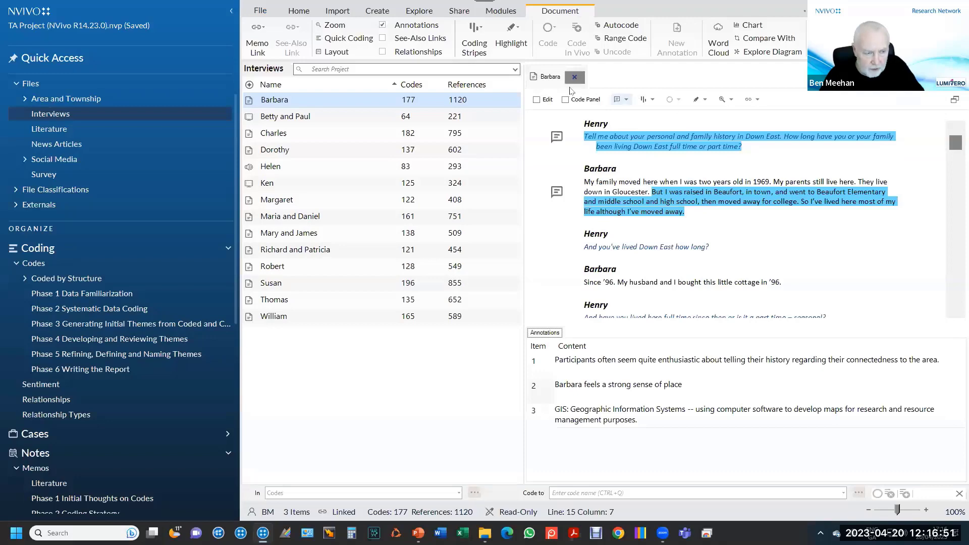
pyautogui.click(574, 77)
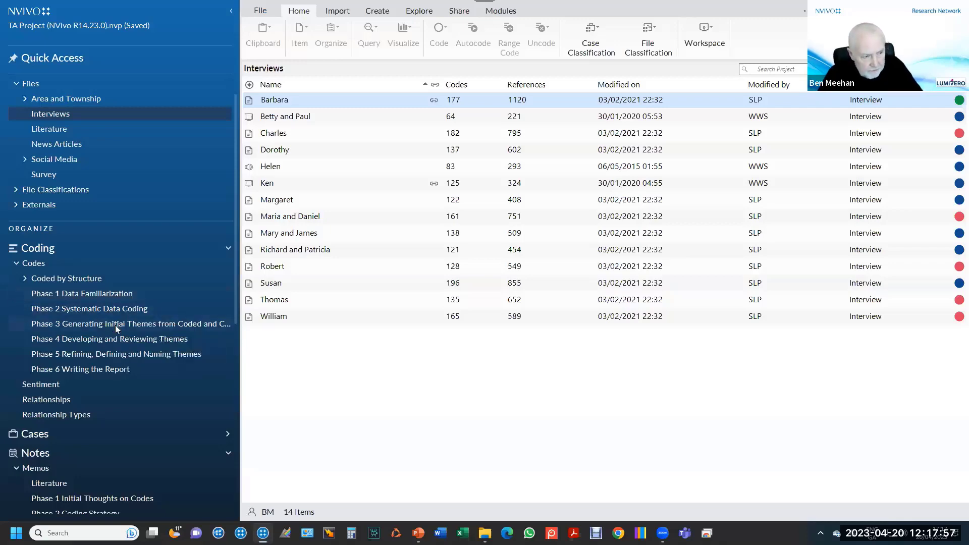
# Check the Phase 1 slide in PowerPoint, return to NVivo and open the Early thoughts on coding map.
pyautogui.hotkey('alt', 'Tab')
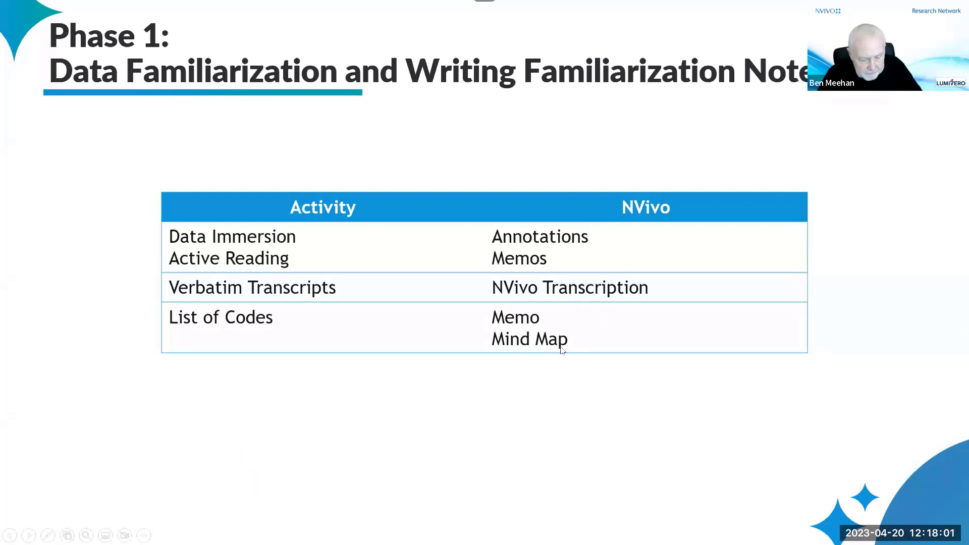
pyautogui.hotkey('alt', 'Tab')
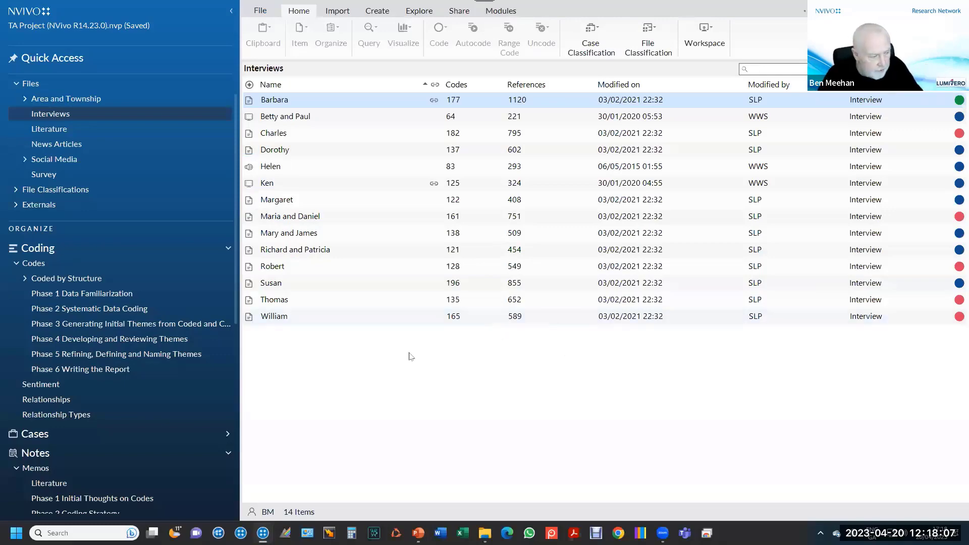
pyautogui.scroll(-7, 145, 420)
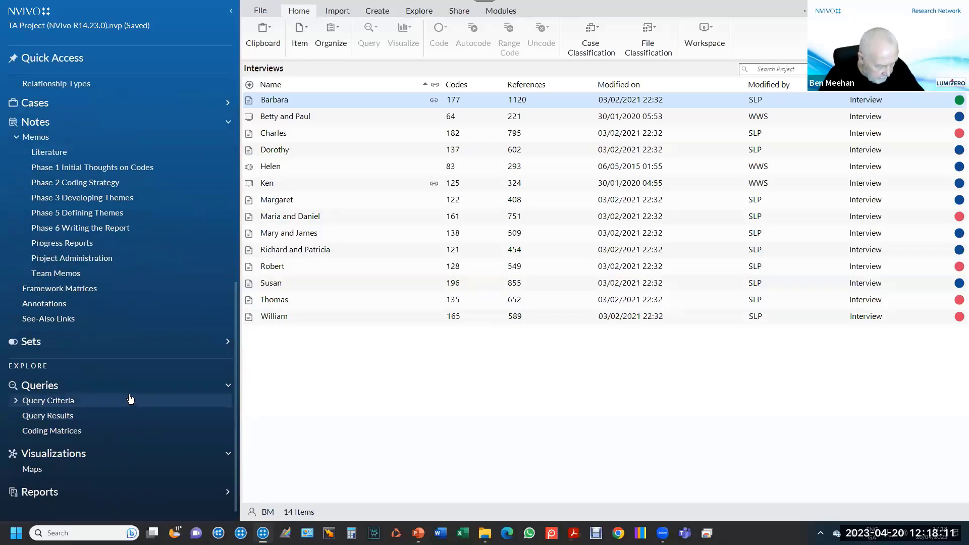
pyautogui.click(133, 472)
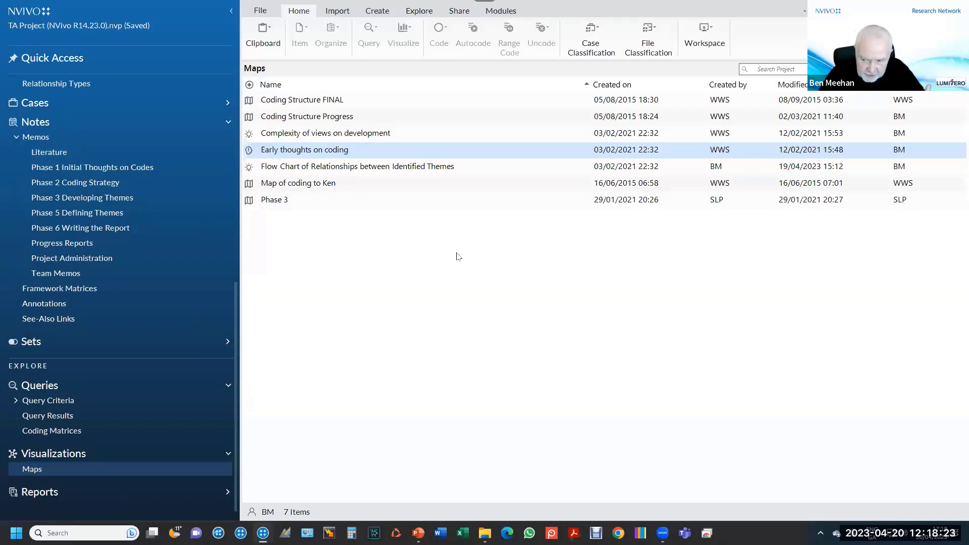
pyautogui.doubleClick(404, 151)
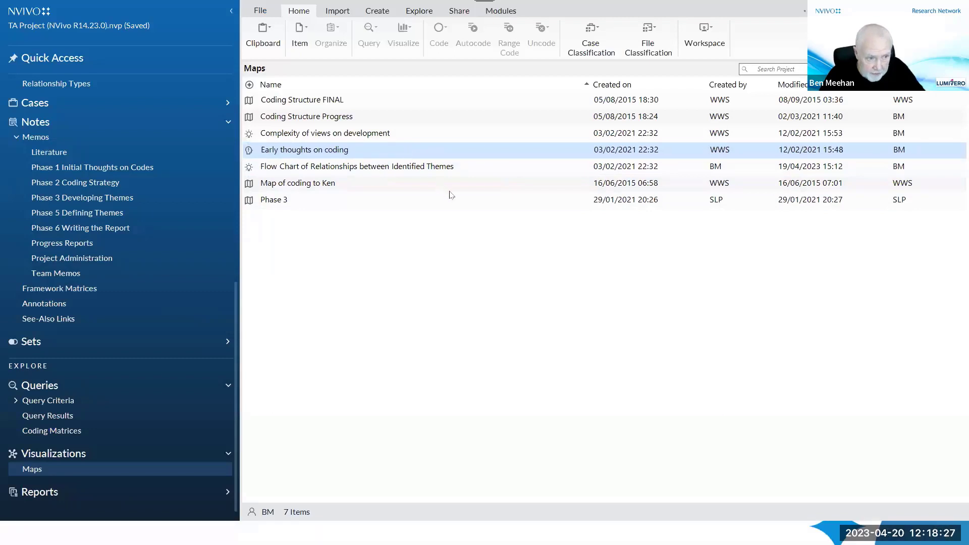
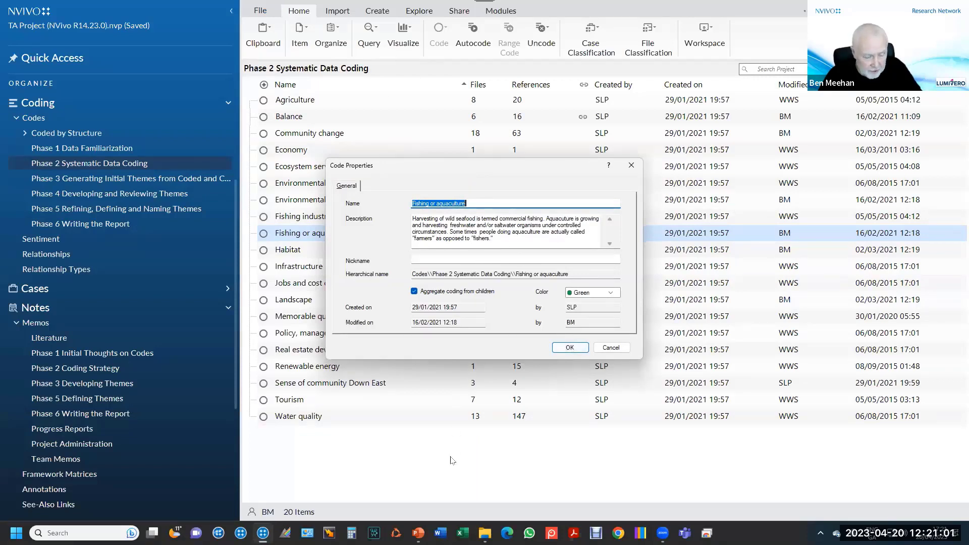
# Close the properties of the Fishing or aquaculture code and bring the project's data files into view.
pyautogui.click(584, 348)
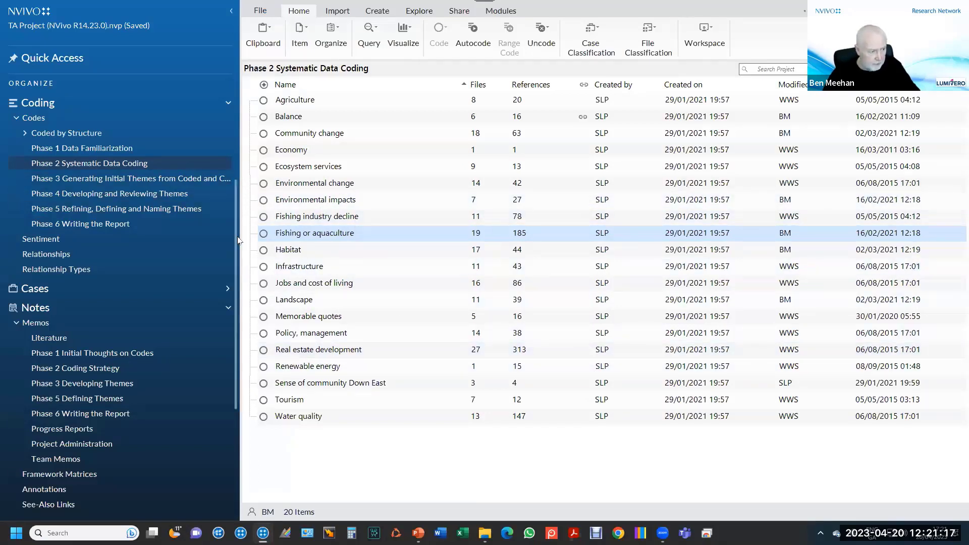
pyautogui.scroll(3, 236, 240)
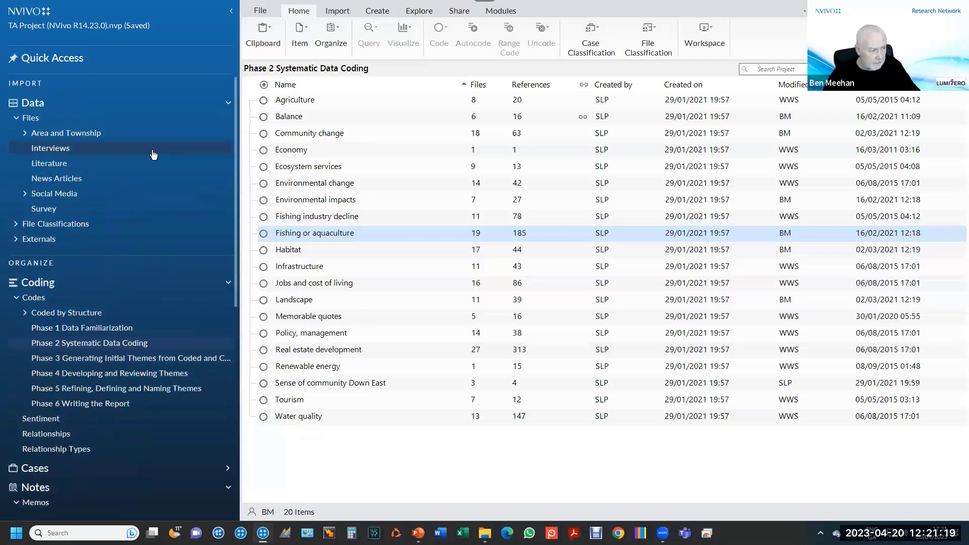
# Open the first interview beside the Phase 2 Systematic Data Coding codes and code the passage about being raised in Beaufort to Renewable energy.
pyautogui.click(106, 152)
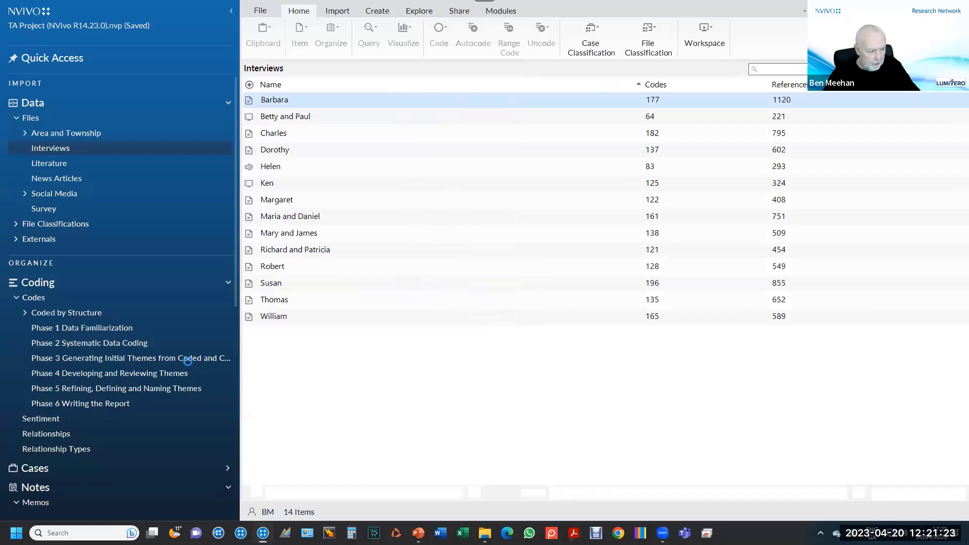
pyautogui.click(136, 345)
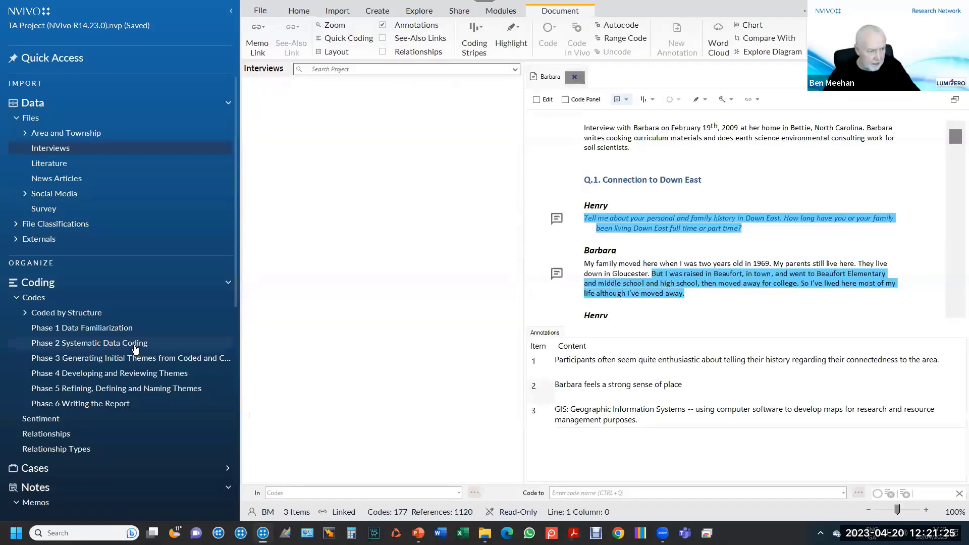
pyautogui.rightClick(292, 454)
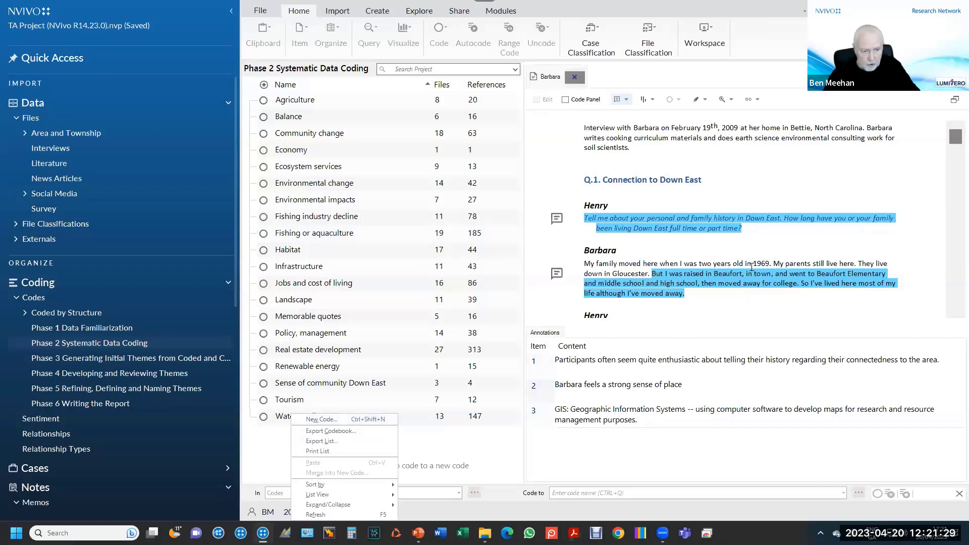
pyautogui.moveTo(651, 273)
pyautogui.mouseDown()
pyautogui.moveTo(693, 289)
pyautogui.moveTo(698, 273)
pyautogui.moveTo(574, 293)
pyautogui.moveTo(399, 352)
pyautogui.moveTo(386, 371)
pyautogui.mouseUp()
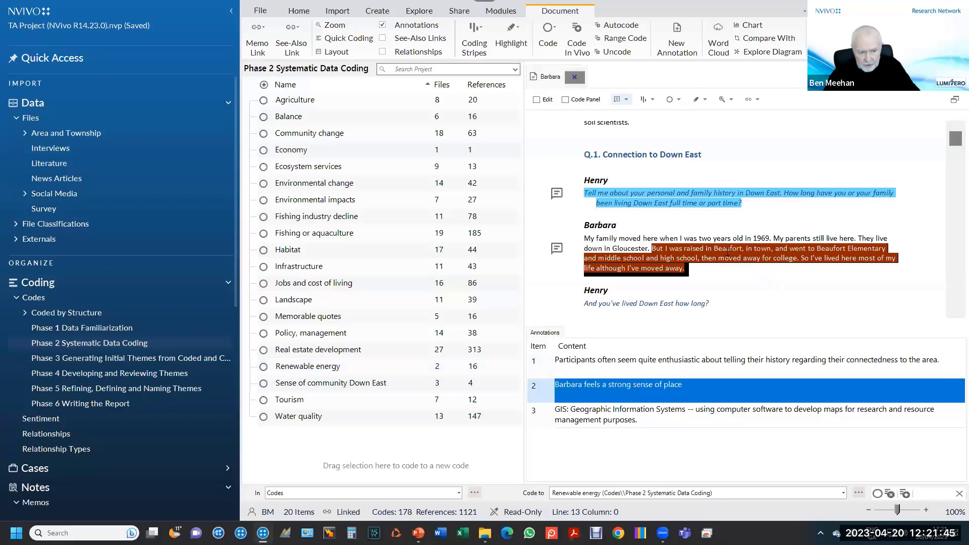
# Code the same selected passage to Balance, Habitat and Landscape at once, and close the transcript.
pyautogui.rightClick(727, 249)
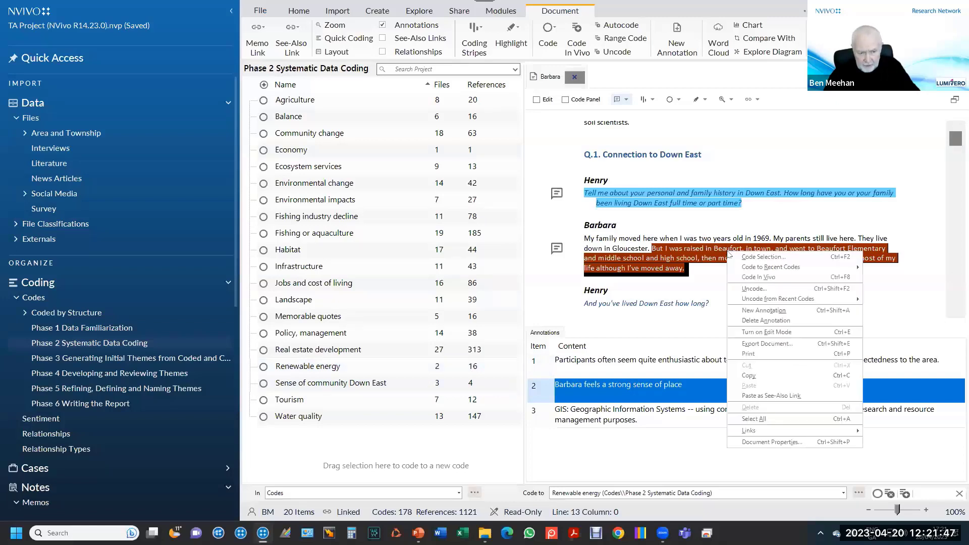
pyautogui.click(762, 260)
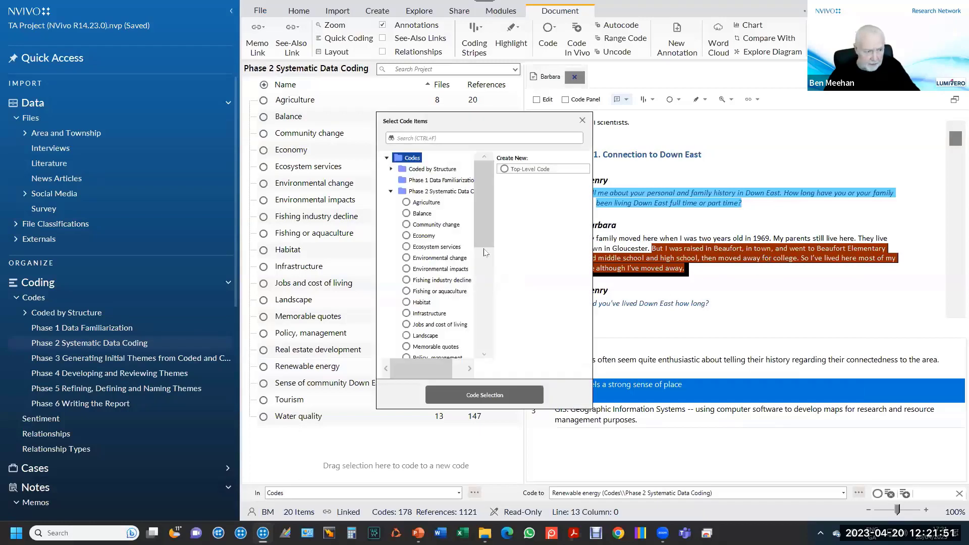
pyautogui.click(422, 213)
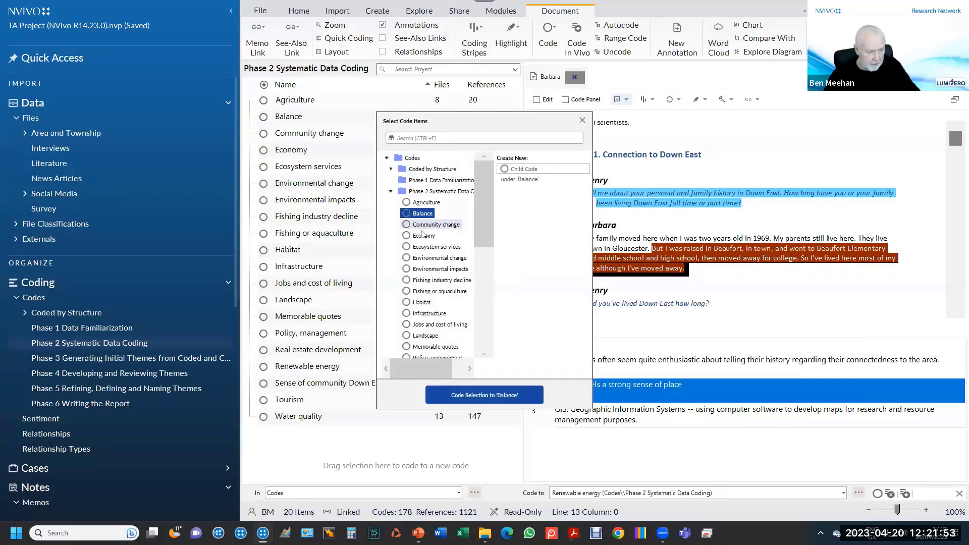
pyautogui.keyDown('ctrl'); pyautogui.click(422, 303); pyautogui.keyUp('ctrl')
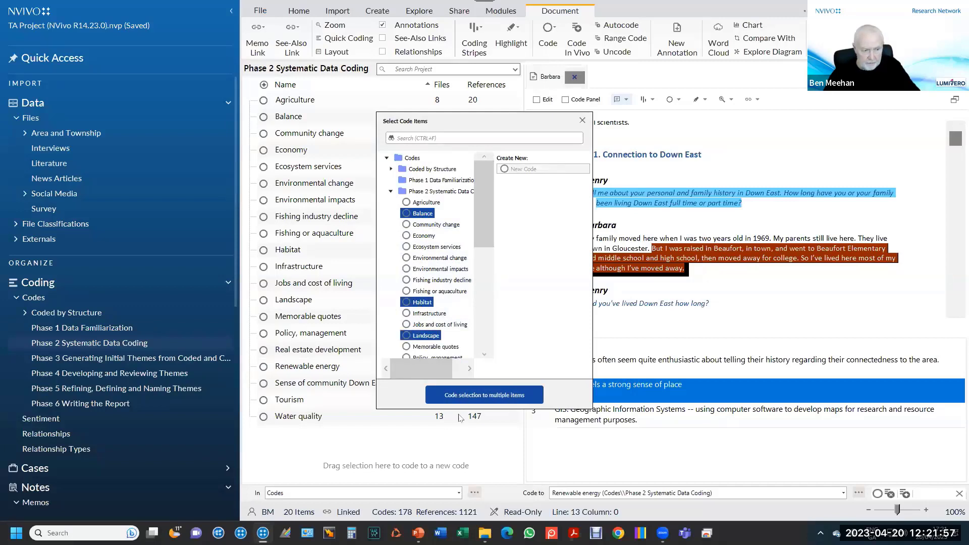
pyautogui.click(468, 403)
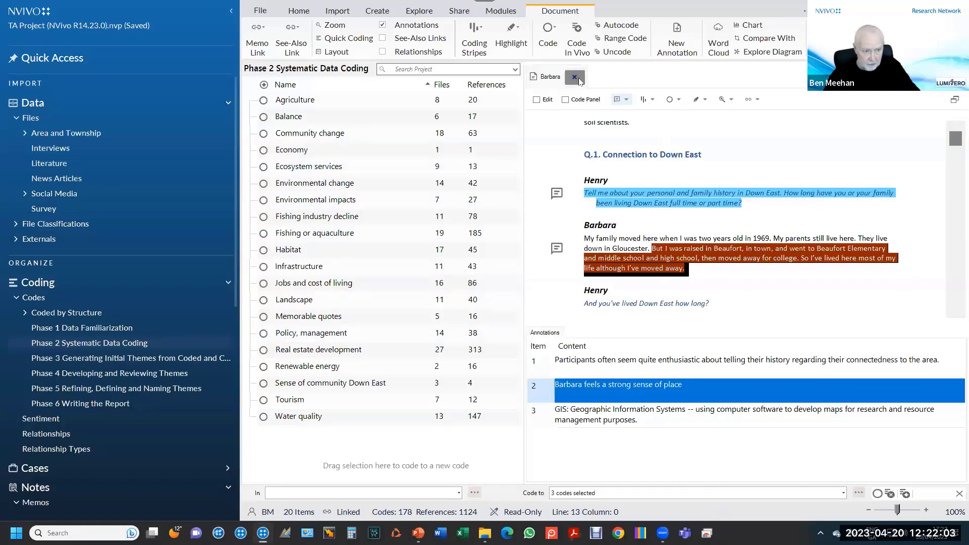
pyautogui.click(575, 77)
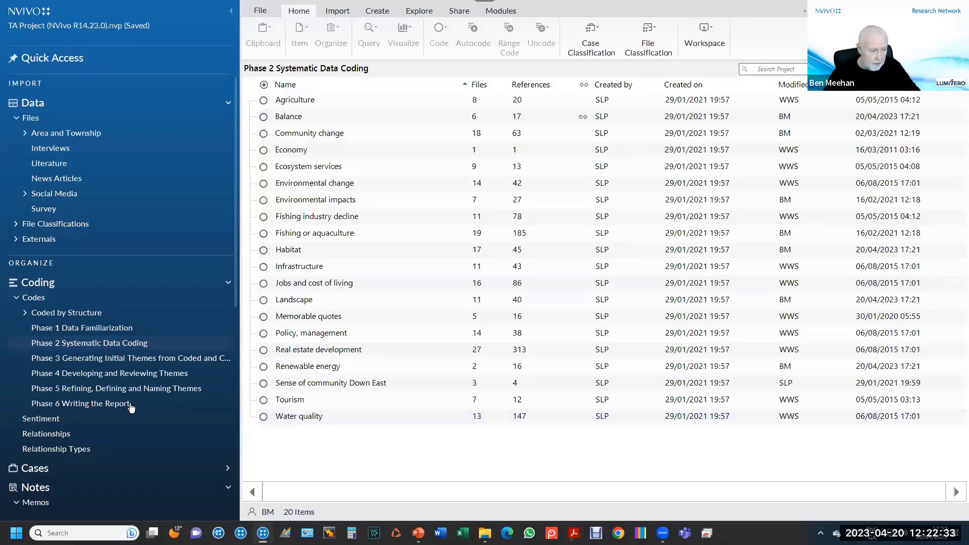
# Create a new Text Search query for "fish" and set it to match stemmed words.
pyautogui.scroll(-5, 114, 435)
pyautogui.scroll(-8, 115, 438)
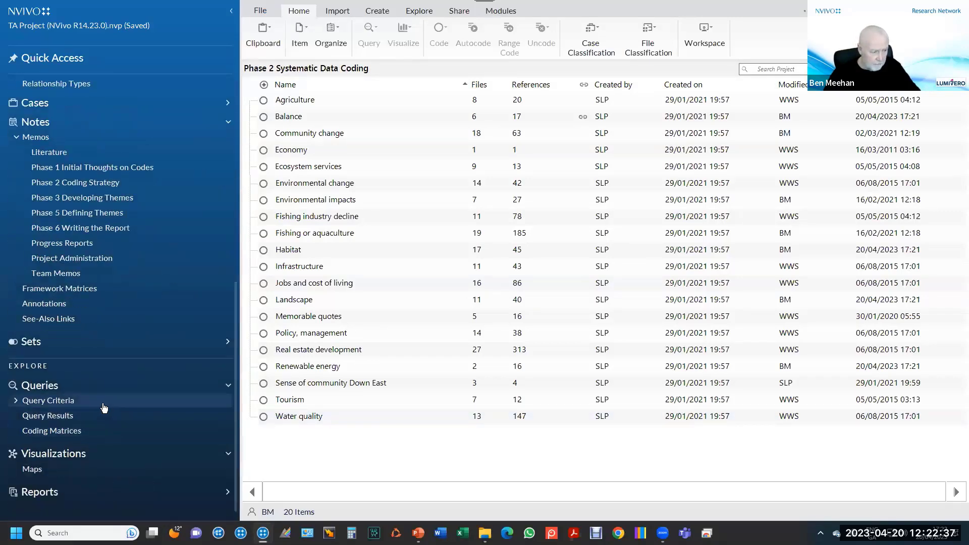
pyautogui.click(103, 402)
pyautogui.rightClick(363, 365)
pyautogui.moveTo(395, 372)
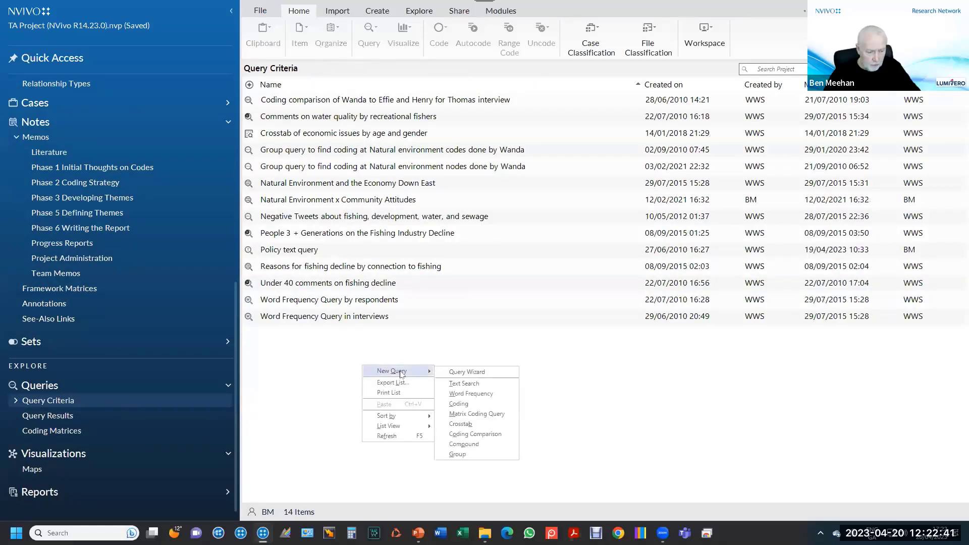
pyautogui.click(457, 387)
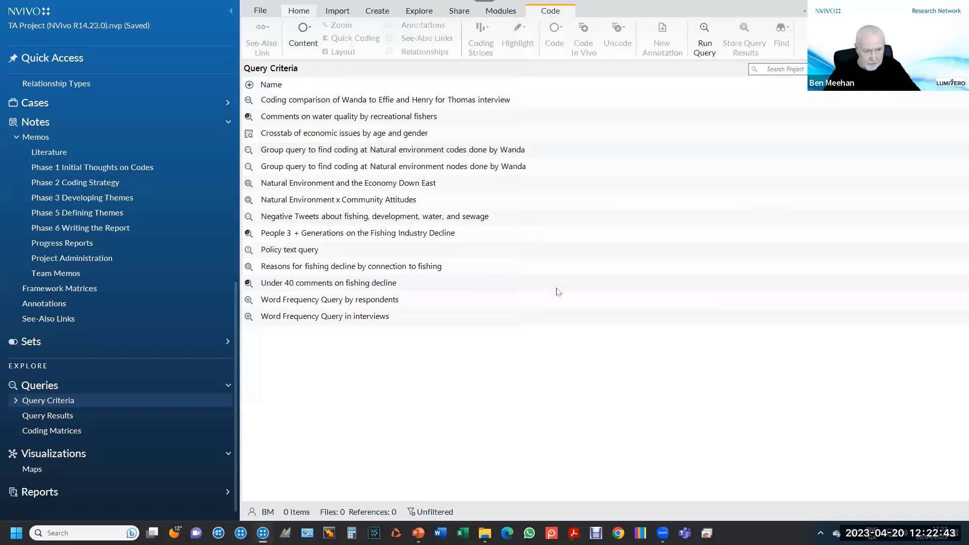
pyautogui.click(561, 155)
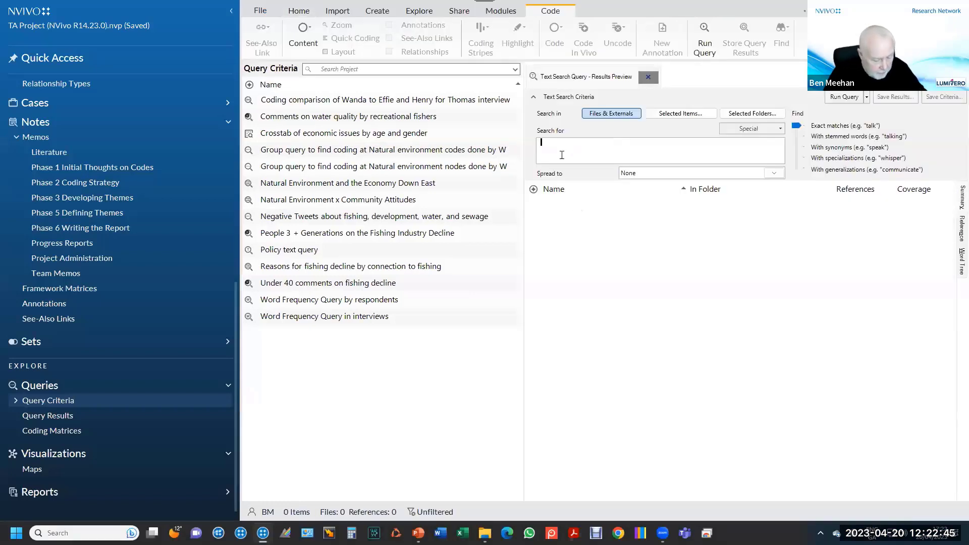
pyautogui.write('fish')
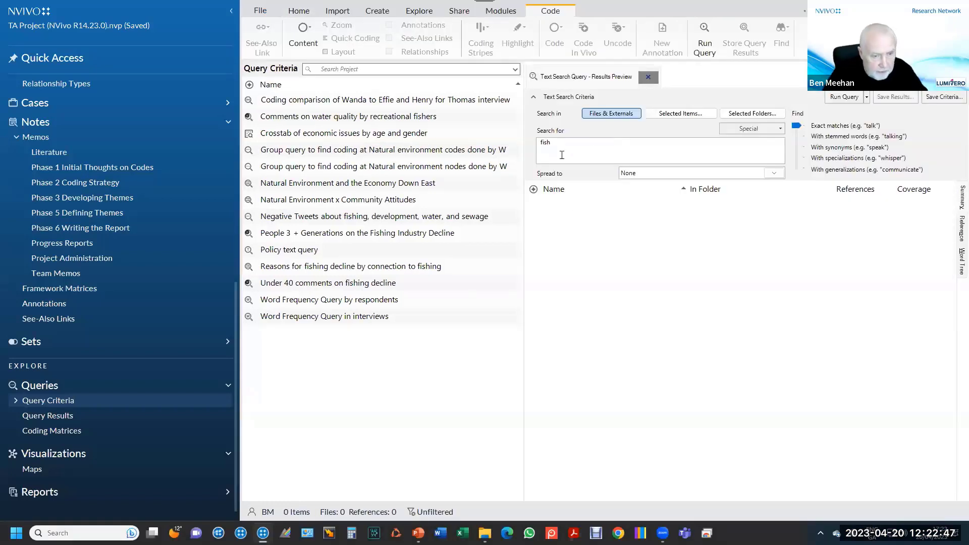
pyautogui.moveTo(796, 127); pyautogui.dragTo(796, 137)
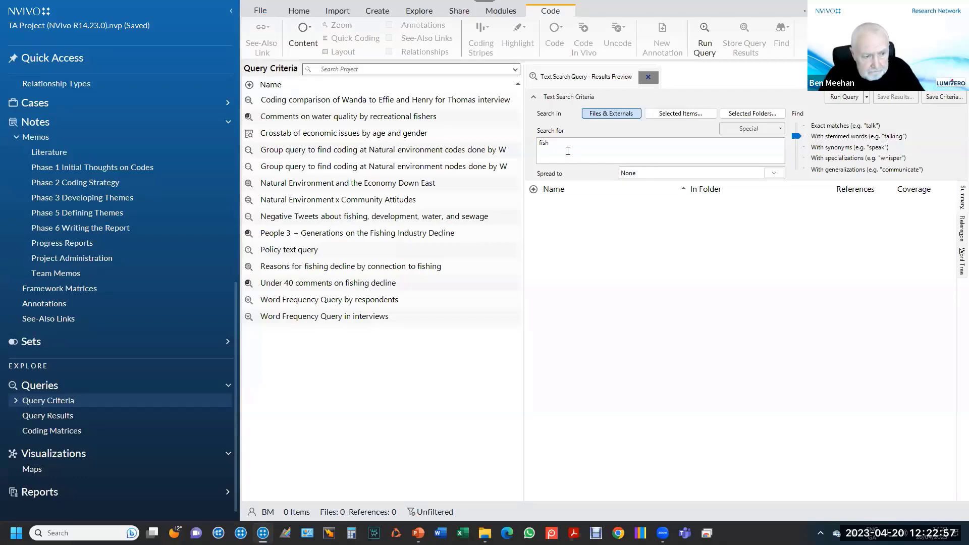
# Restrict the text search to all files in the Interviews folder and run the query.
pyautogui.click(677, 113)
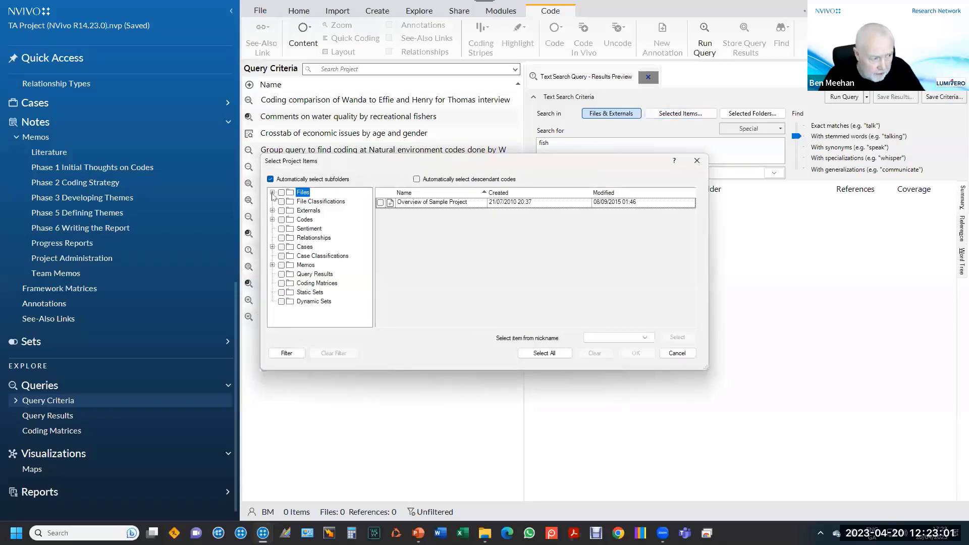
pyautogui.click(272, 193)
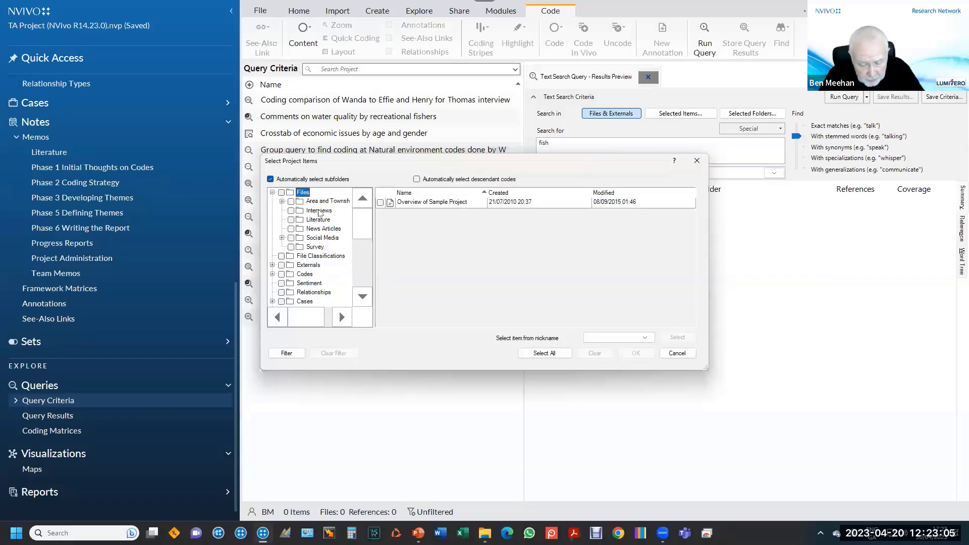
pyautogui.click(319, 211)
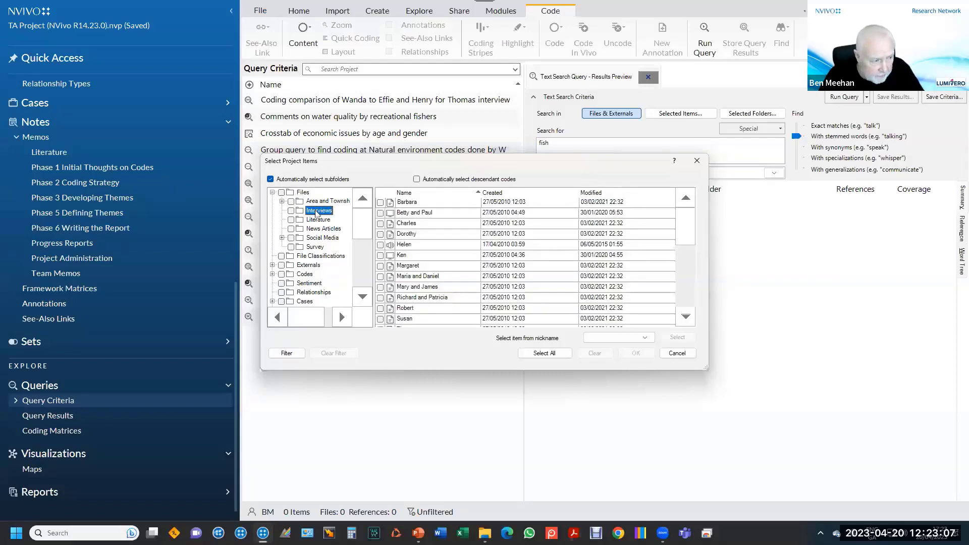
pyautogui.click(291, 211)
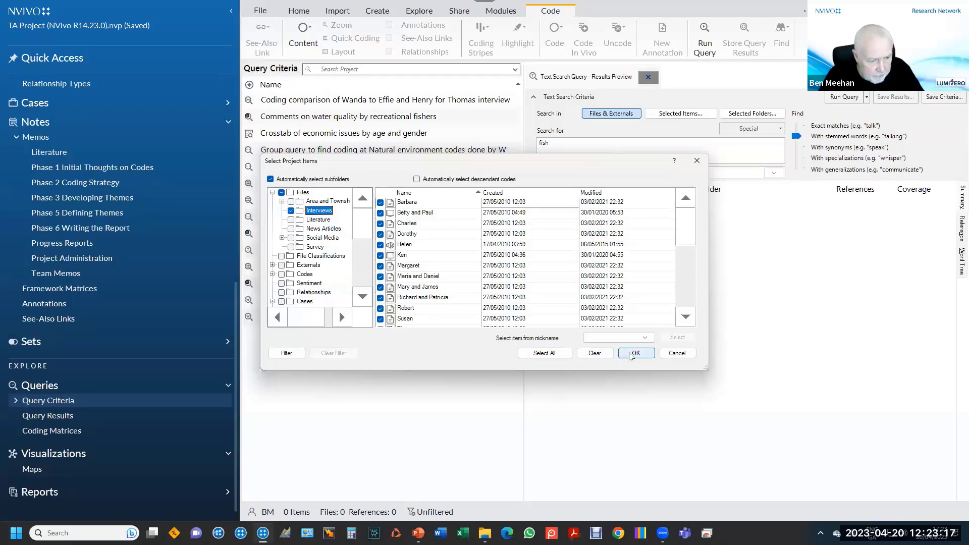
pyautogui.click(631, 354)
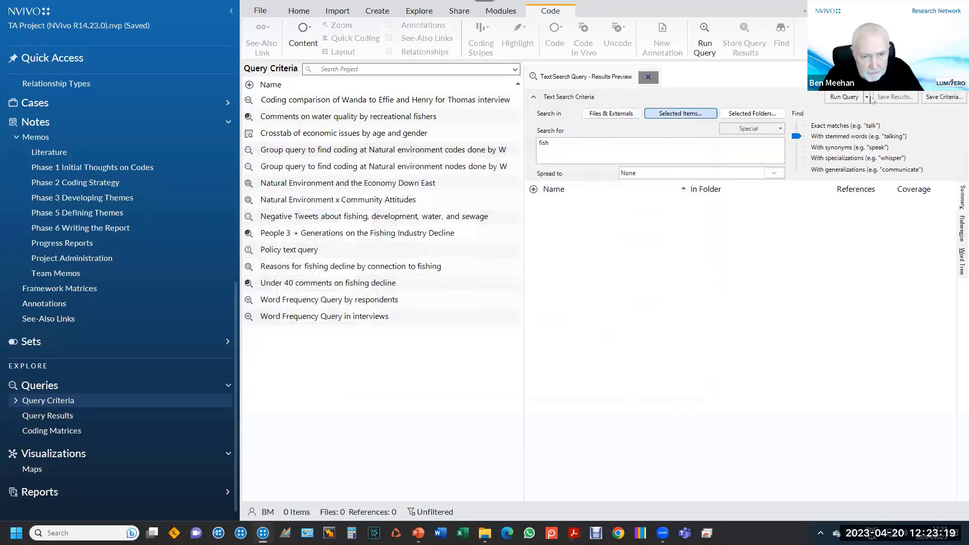
pyautogui.click(844, 97)
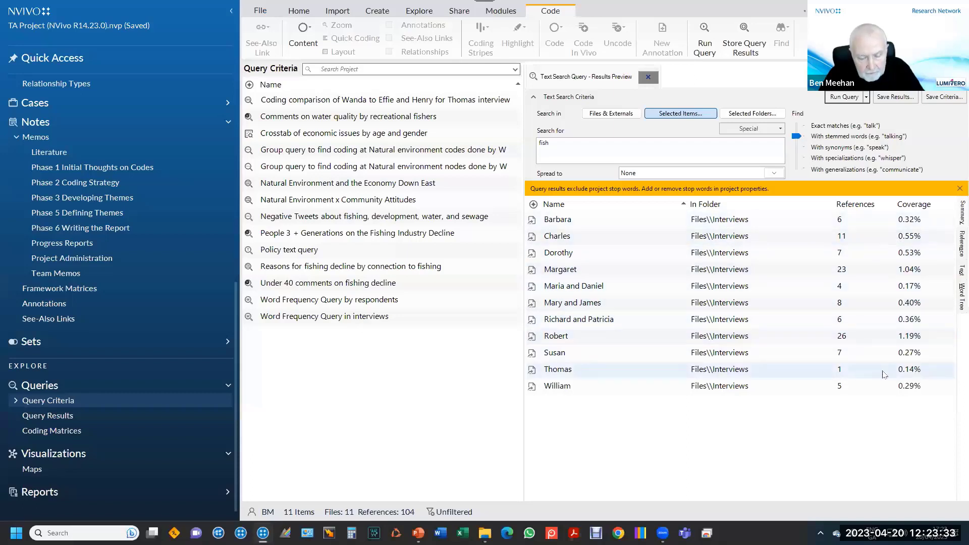
# Review the search hits as references, open the source interview of the fish houses reference, and return to the query results.
pyautogui.click(962, 244)
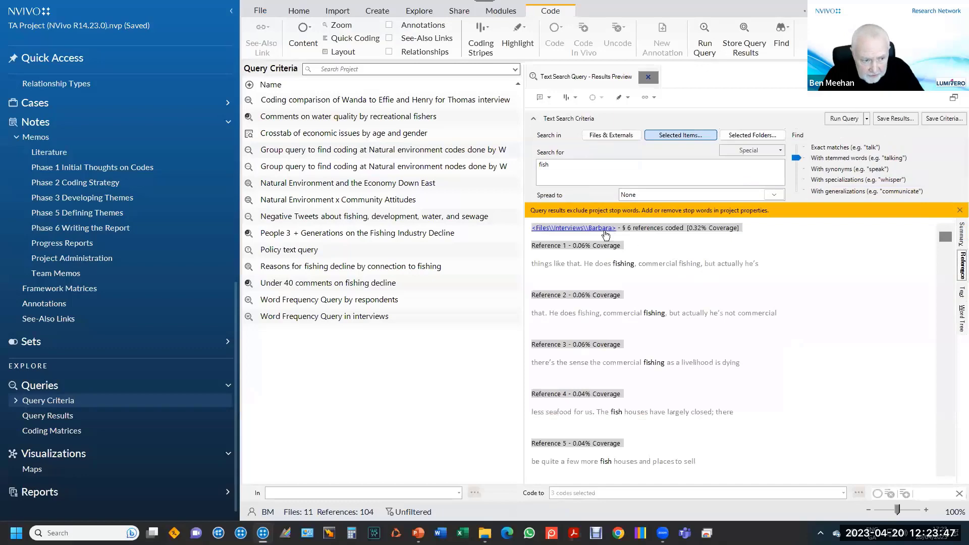
pyautogui.scroll(-5, 754, 324)
pyautogui.scroll(-10, 755, 323)
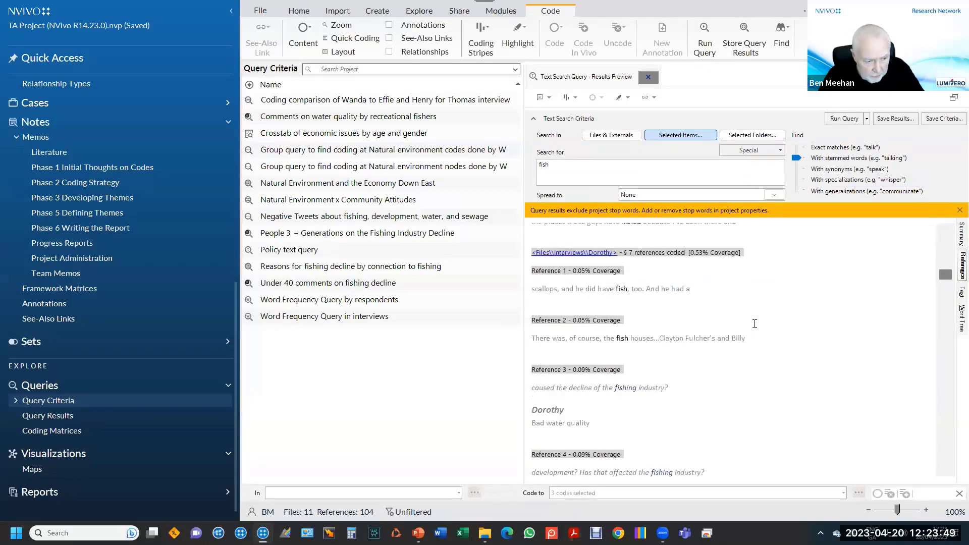
pyautogui.rightClick(644, 337)
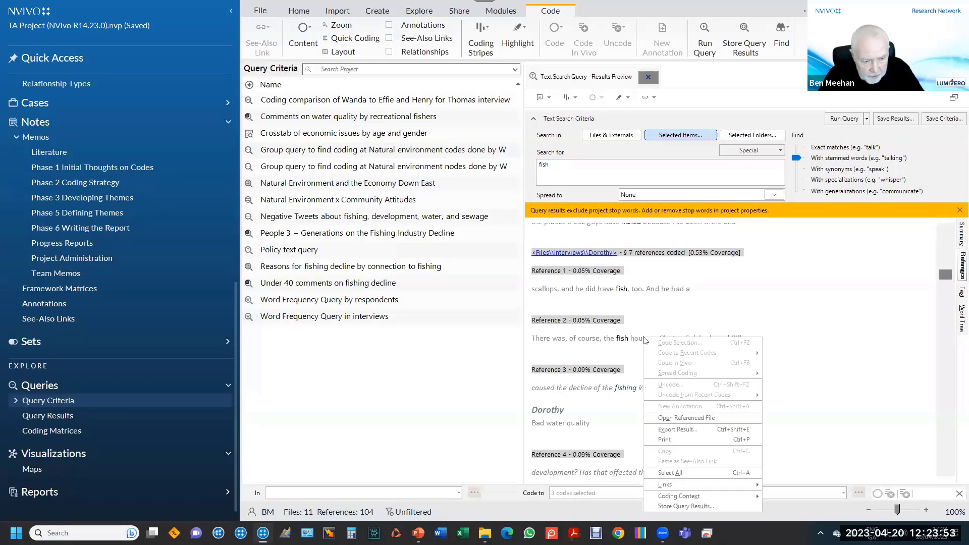
pyautogui.click(686, 419)
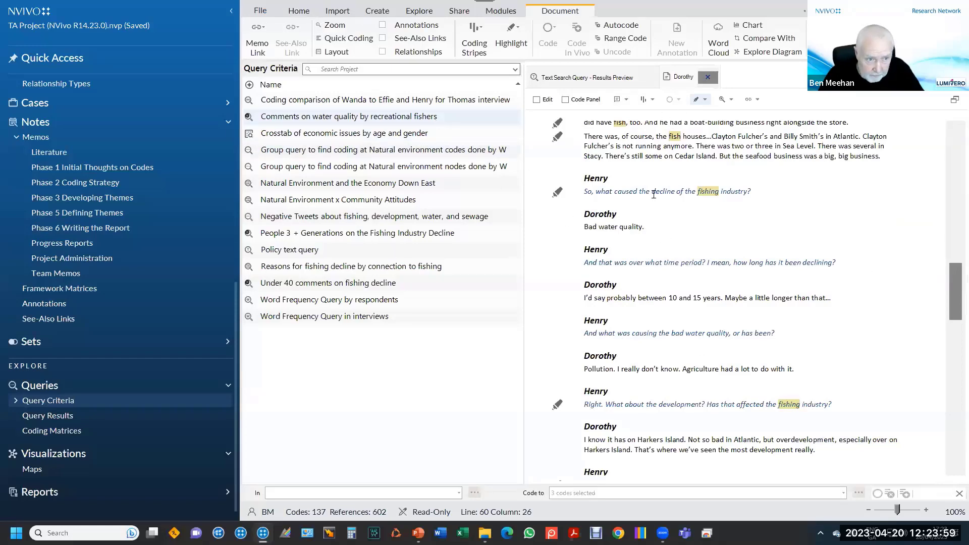
pyautogui.click(617, 78)
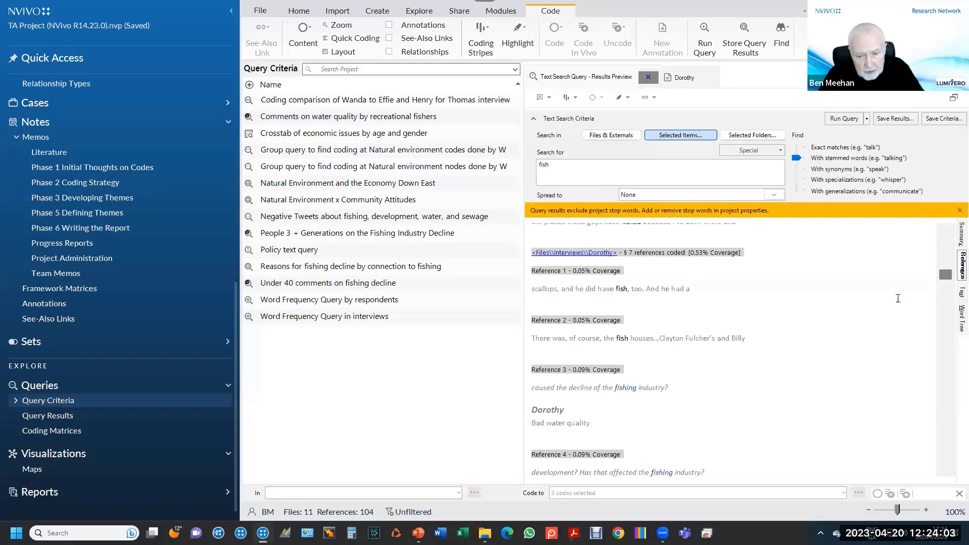
# Display the search results as a word tree and examine the branches around "fishing".
pyautogui.click(957, 318)
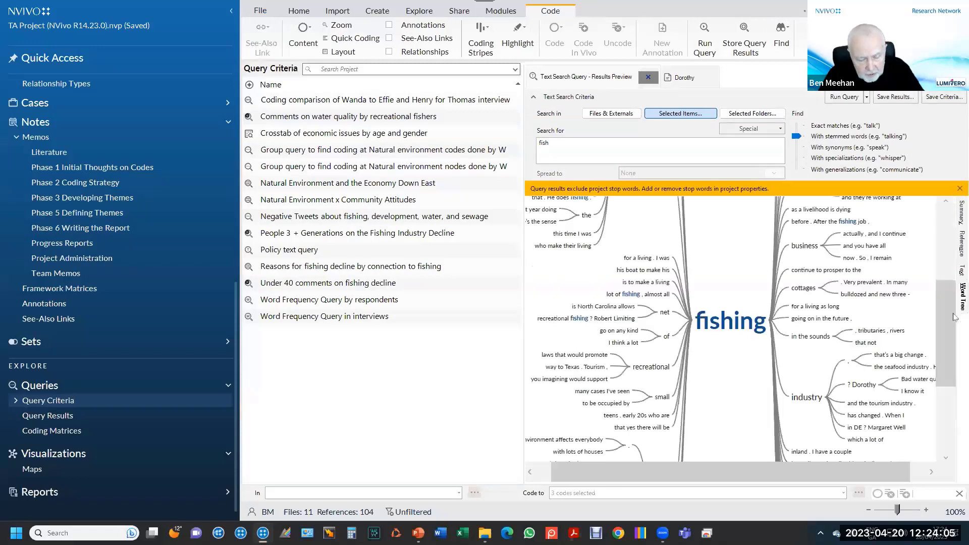
pyautogui.scroll(4, 773, 329)
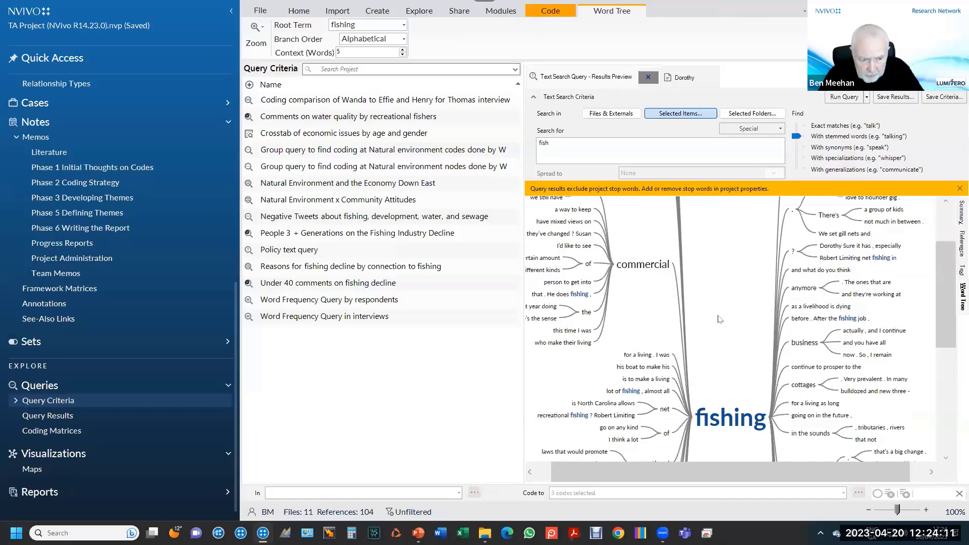
pyautogui.scroll(-5, 719, 319)
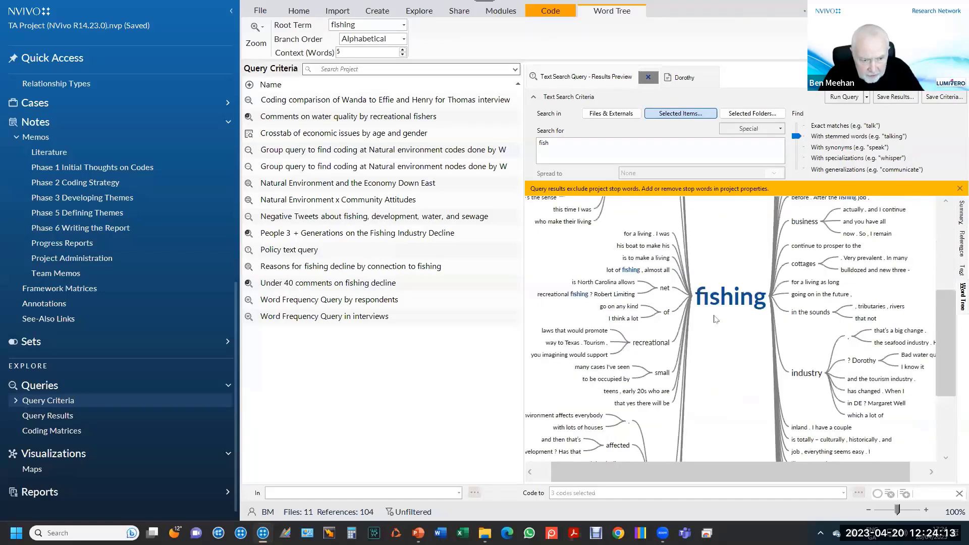
pyautogui.scroll(1, 658, 420)
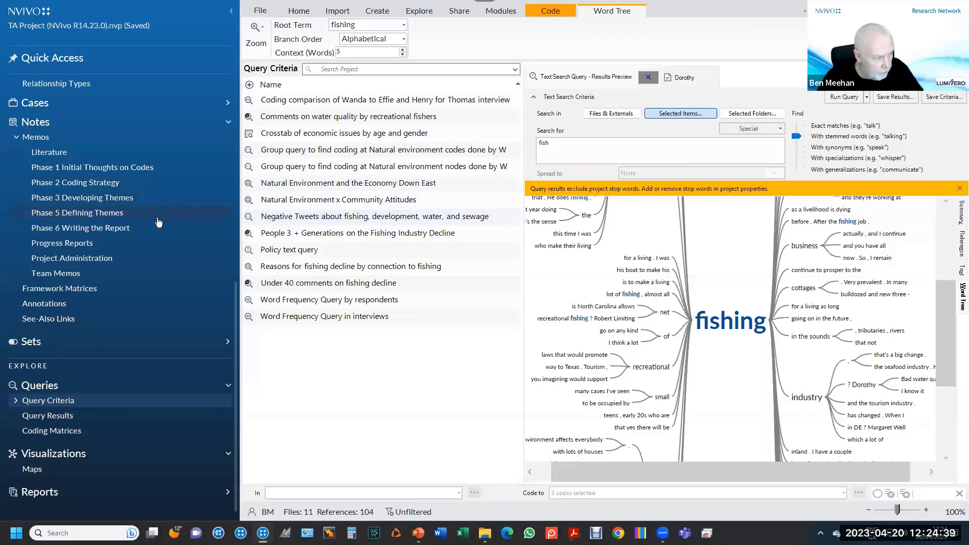
# Collapse the Memos folders and list the Phase 2 Systematic Data Coding codes beside the query results.
pyautogui.scroll(2, 159, 222)
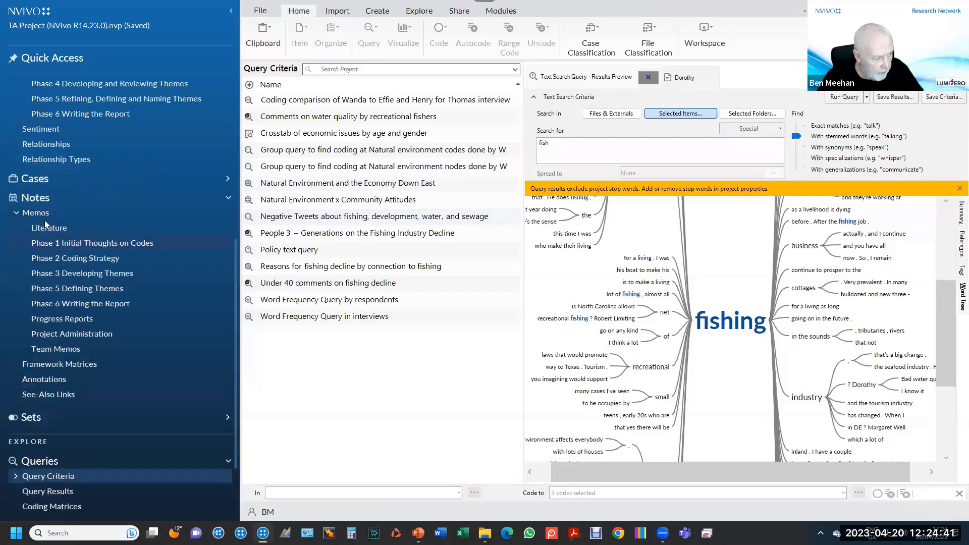
pyautogui.click(18, 216)
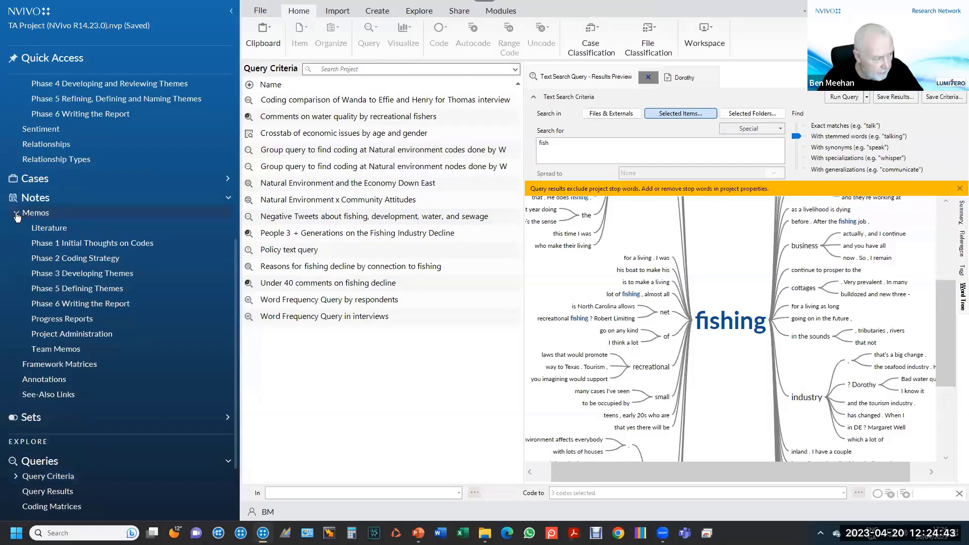
pyautogui.click(17, 214)
pyautogui.scroll(4, 72, 230)
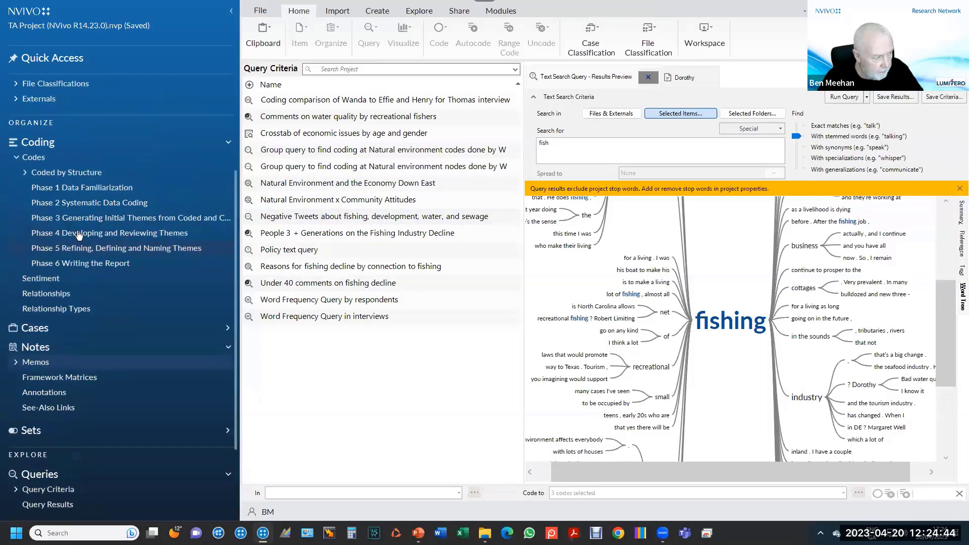
pyautogui.click(93, 203)
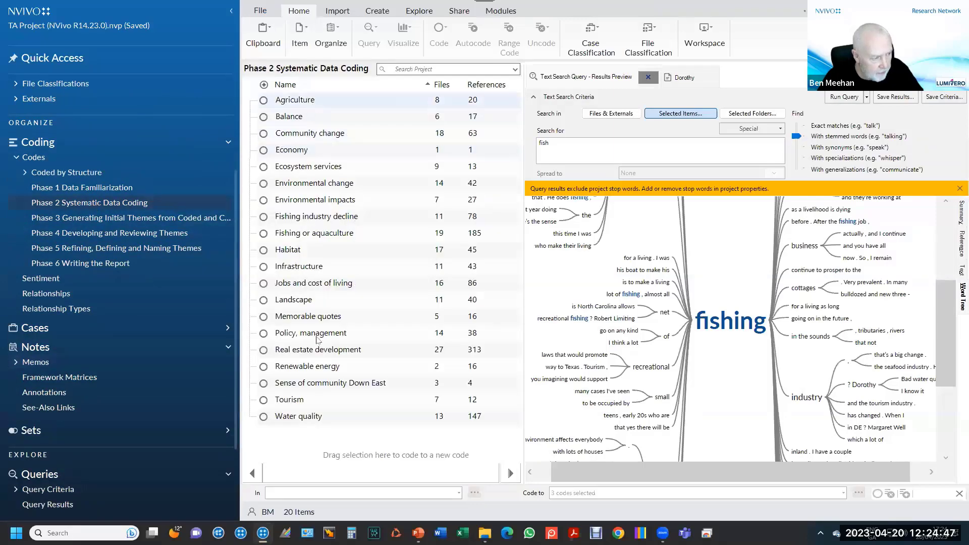
# Switch to the presentation, advance to the Phase 4: Developing and Reviewing Themes slide, and return to NVivo.
pyautogui.click(317, 337)
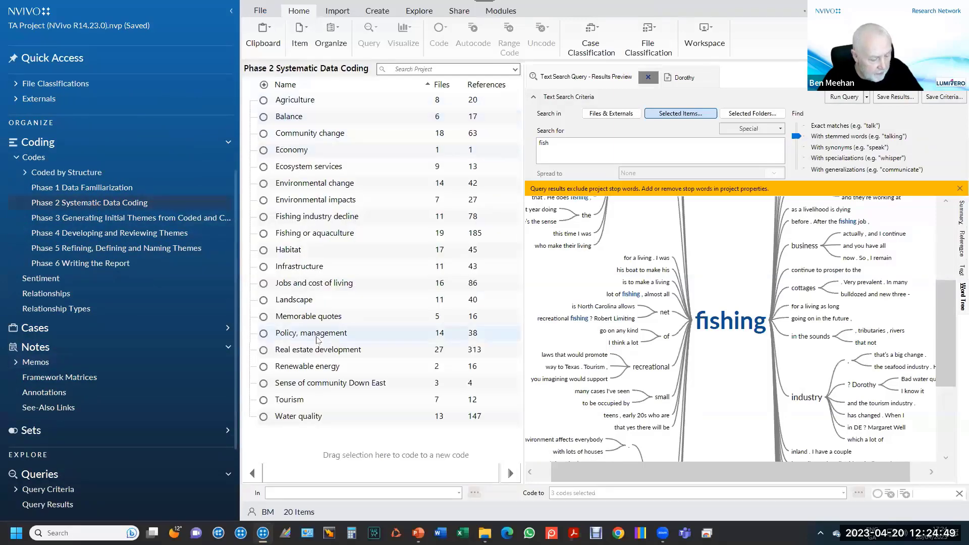
pyautogui.hotkey('alt', 'Tab')
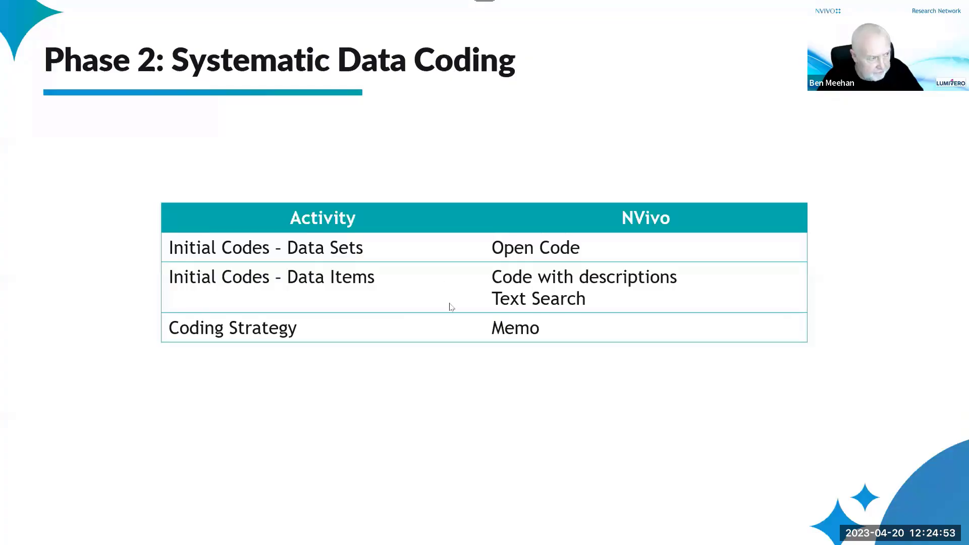
pyautogui.press('Right')
pyautogui.press('Right')
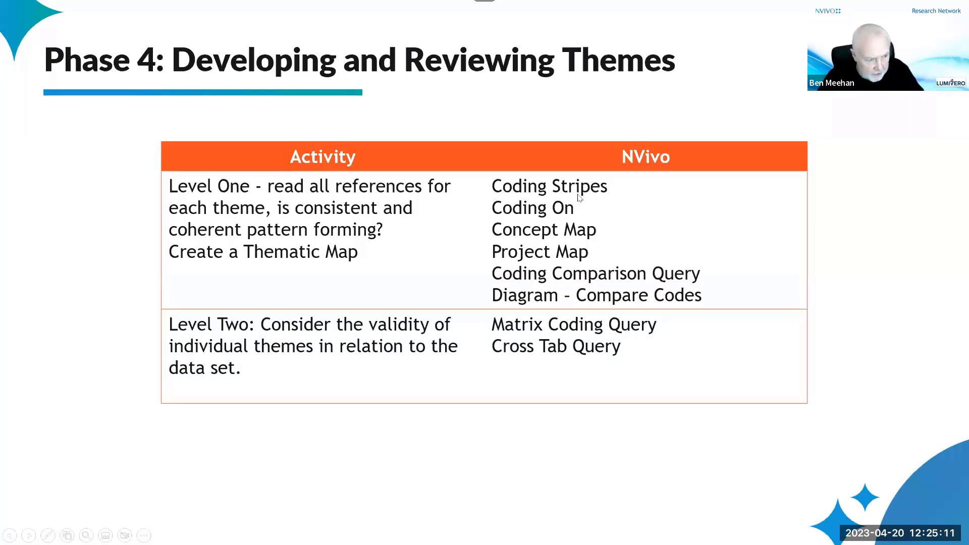
pyautogui.hotkey('alt', 'Tab')
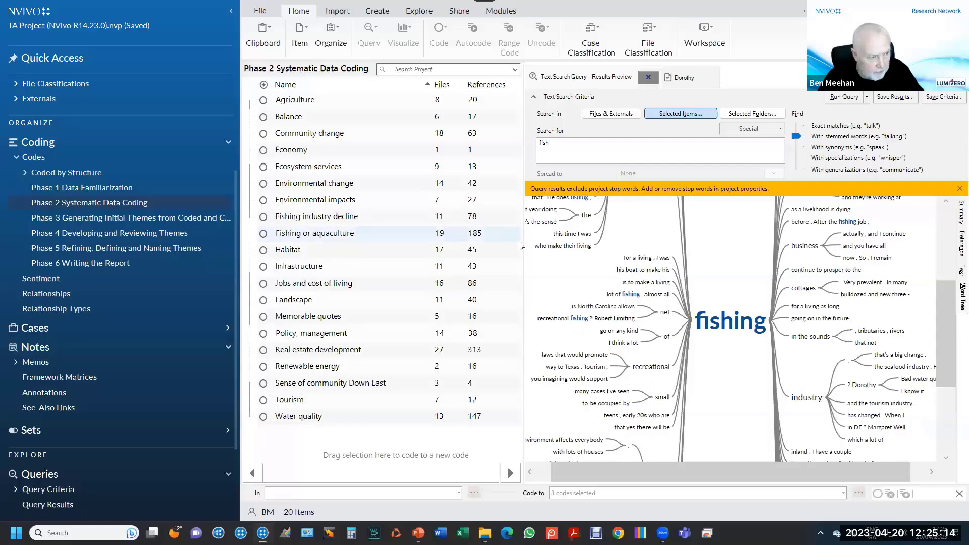
# Close the text search results and show the interview's coding stripes for the Phase 3 codes Economy, Natural environment and Sense of community Down East.
pyautogui.click(651, 78)
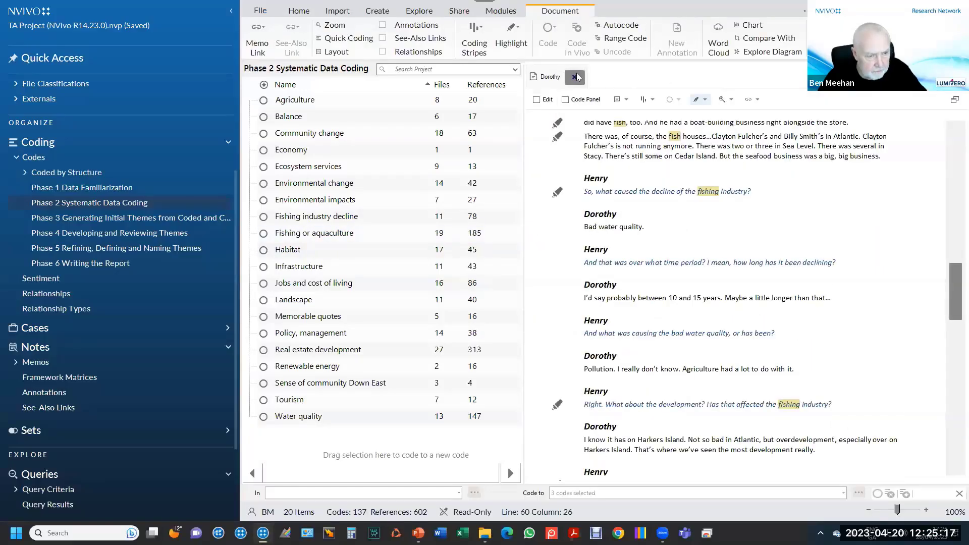
pyautogui.click(652, 100)
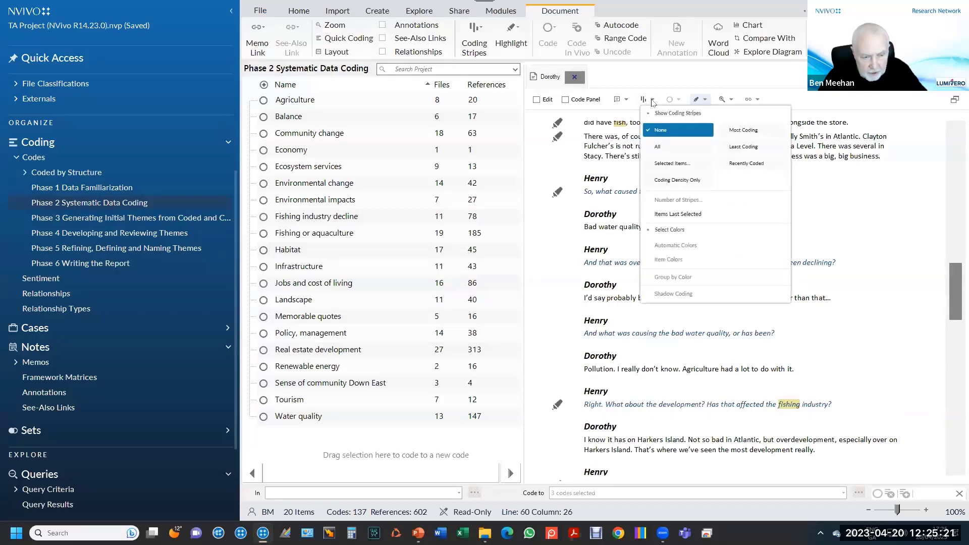
pyautogui.click(659, 163)
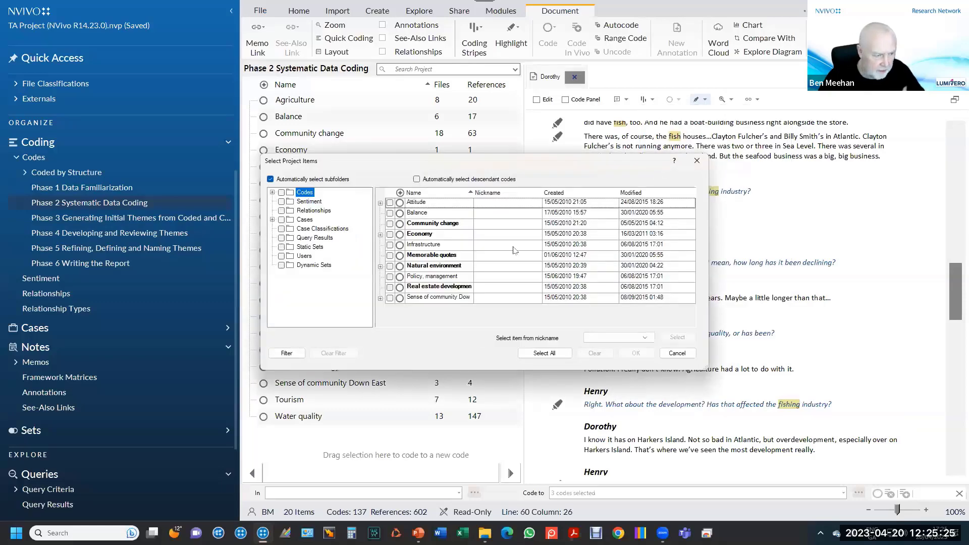
pyautogui.click(272, 193)
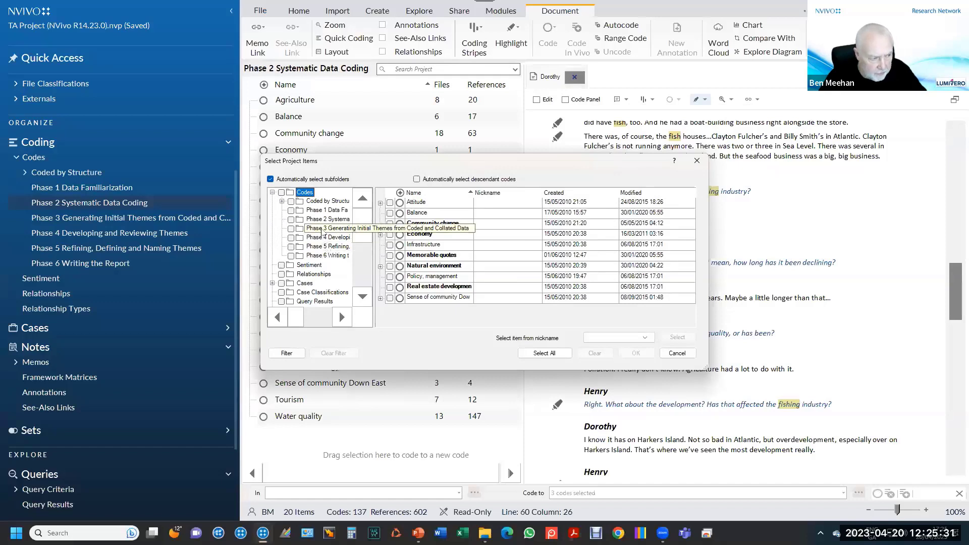
pyautogui.click(322, 230)
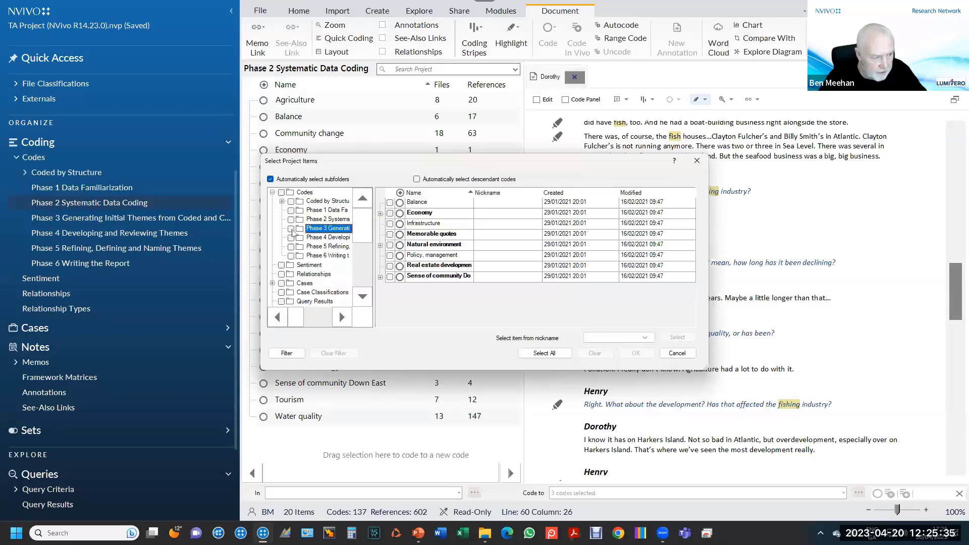
pyautogui.click(390, 213)
pyautogui.click(390, 245)
pyautogui.click(389, 277)
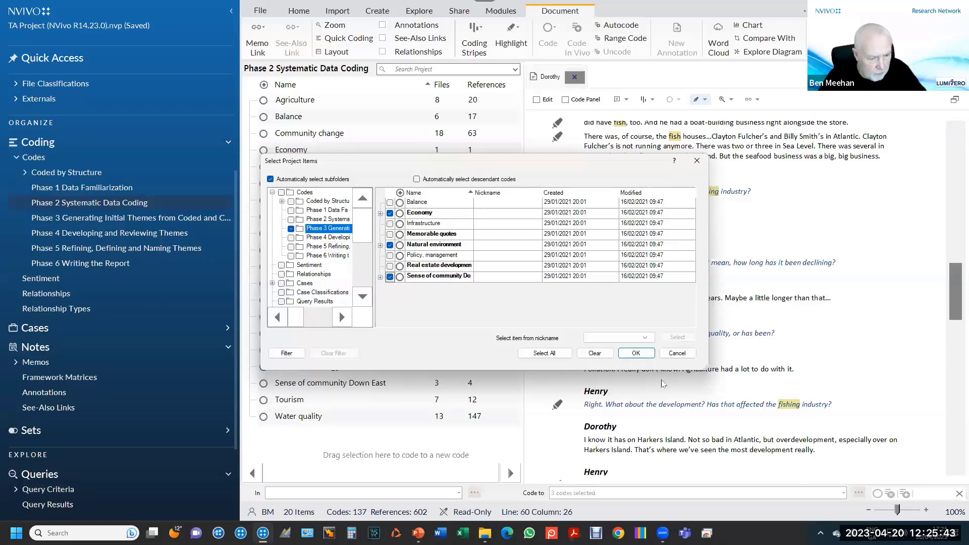
pyautogui.click(636, 354)
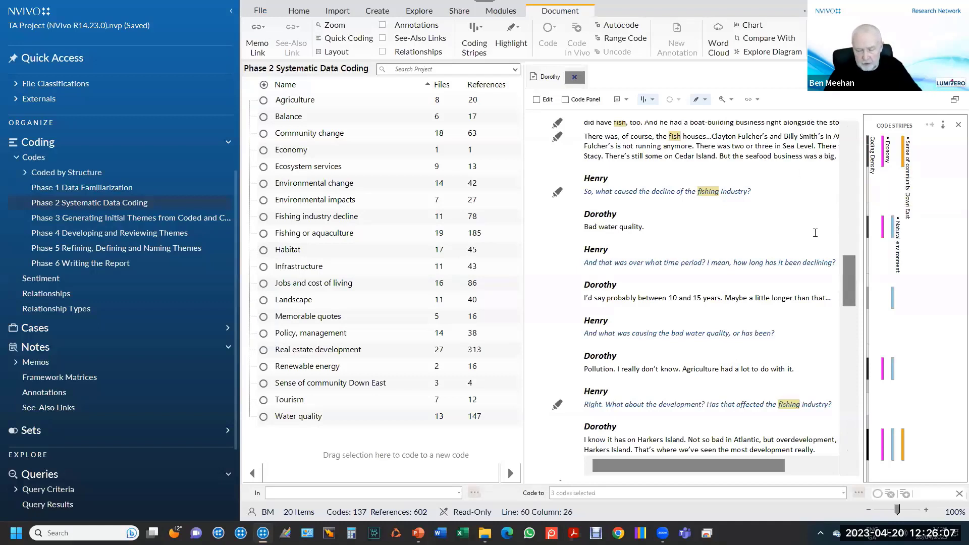
# Highlight the interview passages coded at Sense of community Down East and at Economy using their coding stripes.
pyautogui.click(904, 158)
pyautogui.moveTo(847, 282); pyautogui.dragTo(864, 185)
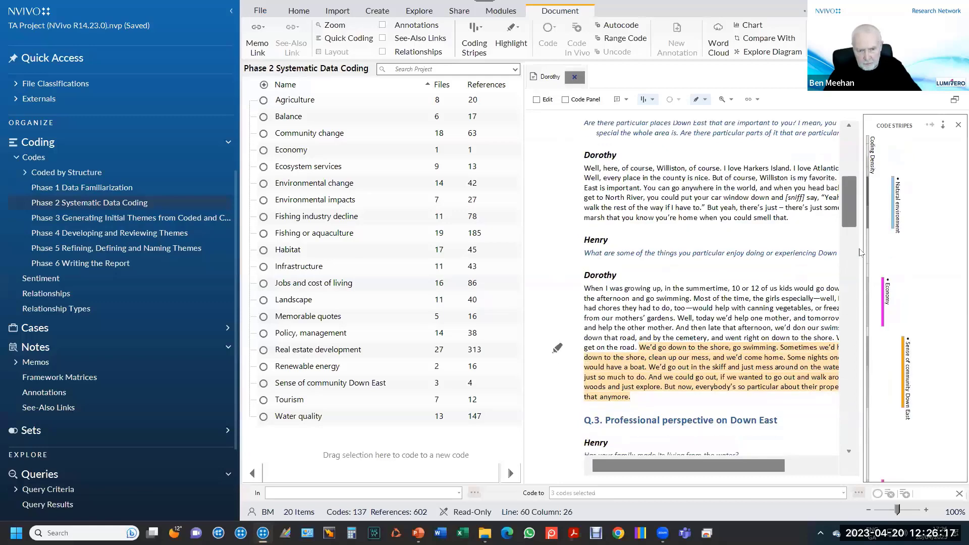
pyautogui.click(886, 302)
pyautogui.moveTo(855, 216); pyautogui.dragTo(857, 162)
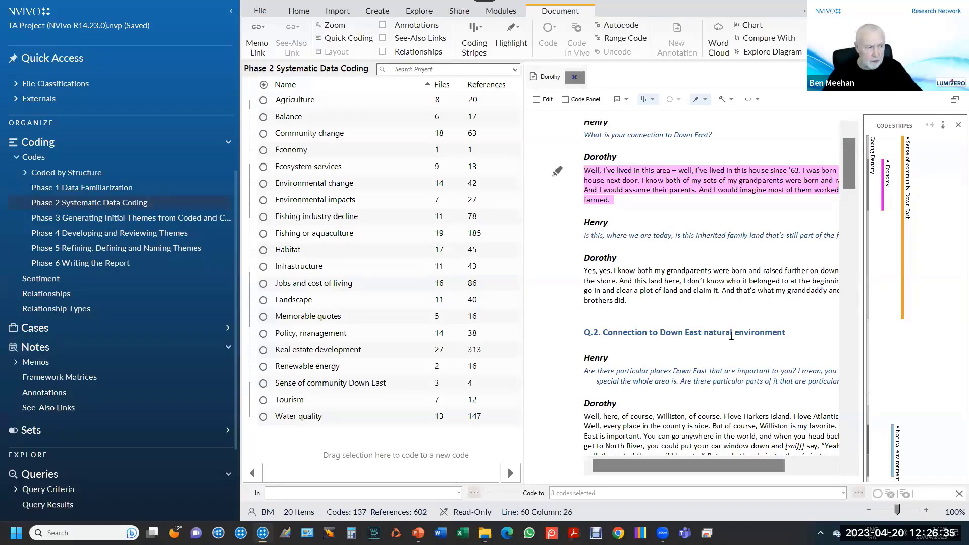
# Close the interview and compare the Phase 2 Systematic Data Coding codes with the Phase 3 Generating Initial Themes codes.
pyautogui.click(210, 218)
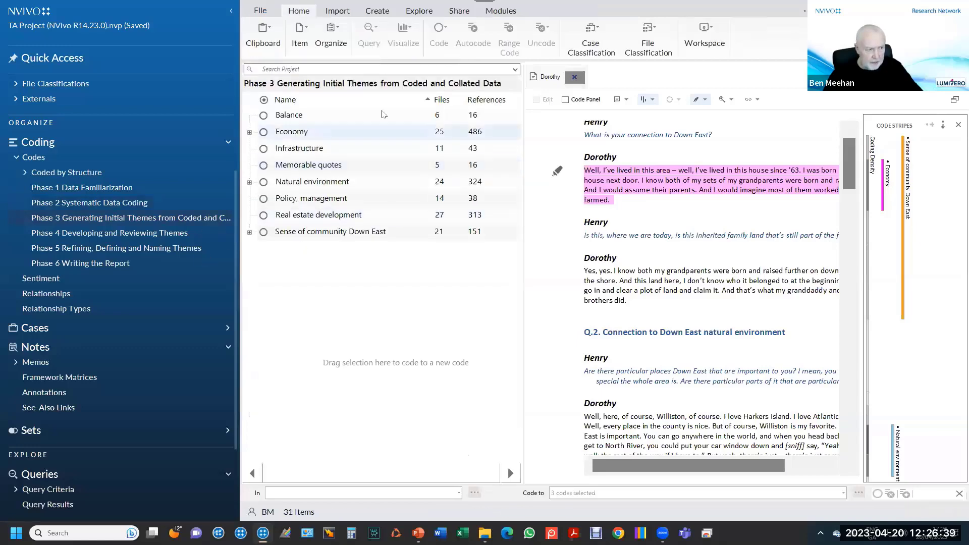
pyautogui.click(575, 77)
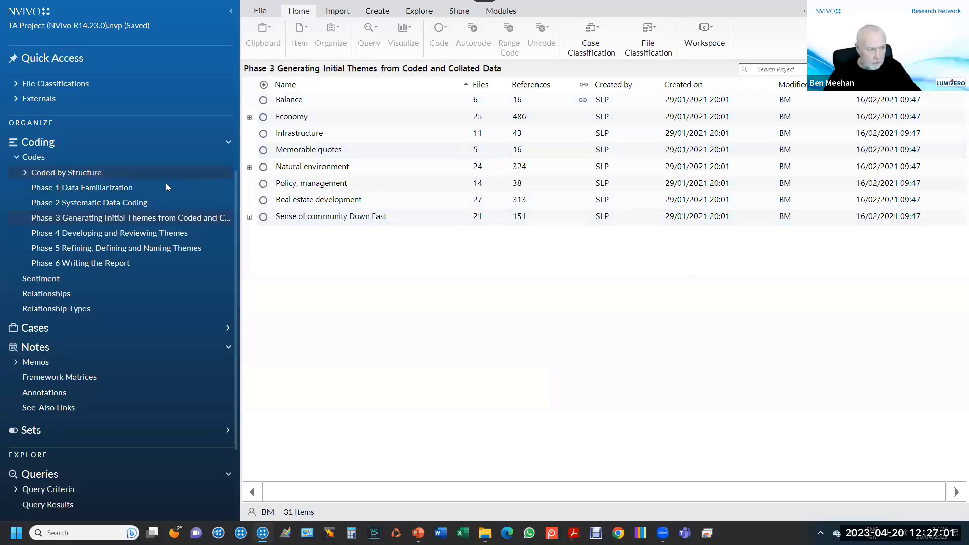
pyautogui.click(140, 203)
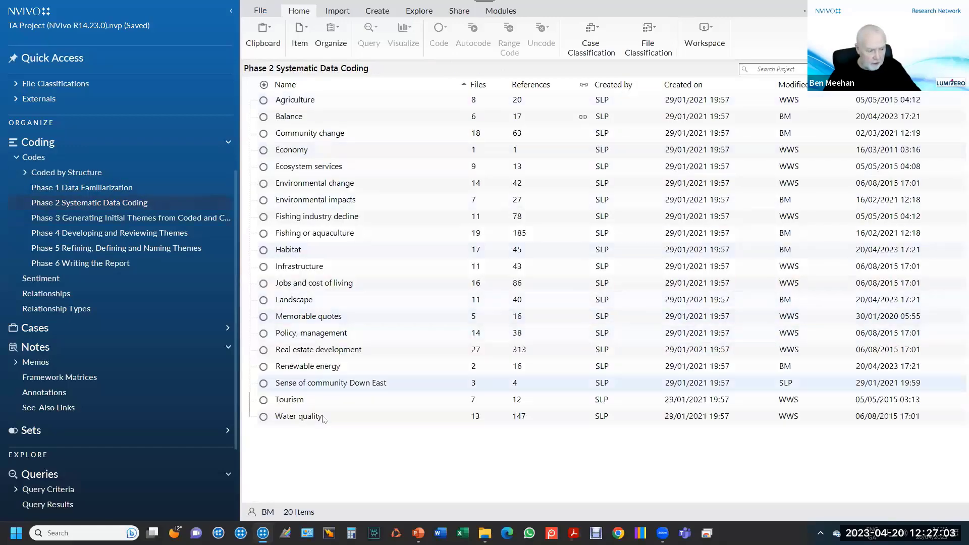
pyautogui.click(163, 219)
# Select all top-level codes in the Phase 3 folder, from Balance to Sense of community Down East.
pyautogui.click(324, 104)
pyautogui.hotkey('shift', 'Down')
pyautogui.hotkey('shift', 'Down')
pyautogui.hotkey('shift', 'Down')
pyautogui.hotkey('shift', 'Down')
pyautogui.hotkey('shift', 'Down')
pyautogui.hotkey('shift', 'Down')
pyautogui.hotkey('shift', 'Down')
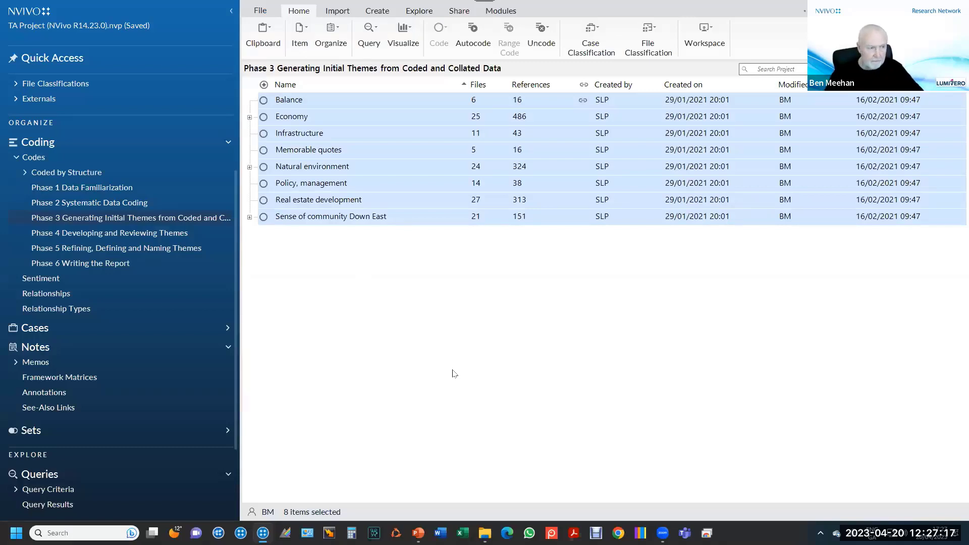
# Expand Economy, move its Tourism code to the top level of the Phase 3 folder, and put it back under Economy.
pyautogui.click(249, 117)
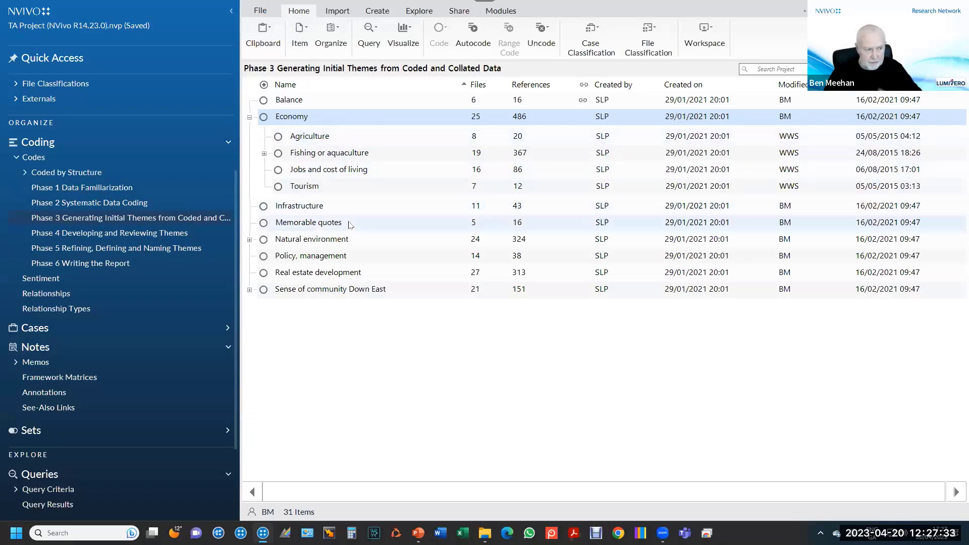
pyautogui.click(279, 188)
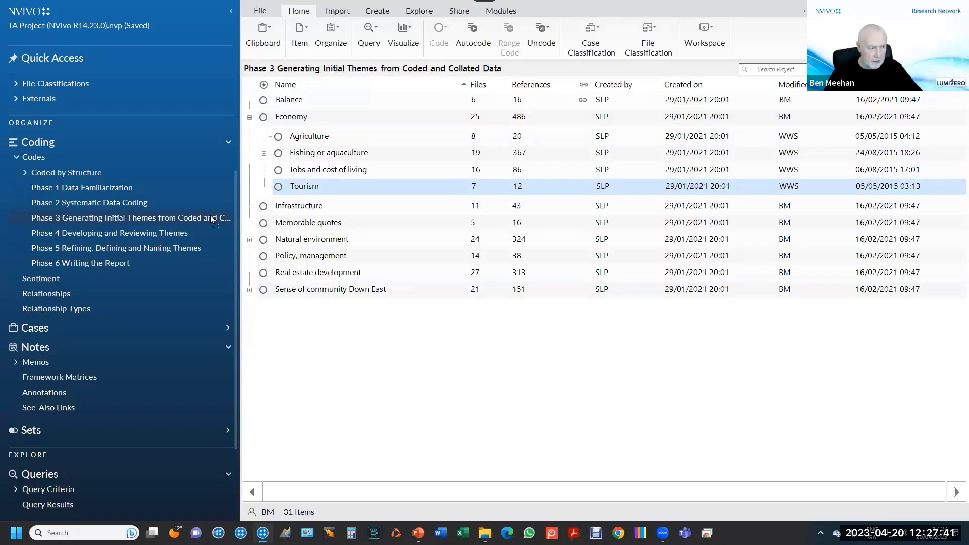
pyautogui.moveTo(210, 215); pyautogui.dragTo(211, 215)
pyautogui.click(271, 292)
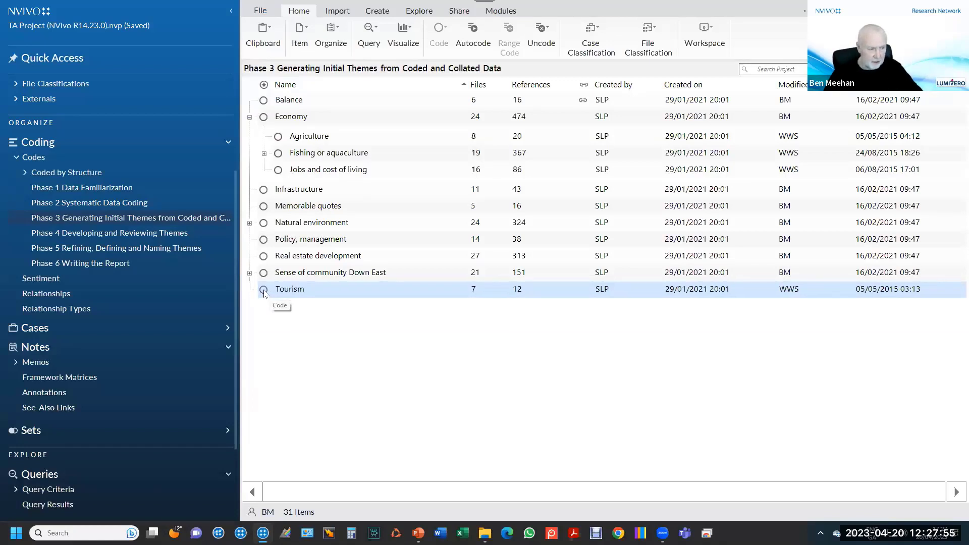
pyautogui.moveTo(264, 294); pyautogui.dragTo(296, 121)
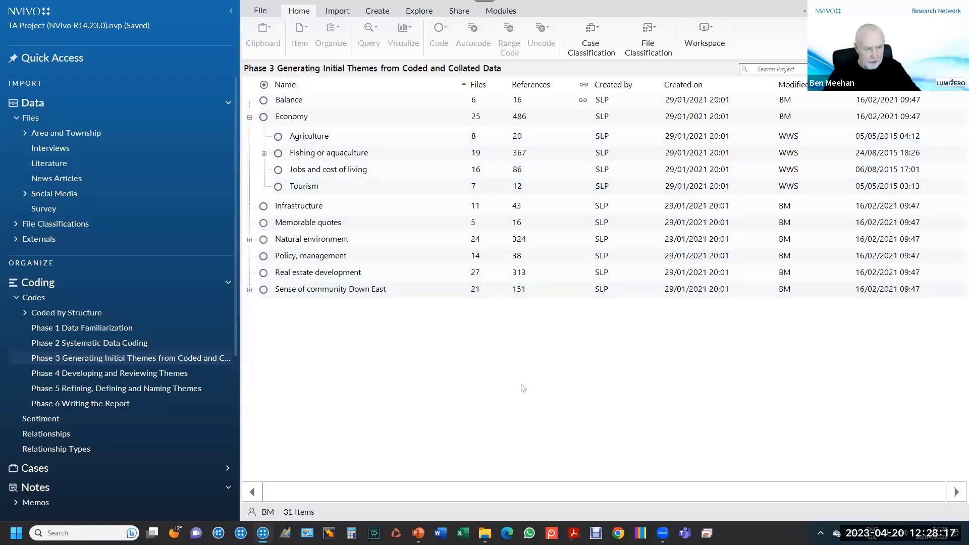
# Expand the Natural environment theme and sort the Phase 3 codes by number of references, highest first.
pyautogui.hotkey('alt', 'Tab')
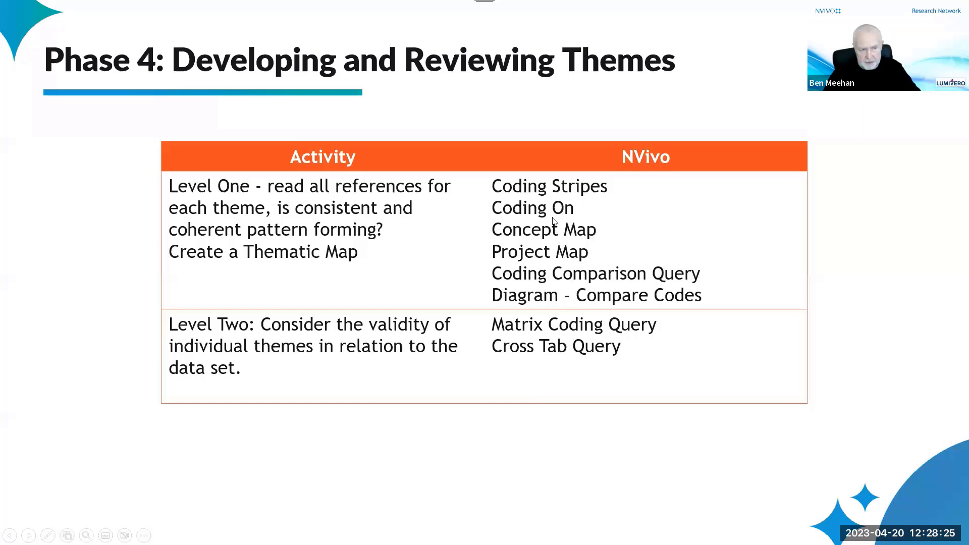
pyautogui.hotkey('alt', 'Tab')
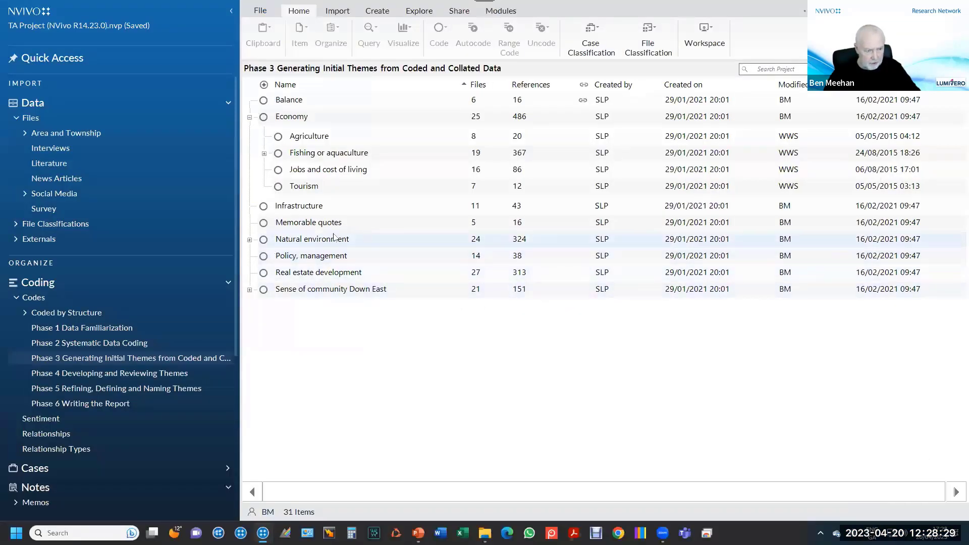
pyautogui.click(250, 240)
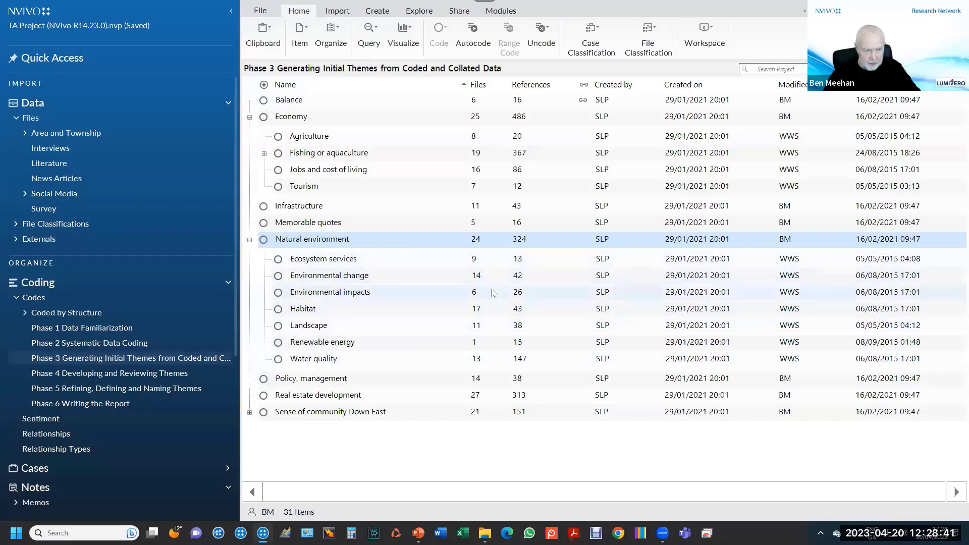
pyautogui.click(527, 85)
pyautogui.click(527, 86)
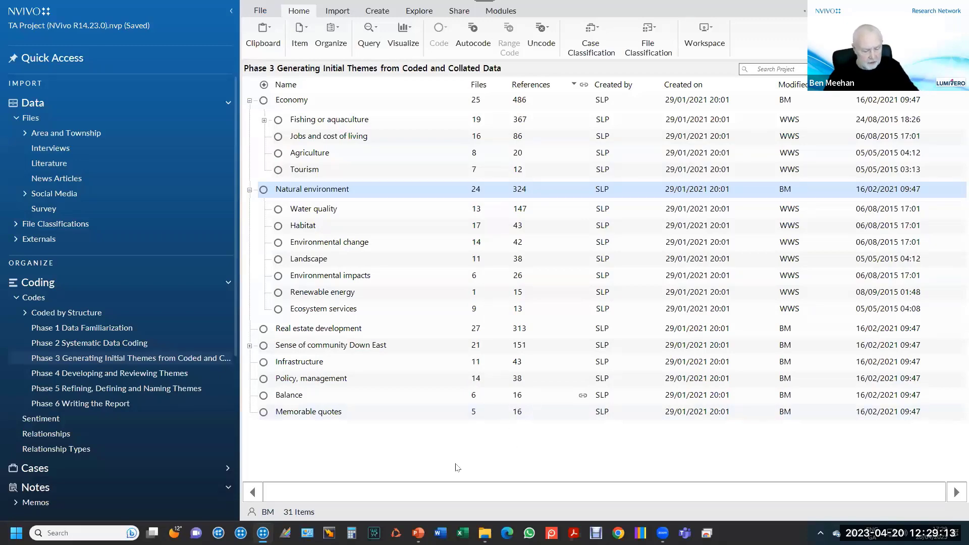
# Open the concept map Complexity of views on development from the project's maps, examine it, and close it.
pyautogui.hotkey('alt', 'Tab')
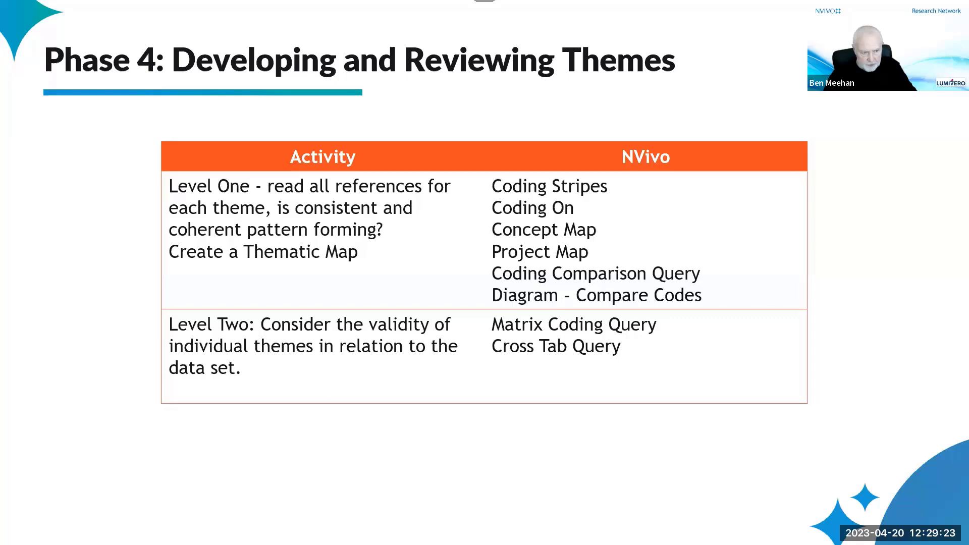
pyautogui.press('super+Tab')
pyautogui.click(505, 222)
pyautogui.scroll(-1, 183, 411)
pyautogui.scroll(-3, 183, 411)
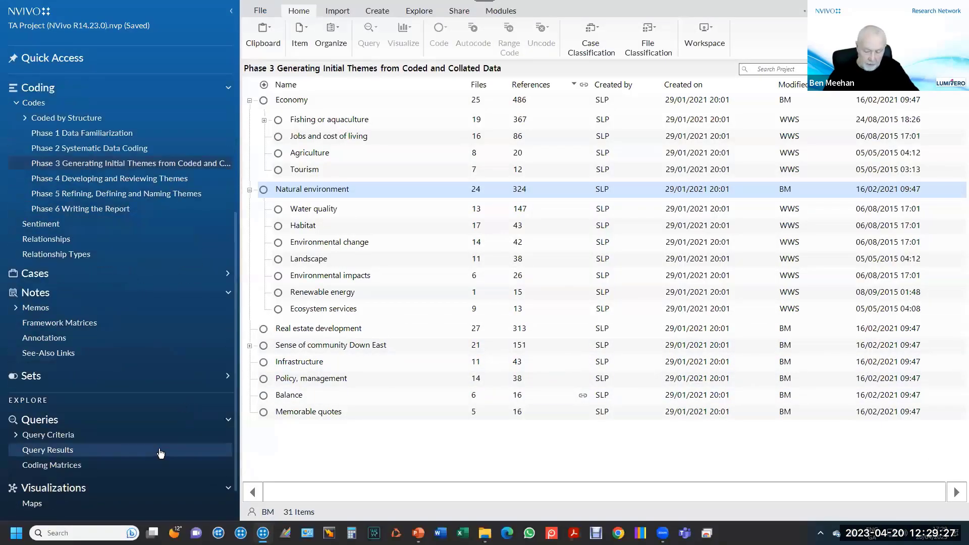
pyautogui.scroll(-1, 161, 454)
pyautogui.click(57, 472)
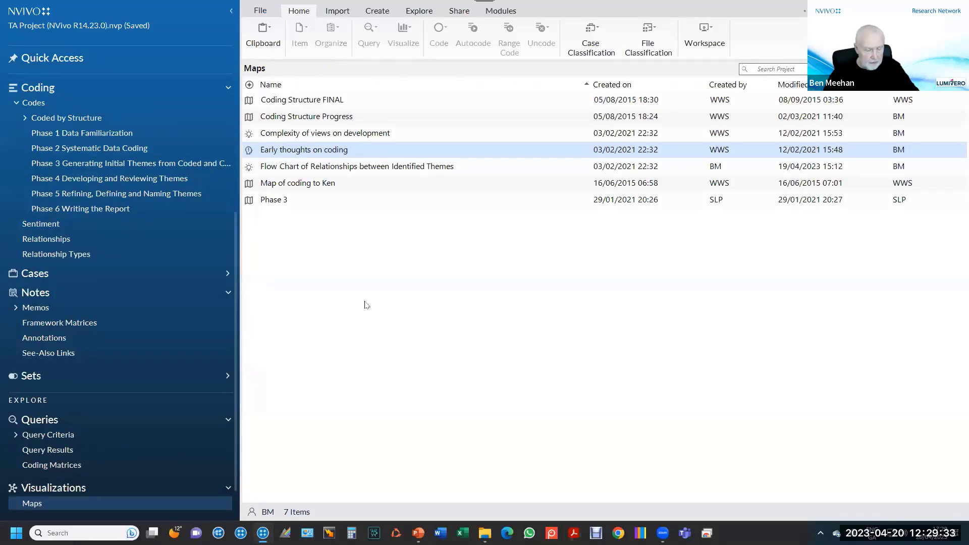
pyautogui.doubleClick(339, 134)
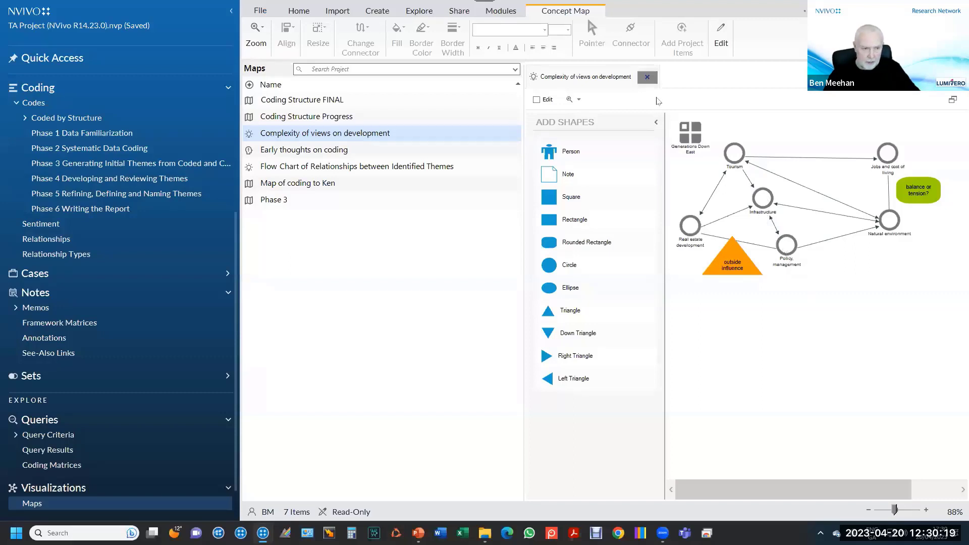
pyautogui.click(650, 78)
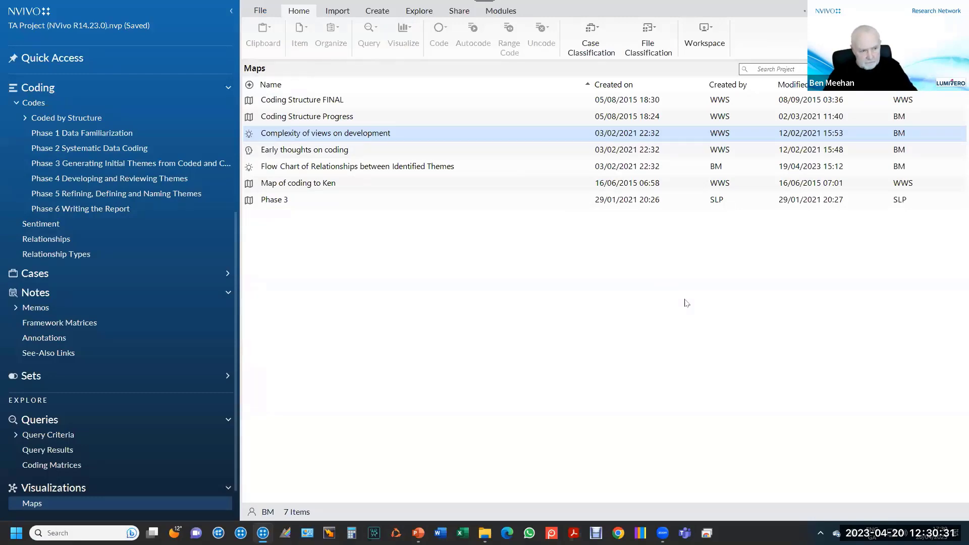
# Open the project map Coding Structure Progress, select its unconnected Balance code, and close the map.
pyautogui.hotkey('alt', 'Tab')
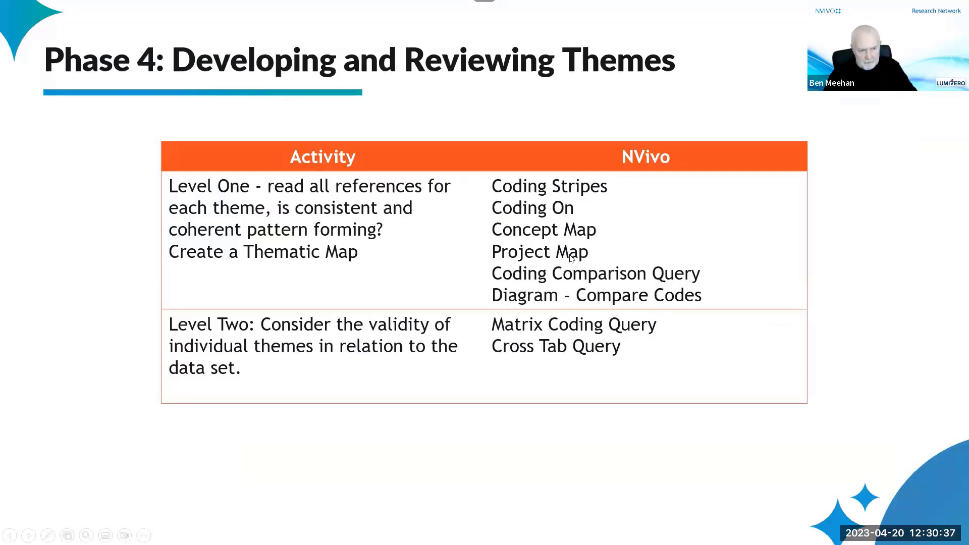
pyautogui.hotkey('alt', 'Tab')
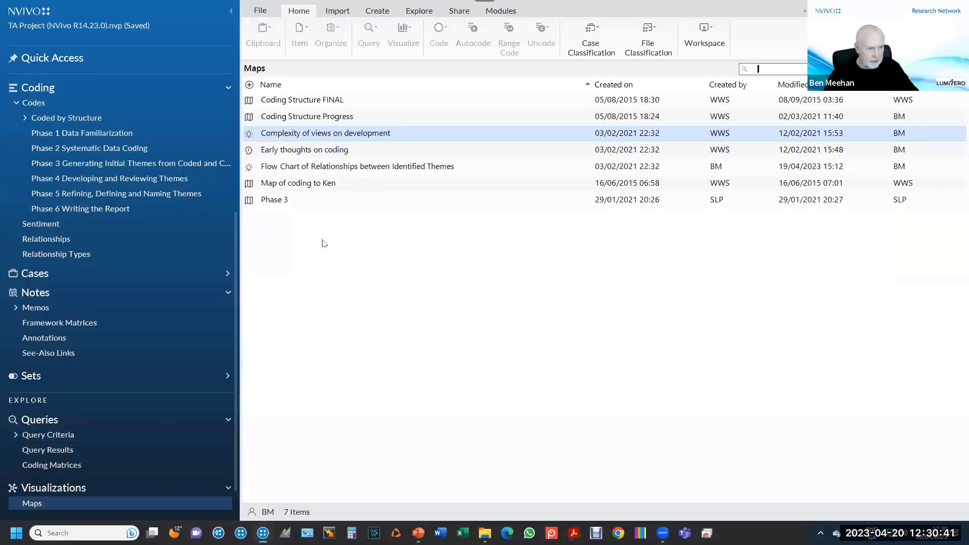
pyautogui.click(296, 120)
pyautogui.doubleClick(296, 120)
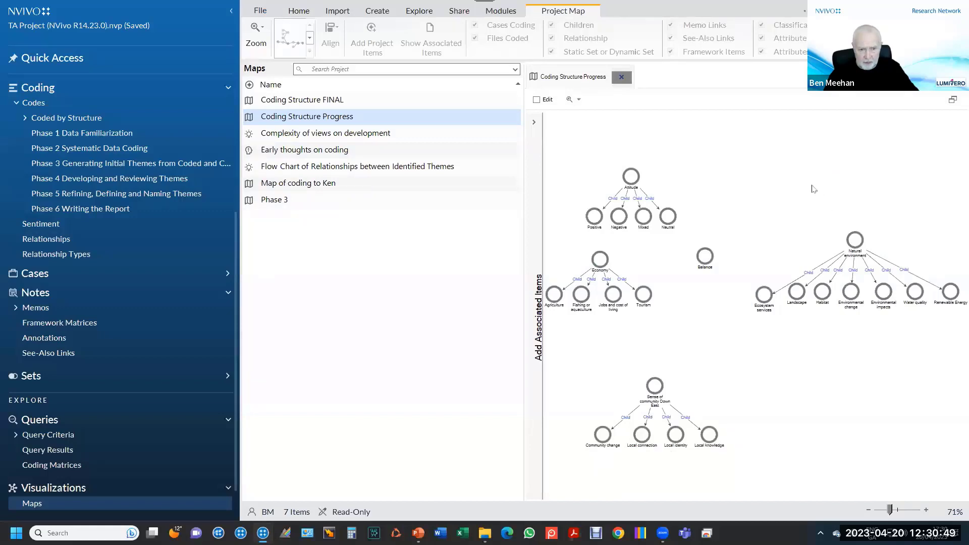
pyautogui.click(705, 262)
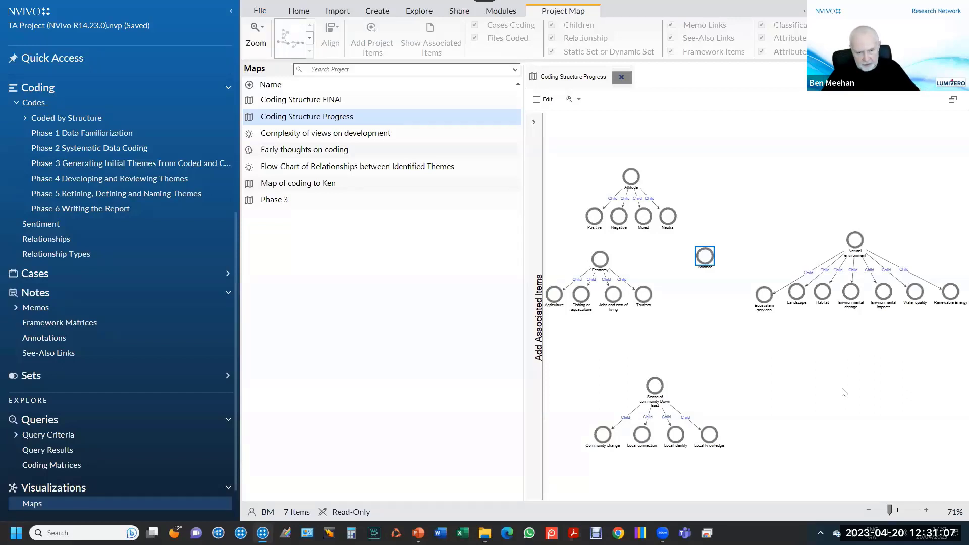
pyautogui.click(622, 77)
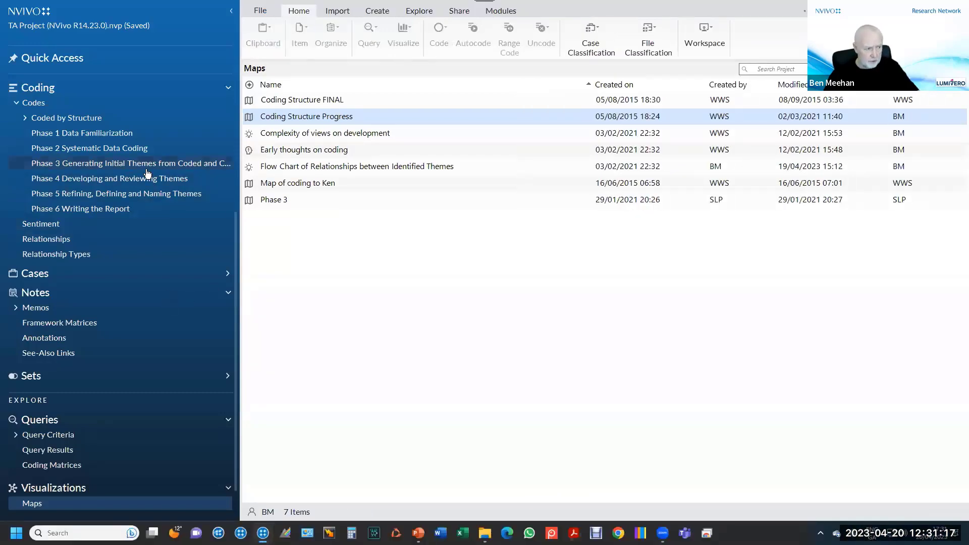
# List the Phase 3 codes and switch to the PowerPoint slide show to view the slide on generating initial themes.
pyautogui.click(146, 170)
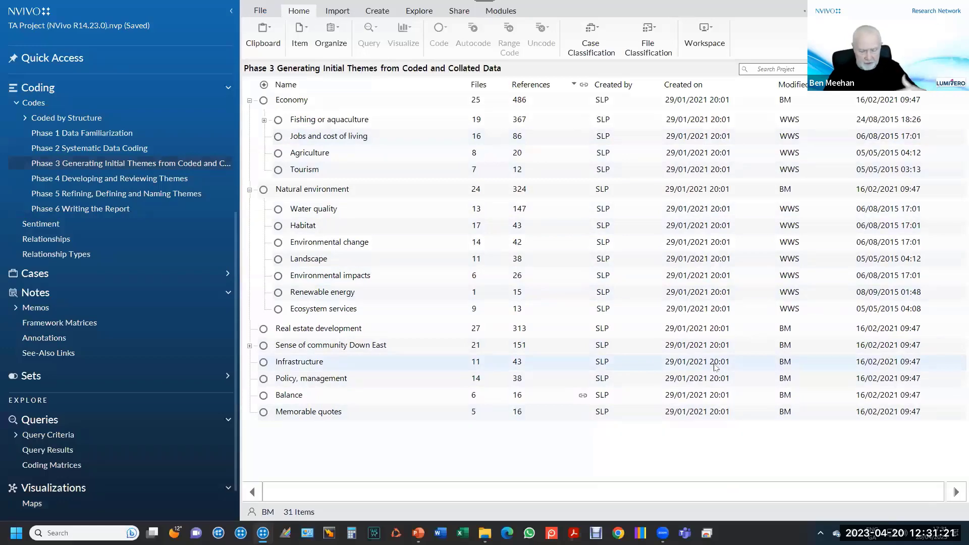
pyautogui.hotkey('alt', 'Tab')
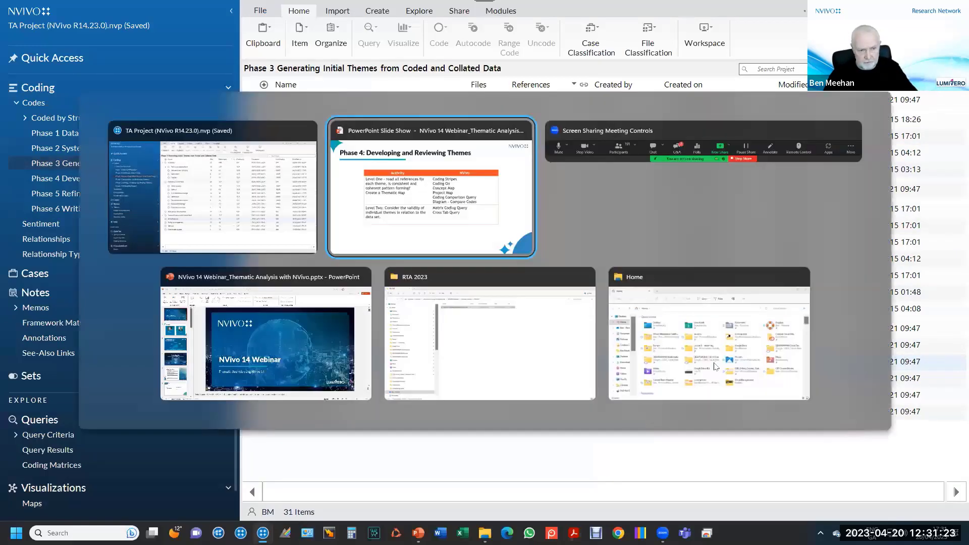
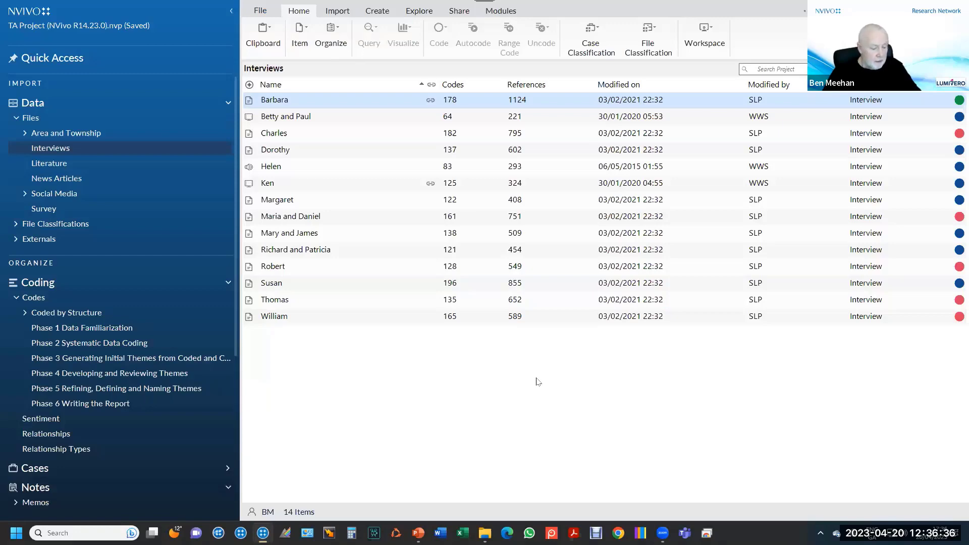
pyautogui.hotkey('alt', 'Tab')
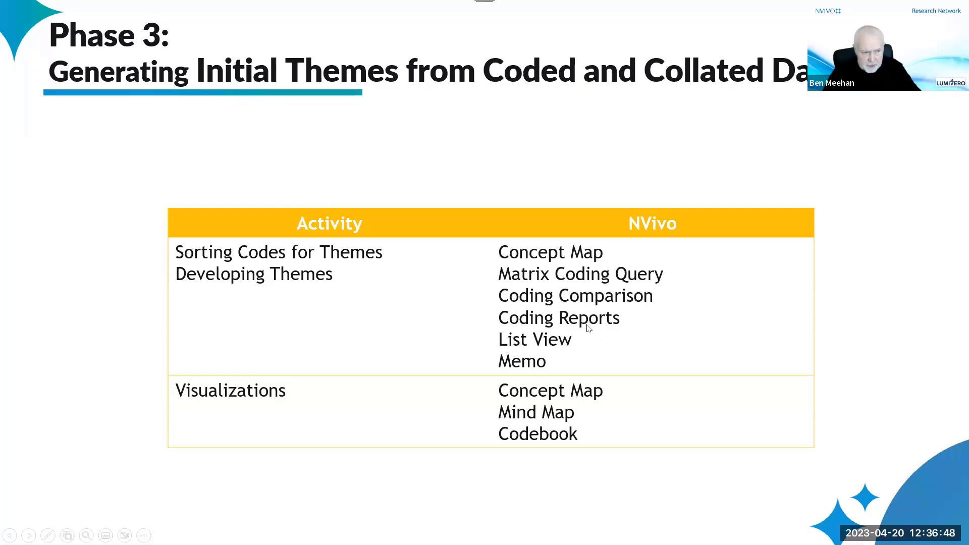
# Switch back to NVivo and list the project's formatted reports.
pyautogui.hotkey('alt', 'Tab')
pyautogui.scroll(-4, 192, 403)
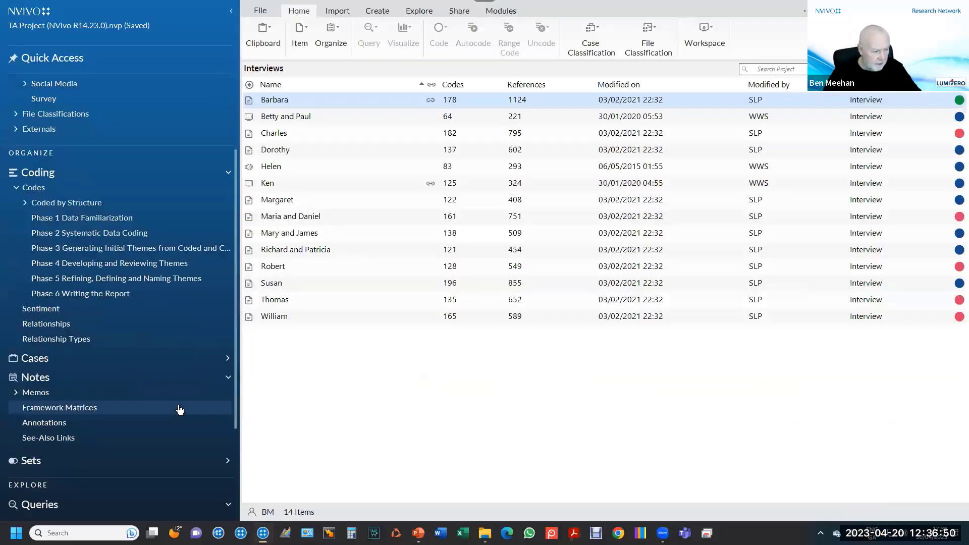
pyautogui.scroll(-4, 179, 410)
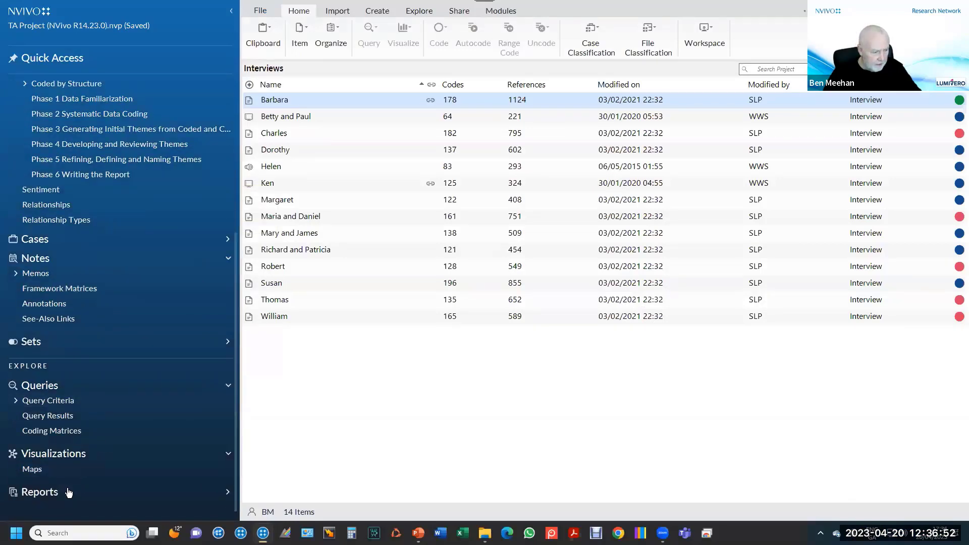
pyautogui.click(55, 492)
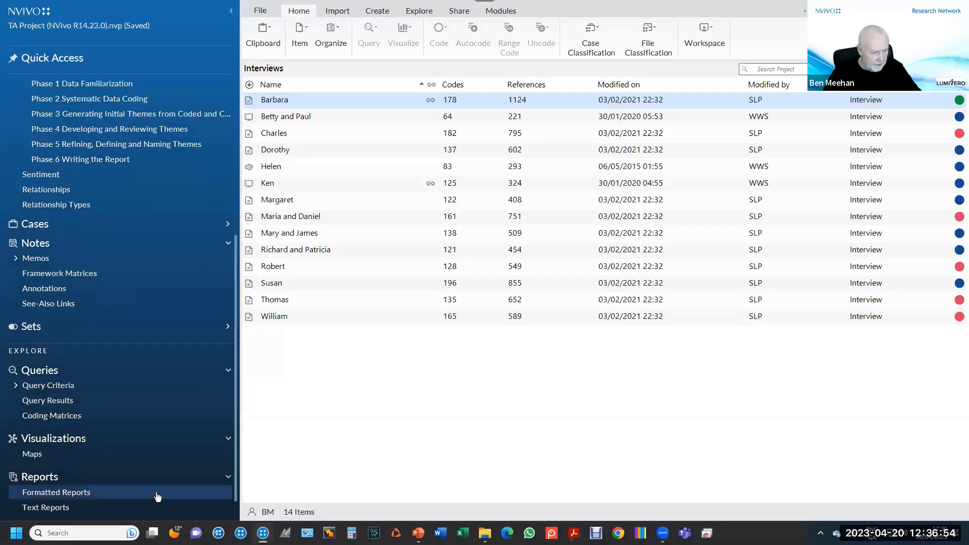
pyautogui.click(158, 497)
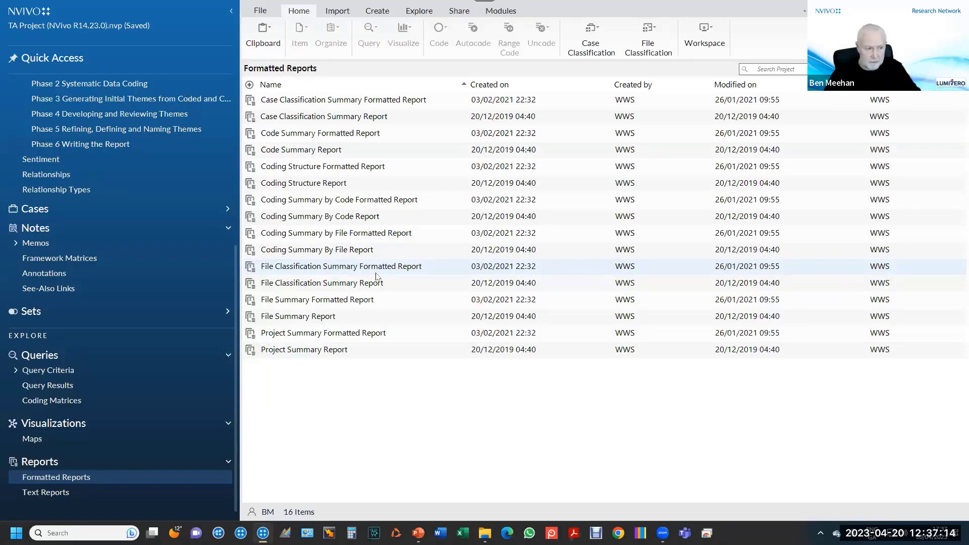
# Run the Coding Summary by File Formatted Report, filtering File Hierarchical Name to the first and third files in the Interviews folder.
pyautogui.click(273, 236)
pyautogui.doubleClick(273, 235)
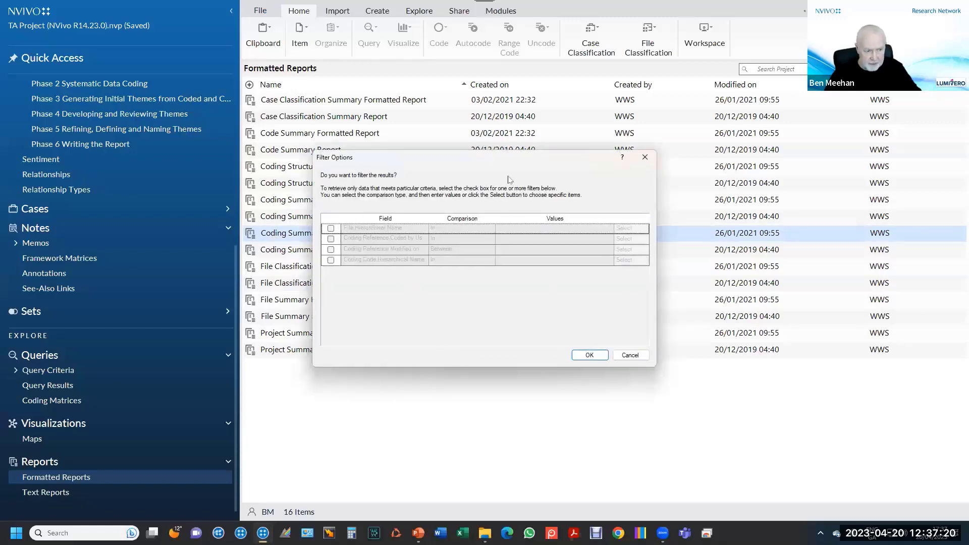
pyautogui.moveTo(526, 164); pyautogui.dragTo(695, 154)
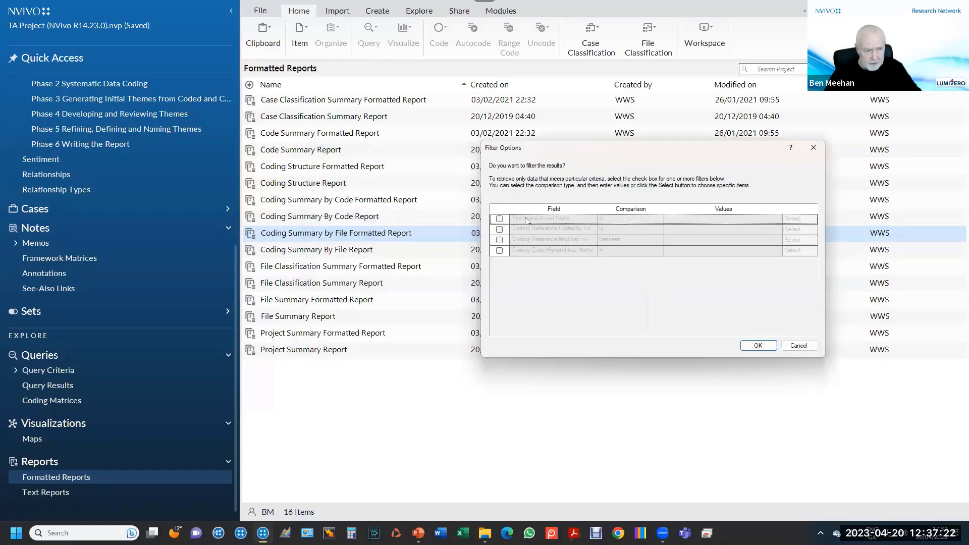
pyautogui.click(500, 219)
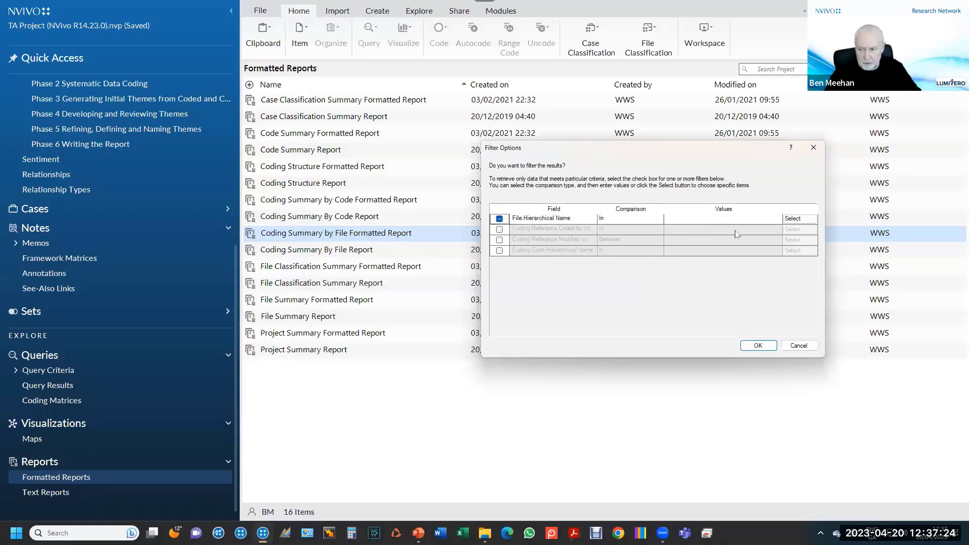
pyautogui.click(793, 218)
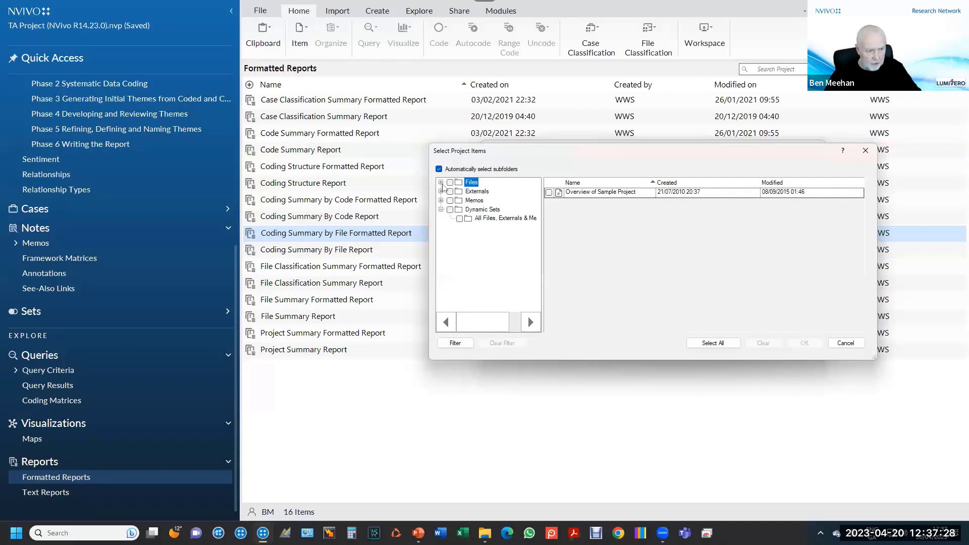
pyautogui.click(440, 182)
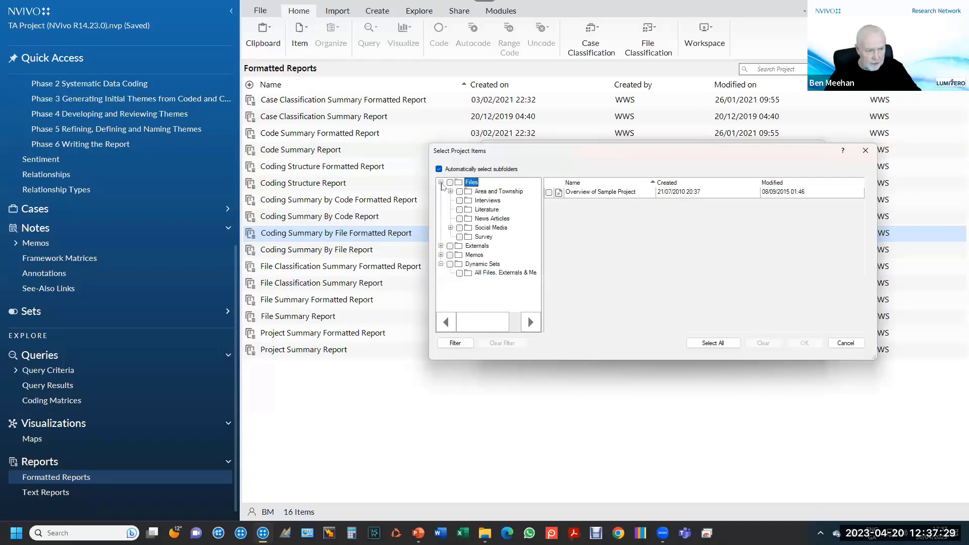
pyautogui.click(492, 202)
pyautogui.click(549, 192)
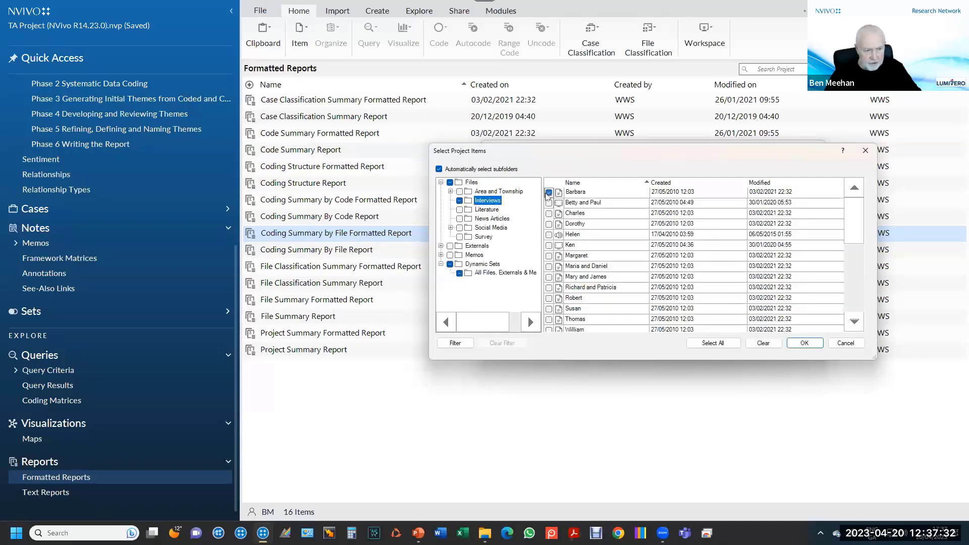
pyautogui.click(549, 213)
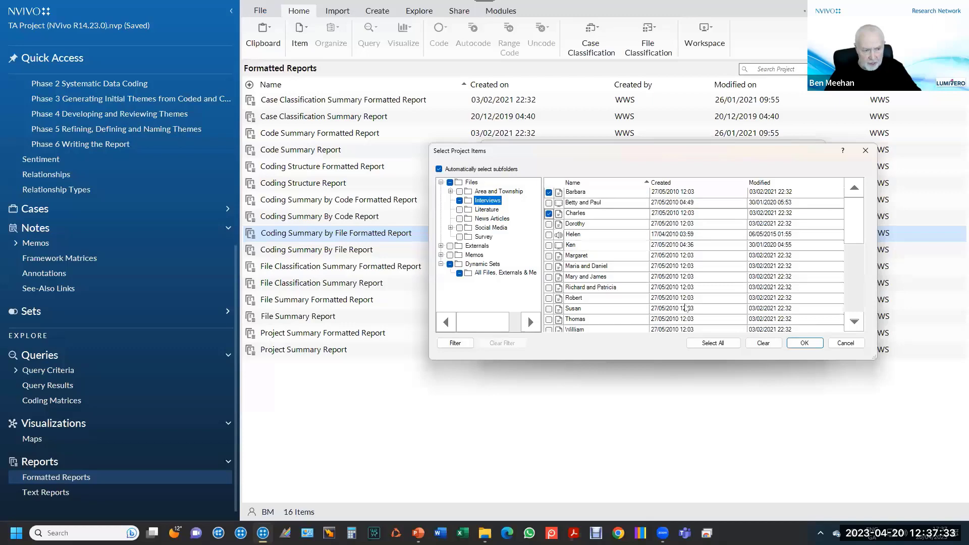
pyautogui.click(805, 343)
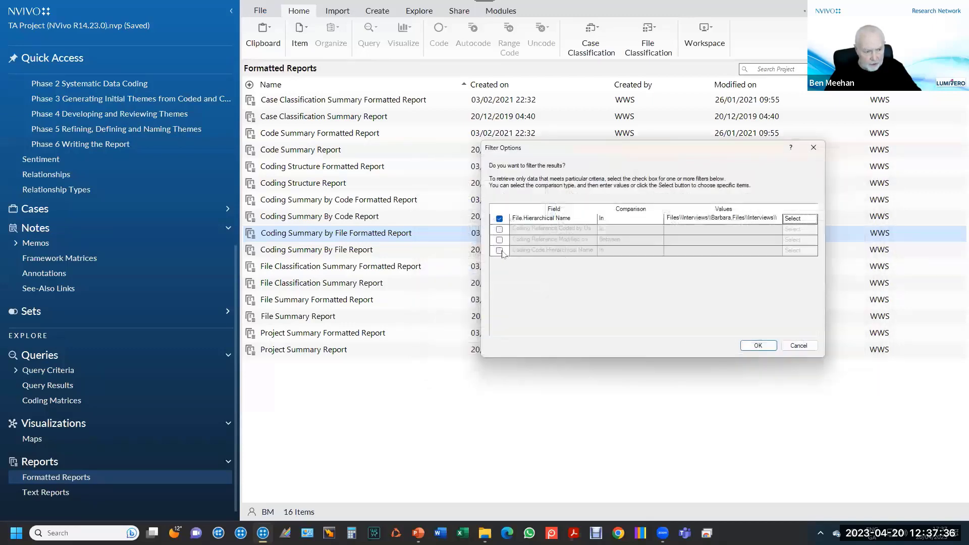
# Filter the report's codes to Phase 3 Economy with Agriculture, Fishing or aquaculture, Jobs and cost of living, and Tourism, and generate it.
pyautogui.click(499, 251)
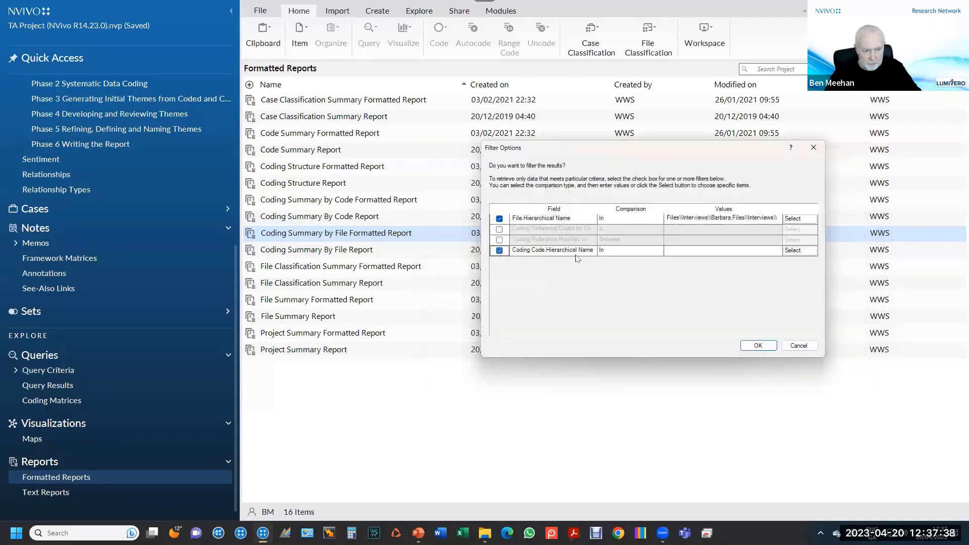
pyautogui.click(794, 250)
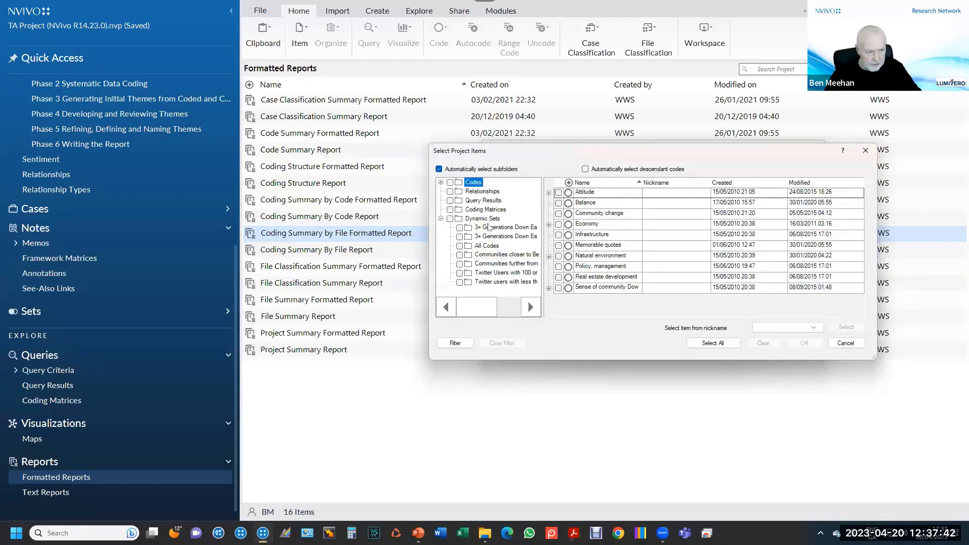
pyautogui.click(440, 182)
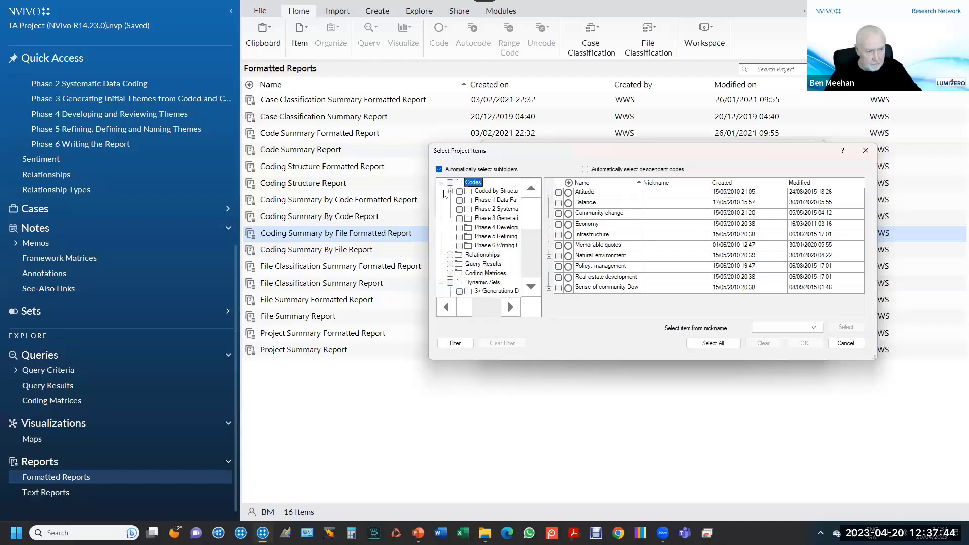
pyautogui.click(505, 220)
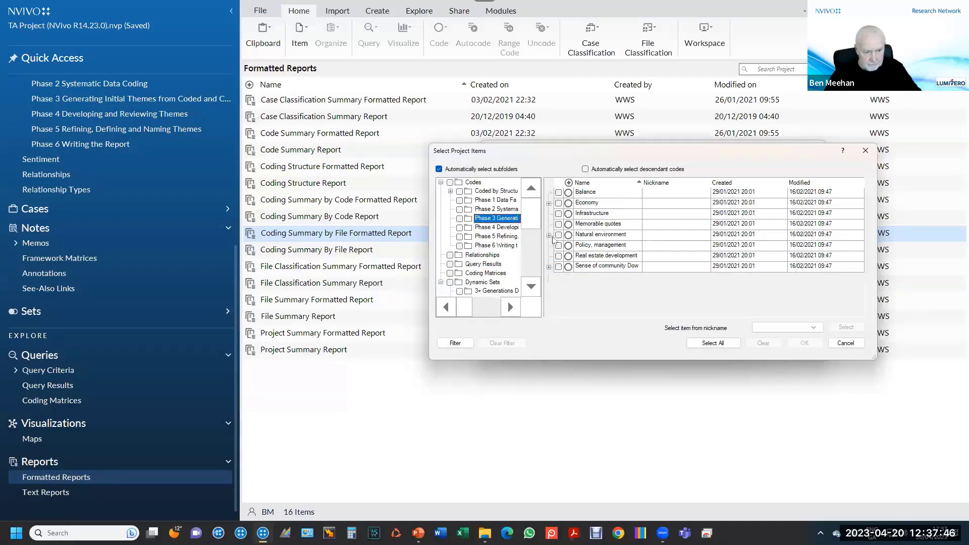
pyautogui.click(549, 204)
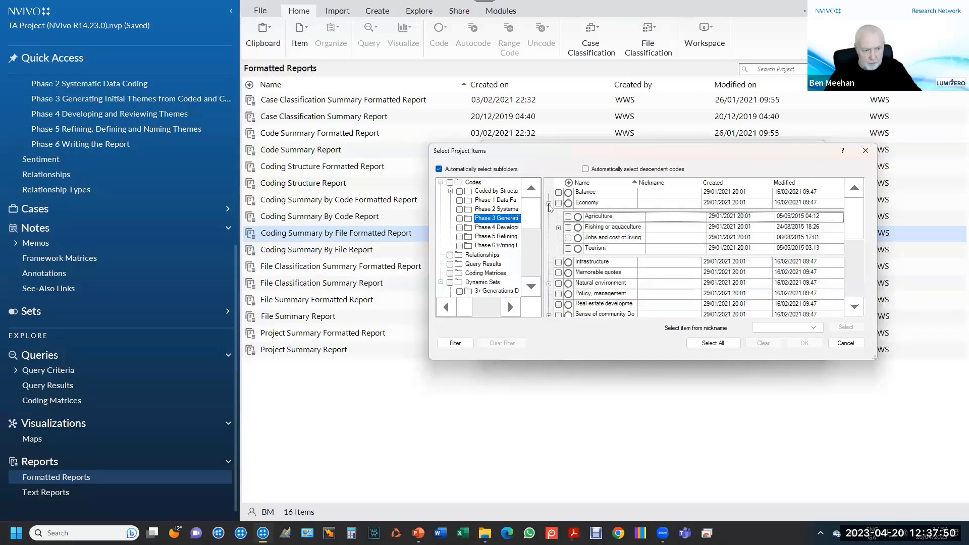
pyautogui.click(559, 202)
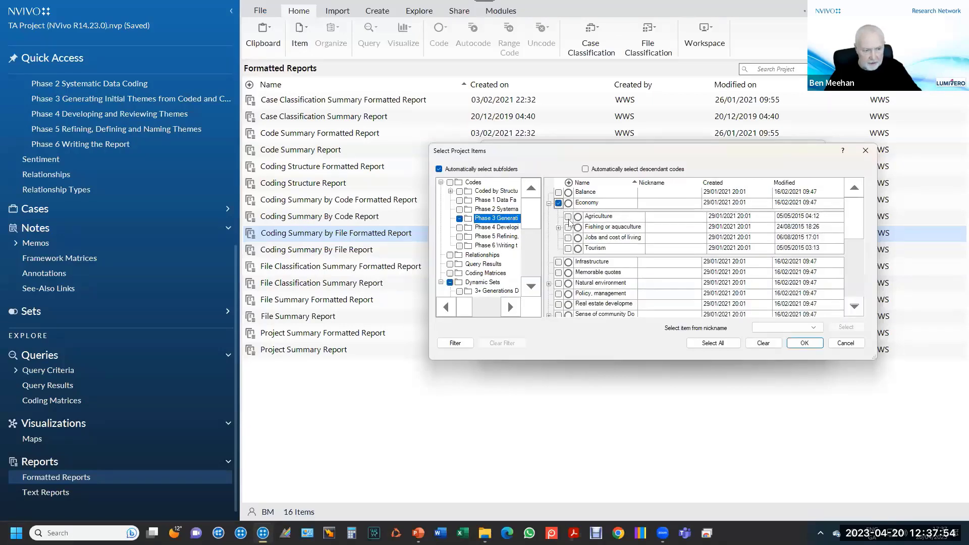
pyautogui.click(567, 216)
pyautogui.click(568, 228)
pyautogui.click(568, 238)
pyautogui.click(567, 248)
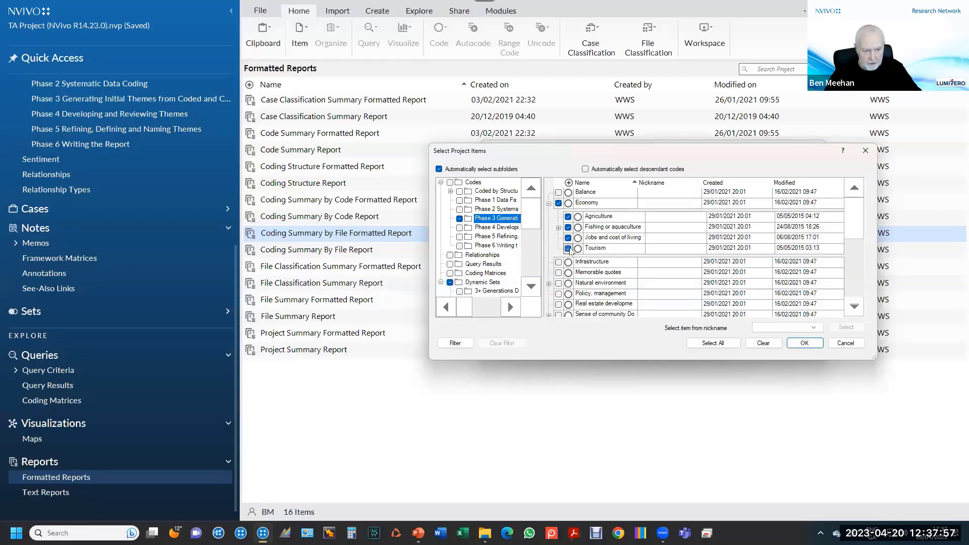
pyautogui.click(807, 347)
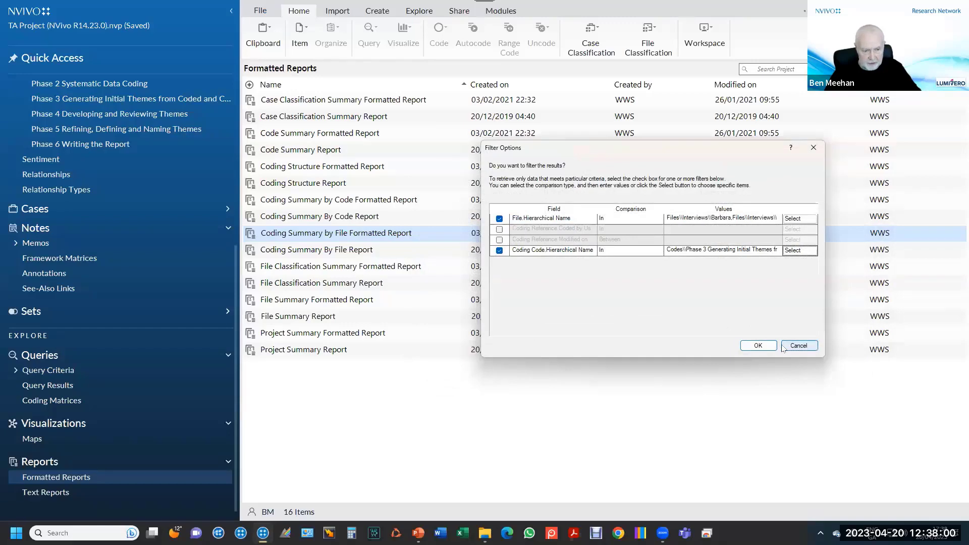
pyautogui.click(758, 346)
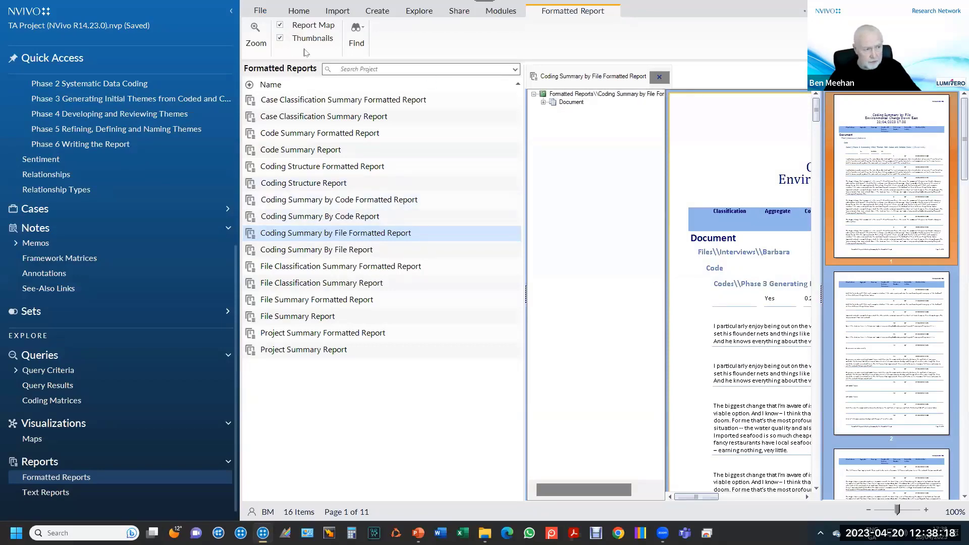
# Hide the report's thumbnails and use the report map to find the first interview's Fishing or aquaculture coding.
pyautogui.click(306, 40)
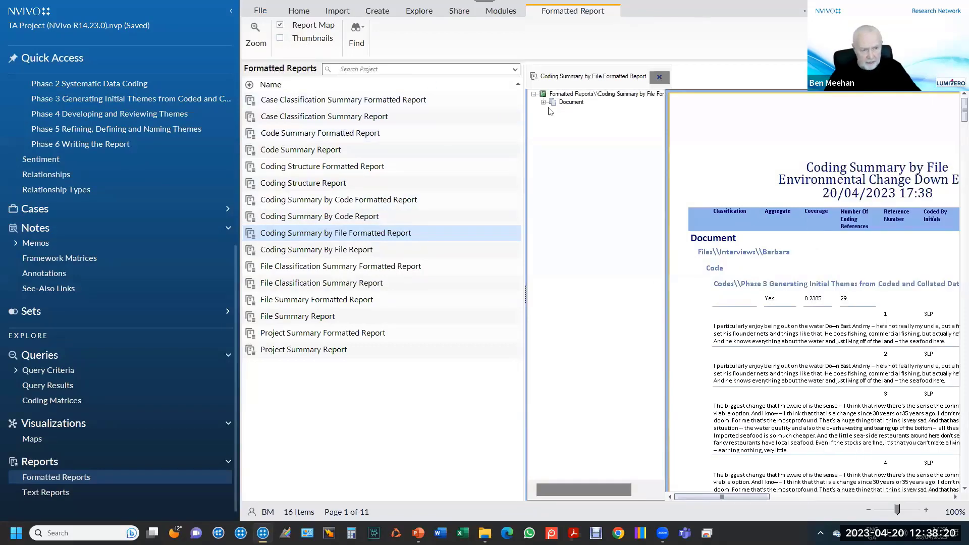
pyautogui.click(543, 102)
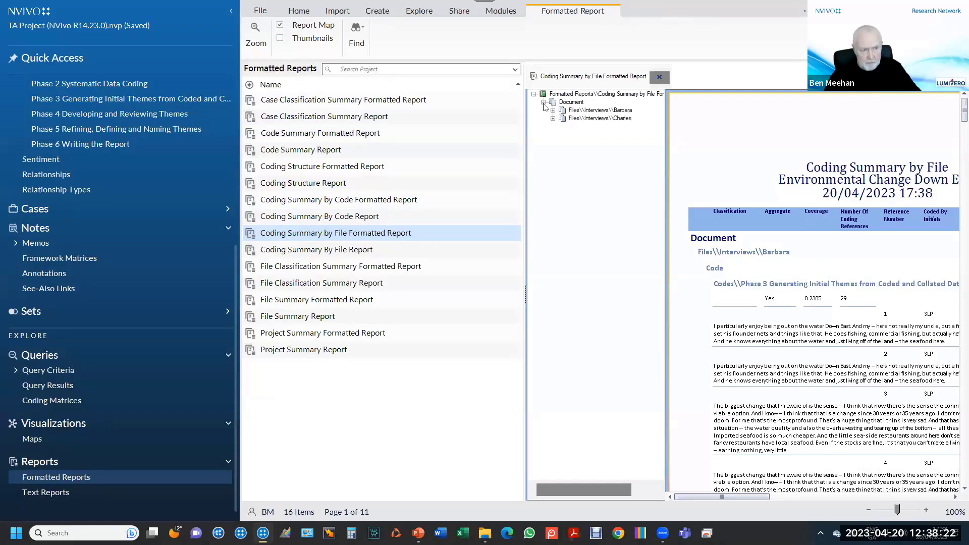
pyautogui.click(554, 110)
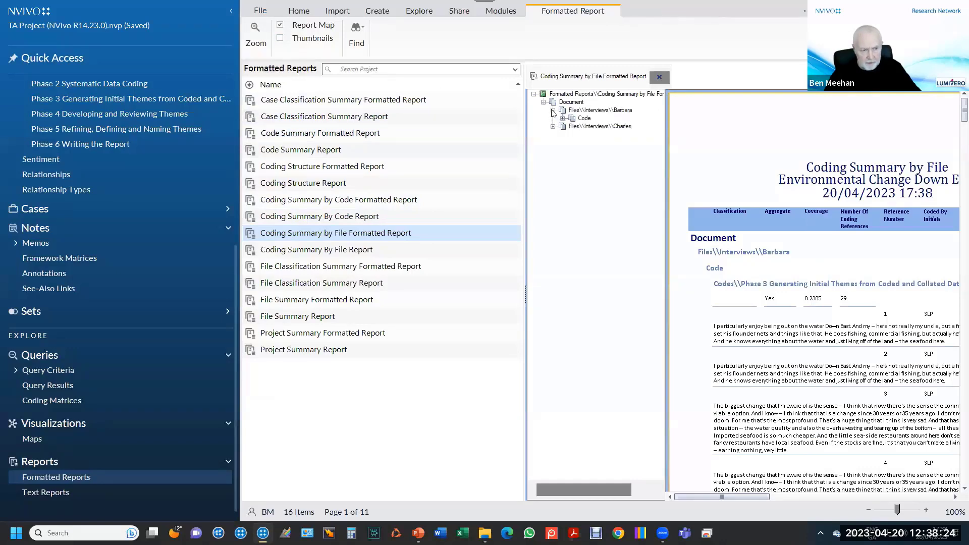
pyautogui.click(561, 118)
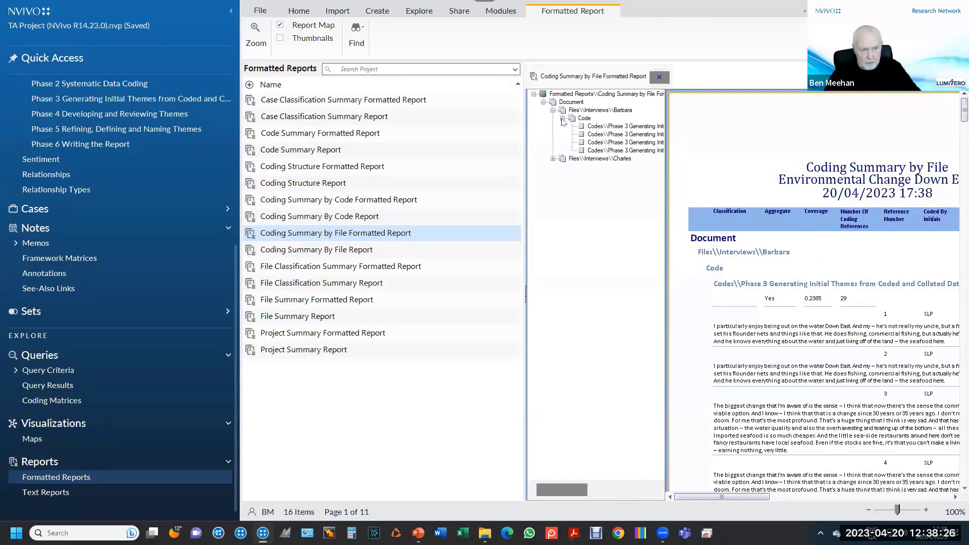
pyautogui.click(629, 144)
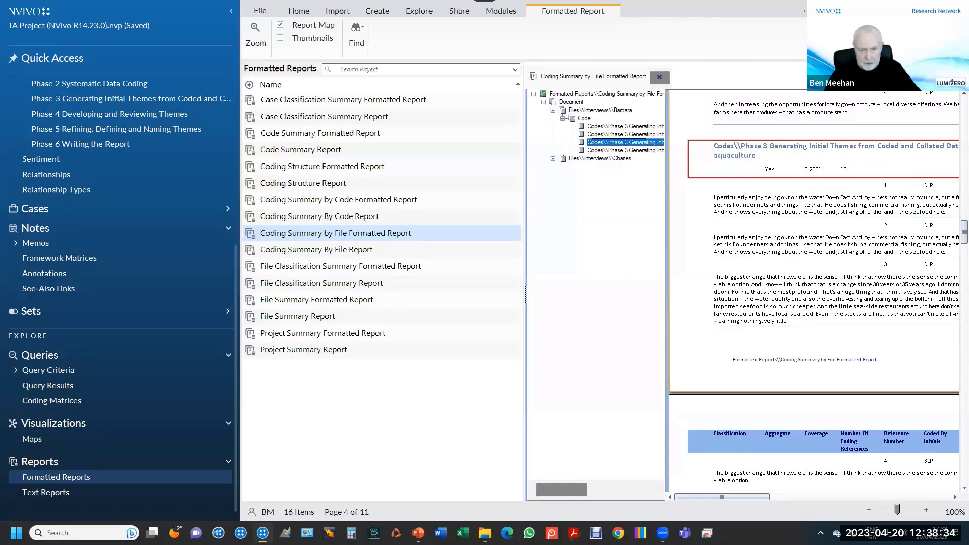
# Hide the report map and review the Economy references coded in the first interview from the report's first page.
pyautogui.click(280, 26)
pyautogui.scroll(15, 738, 254)
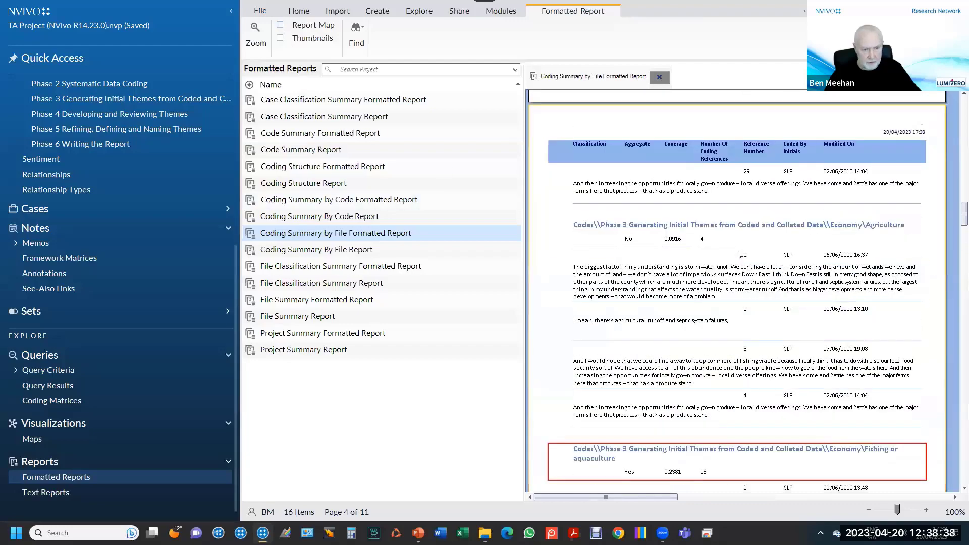
pyautogui.scroll(10, 738, 255)
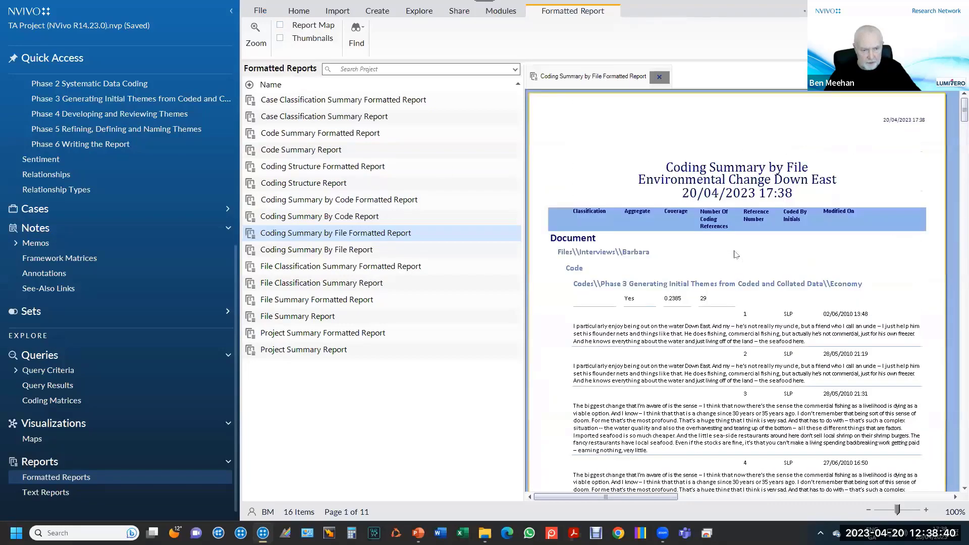
pyautogui.scroll(-2, 736, 345)
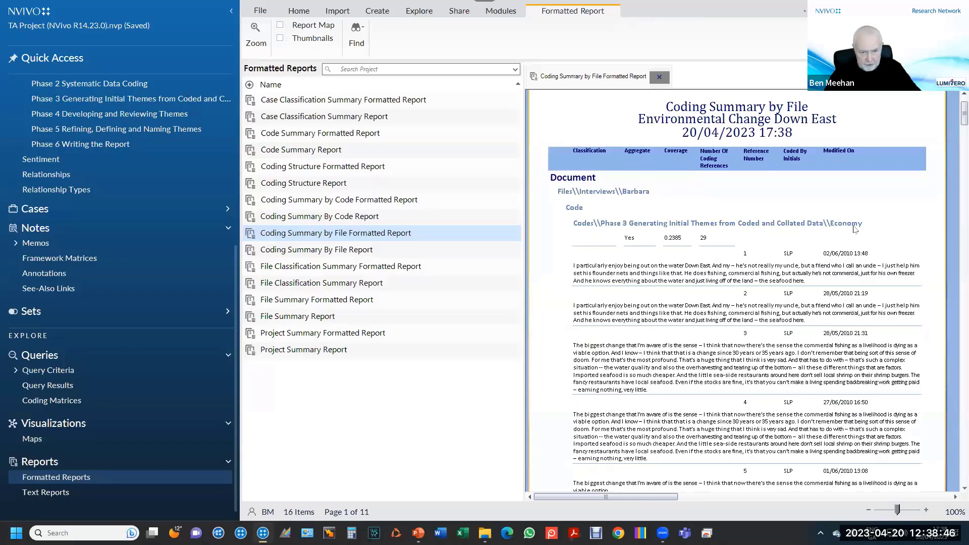
pyautogui.scroll(-3, 667, 312)
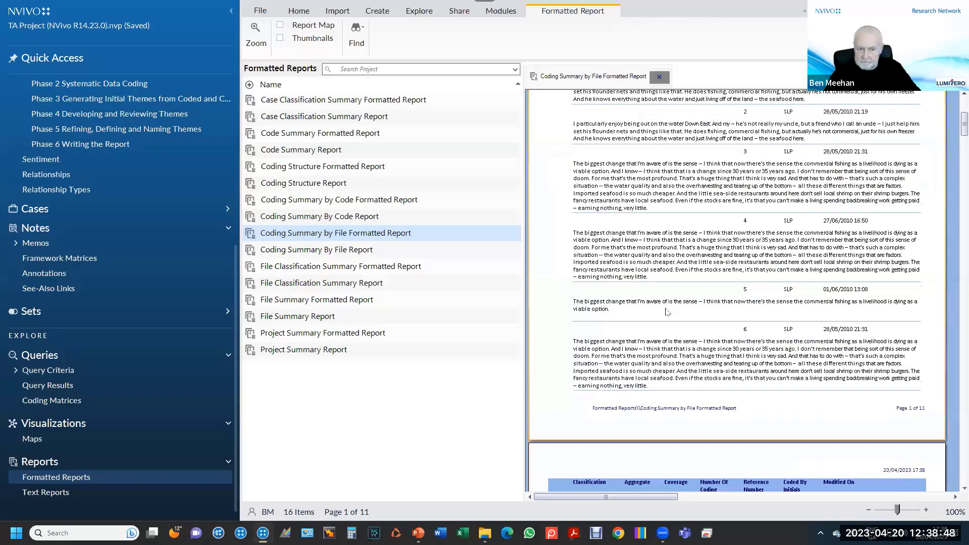
pyautogui.scroll(3, 666, 312)
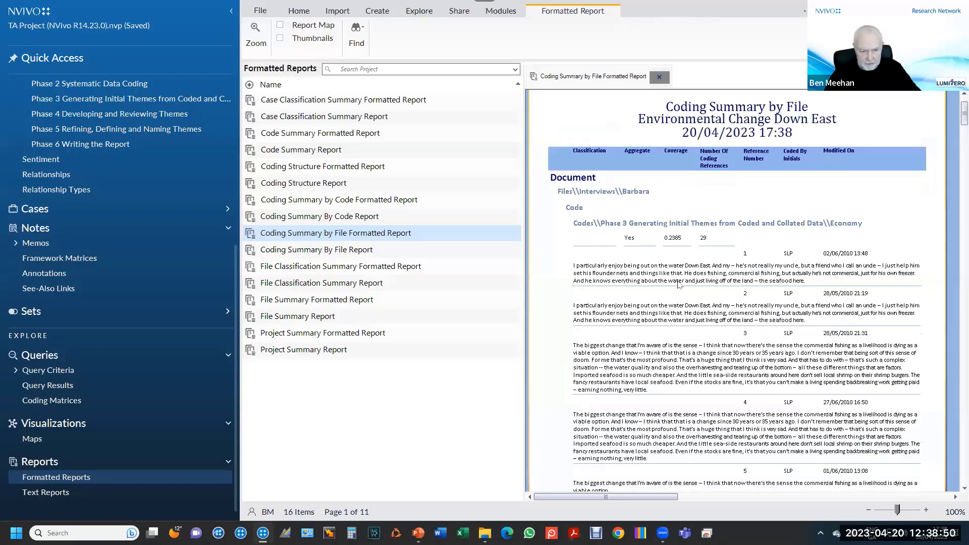
# Read through the first interview's coded Economy references on the report's opening pages, and close the report.
pyautogui.scroll(-9, 678, 284)
pyautogui.scroll(-2, 678, 294)
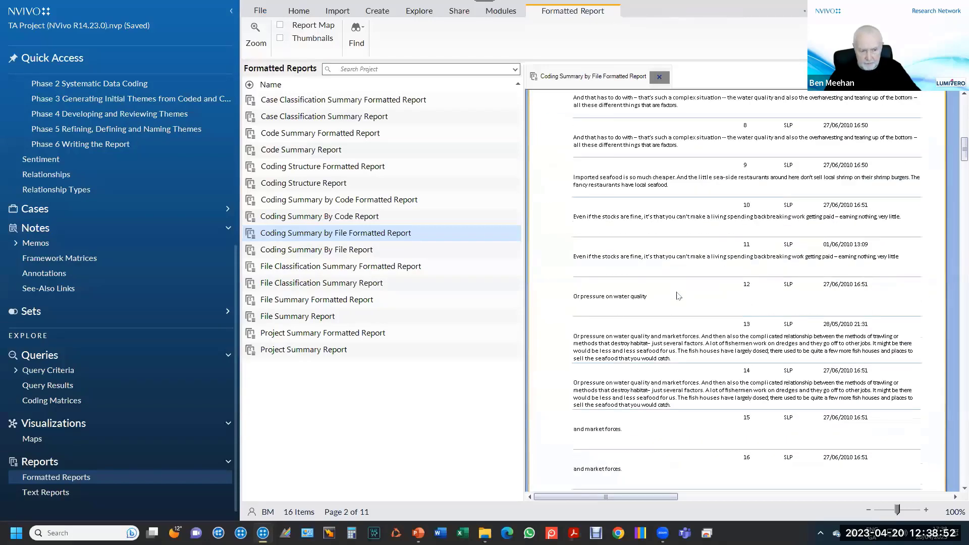
pyautogui.scroll(11, 678, 296)
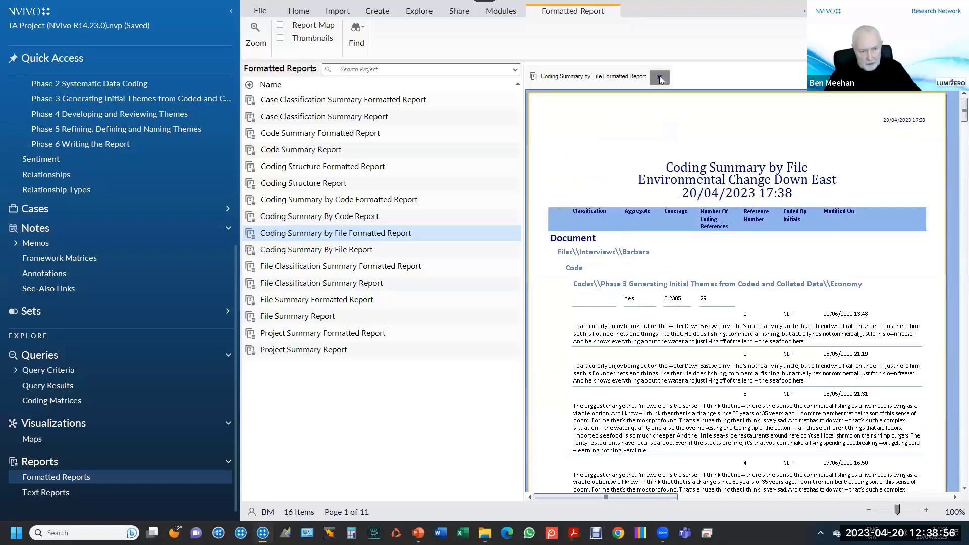
pyautogui.click(660, 78)
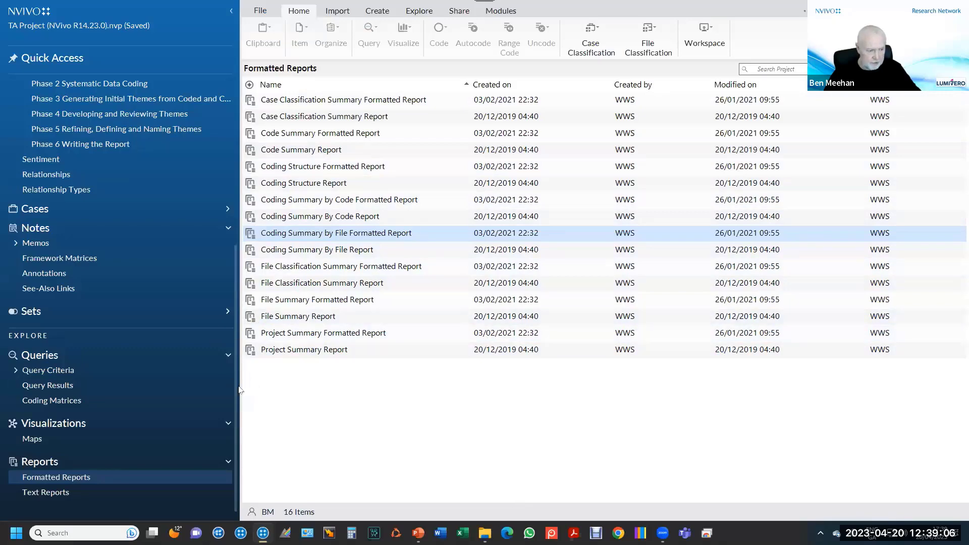
# List the files in the Interviews folder with their codes and references, and check the Phase 3 slide in the presentation.
pyautogui.moveTo(235, 385); pyautogui.dragTo(250, 202)
pyautogui.click(115, 152)
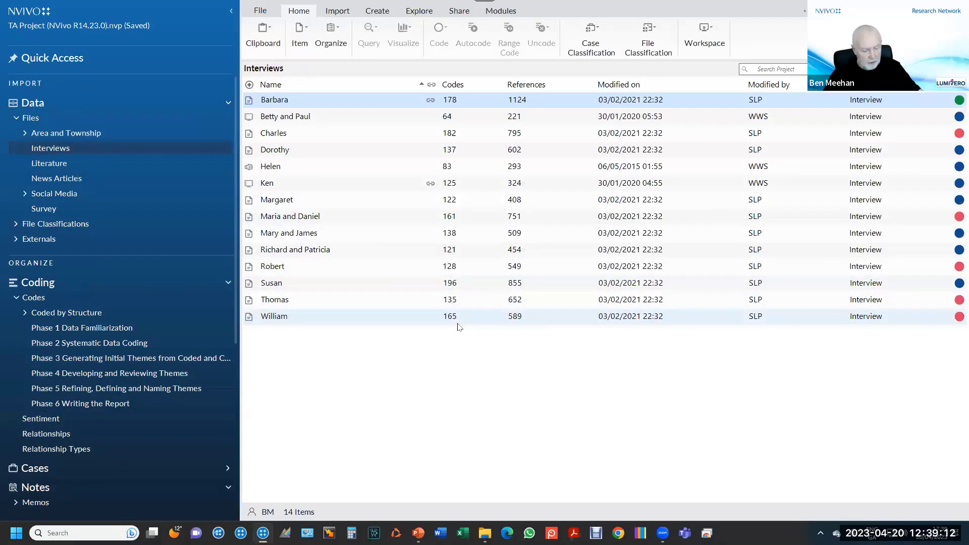
pyautogui.hotkey('alt', 'Tab')
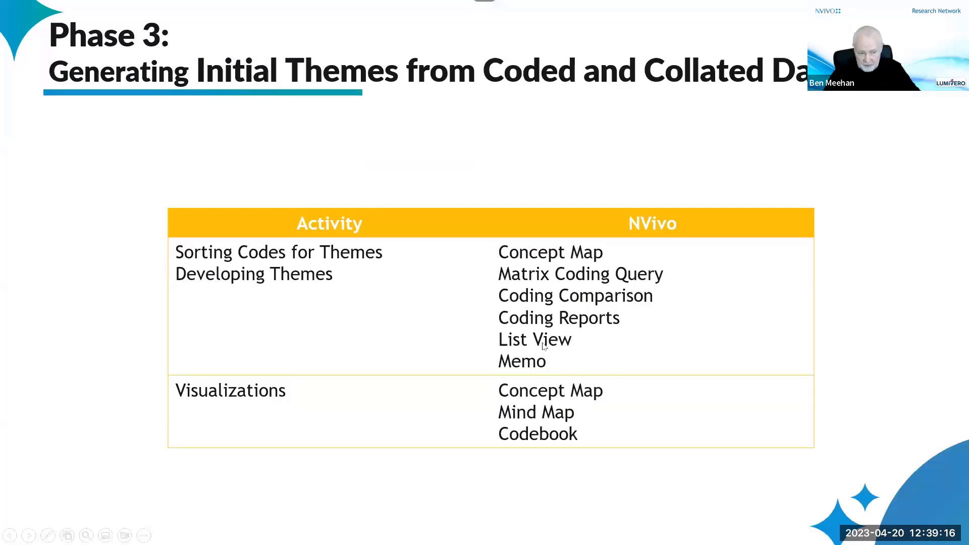
pyautogui.hotkey('alt', 'Tab')
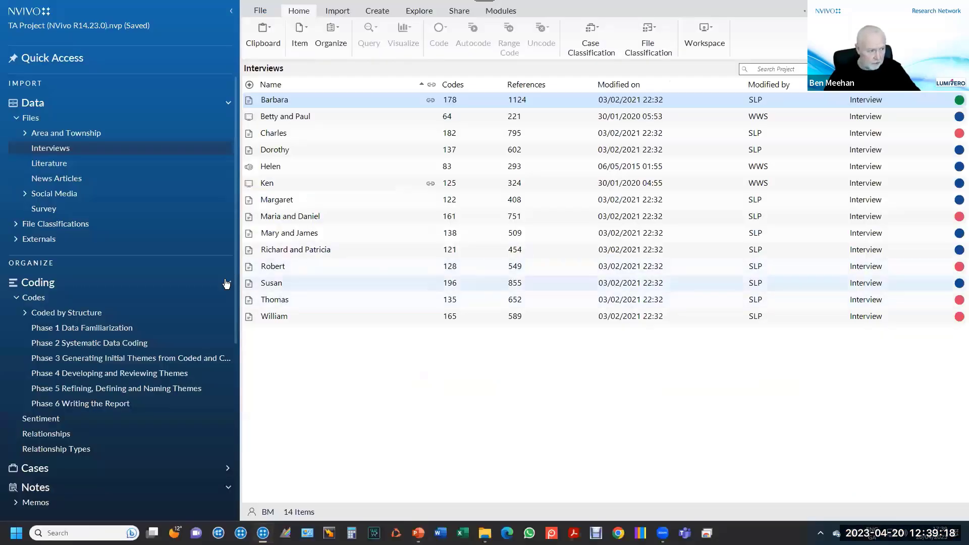
# Open the Phase 3 Generating Initial Themes codes and create a hierarchy chart of codes for Natural environment.
pyautogui.click(179, 371)
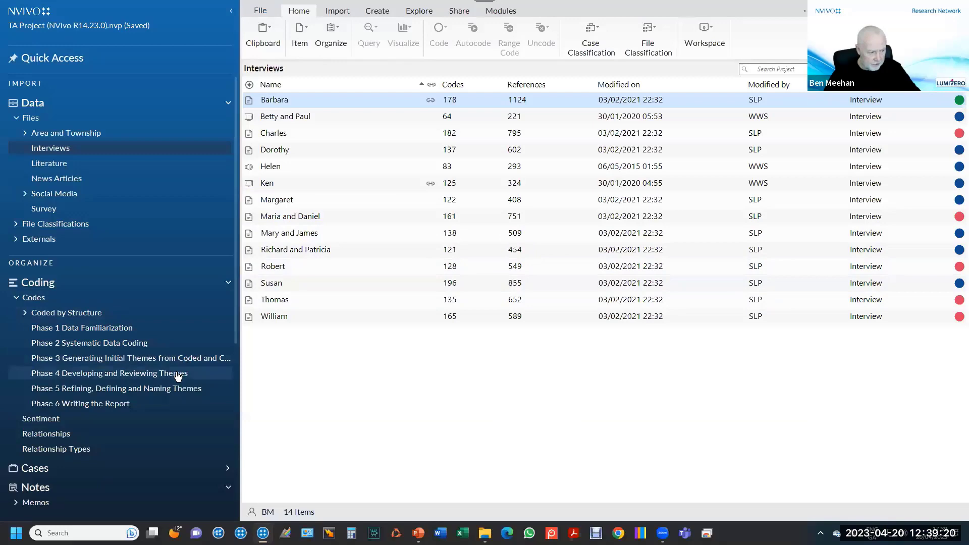
pyautogui.click(180, 359)
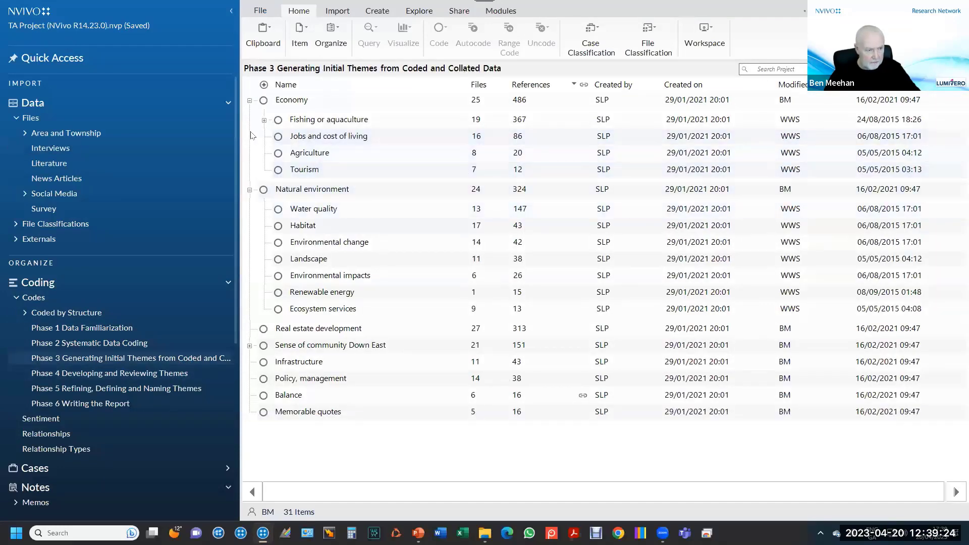
pyautogui.rightClick(263, 191)
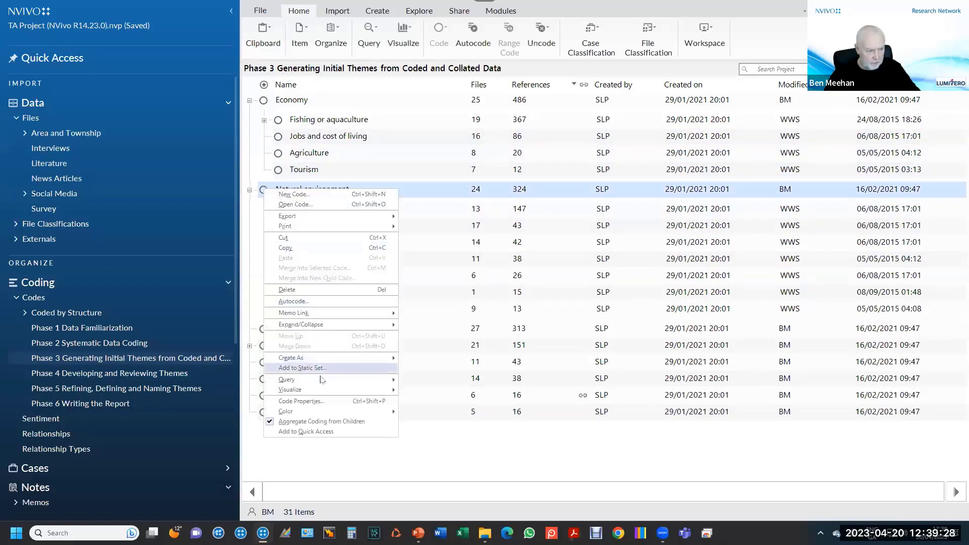
pyautogui.moveTo(340, 391)
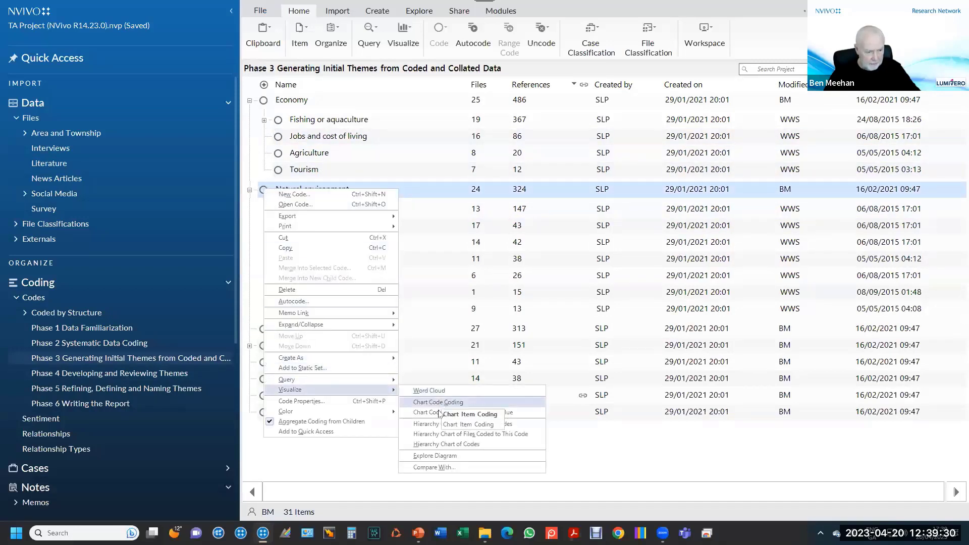
pyautogui.click(438, 444)
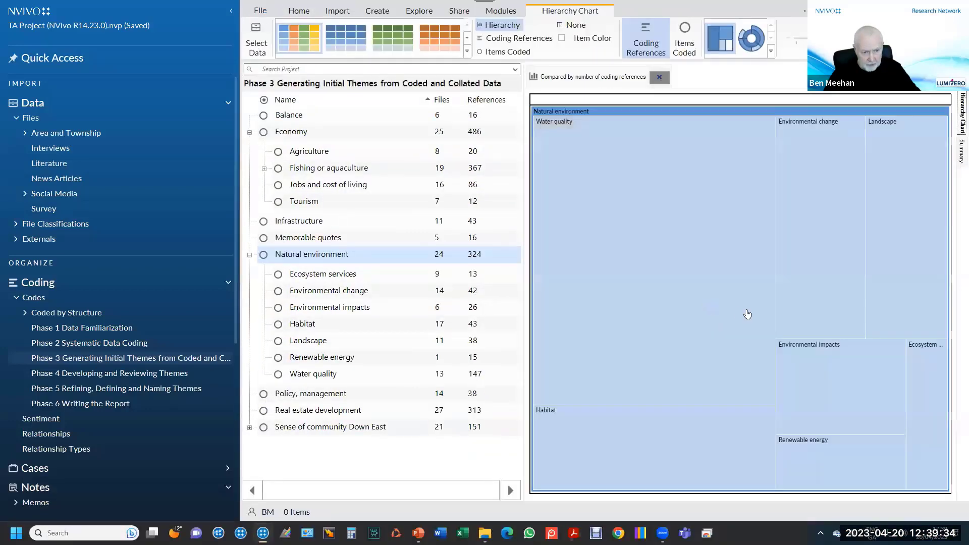
# Show the hierarchy chart as an orange sunburst coloured by coding references, and view the Natural environment child codes before closing it.
pyautogui.click(440, 36)
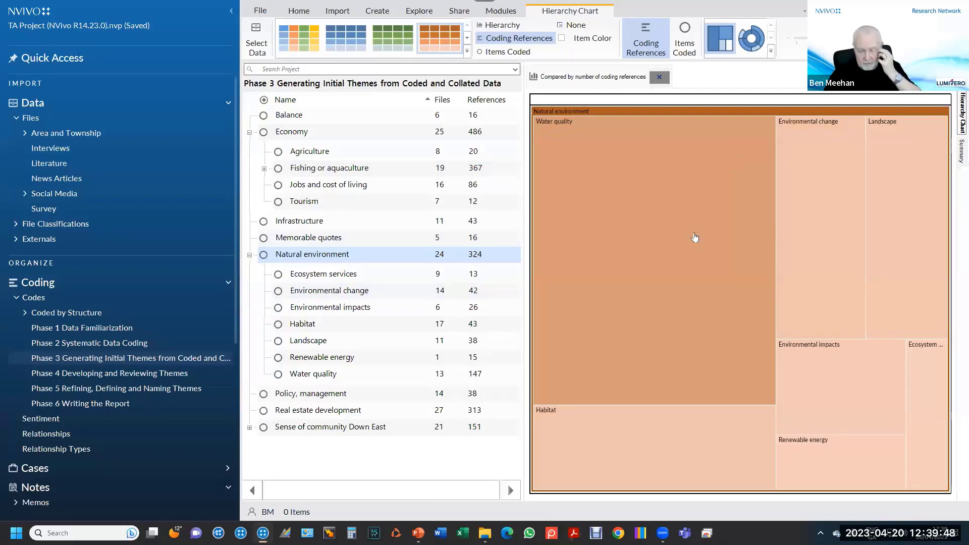
pyautogui.click(752, 38)
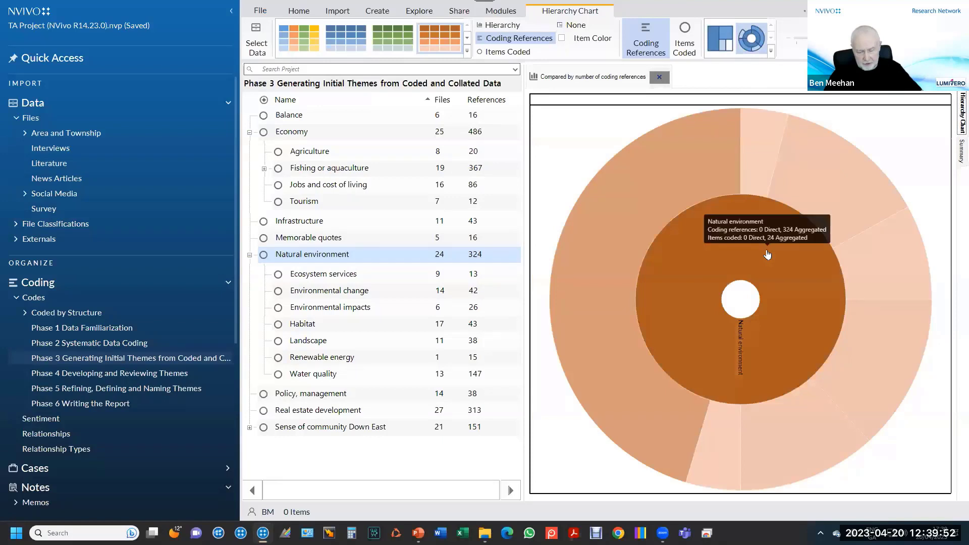
pyautogui.click(767, 254)
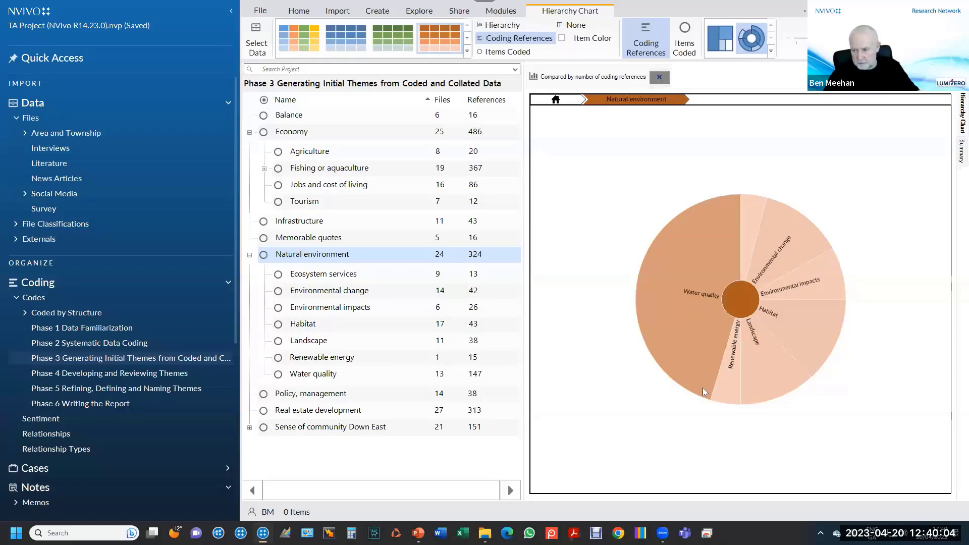
pyautogui.click(659, 77)
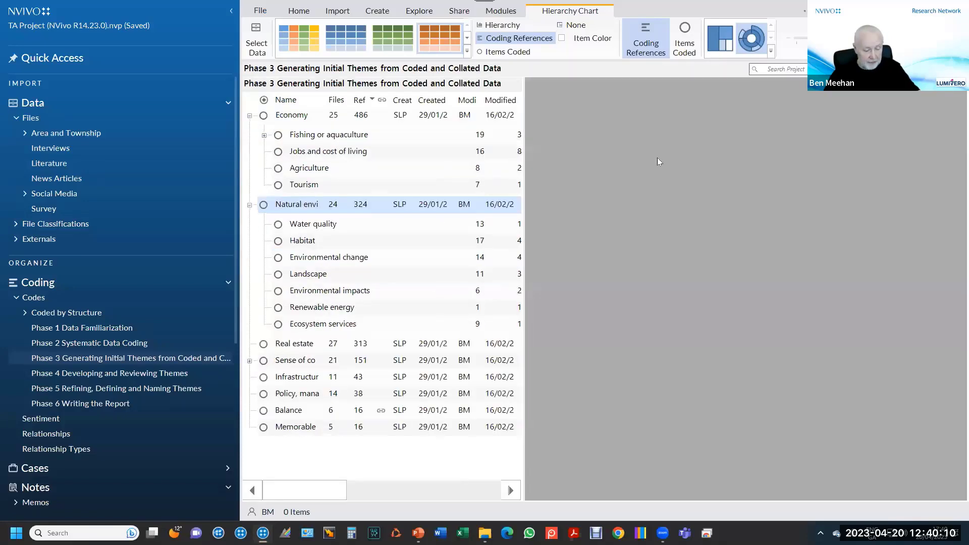
# Export the codebook for the Phase 3 Generating Initial Themes from Coded and Collated Data folder, including the number of files and references.
pyautogui.hotkey('alt', 'Tab')
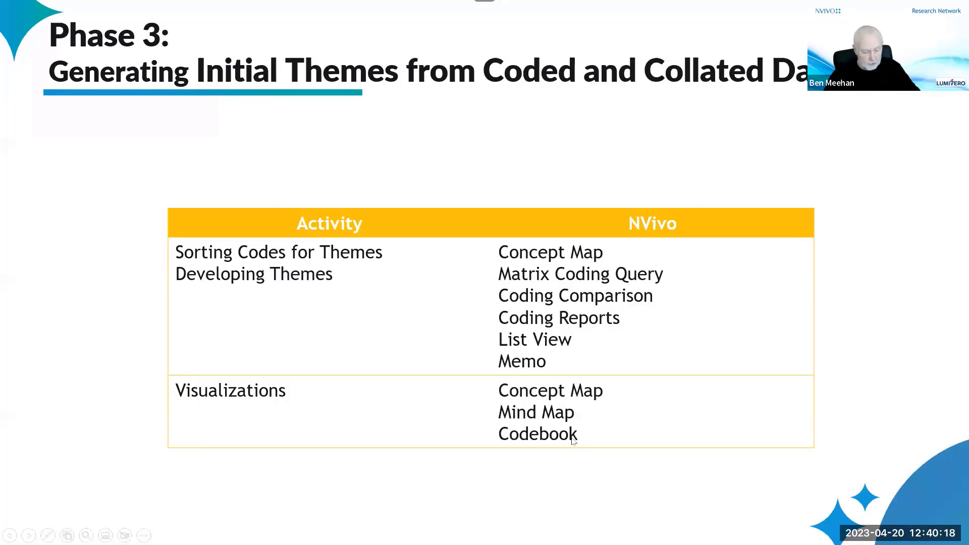
pyautogui.hotkey('alt', 'Tab')
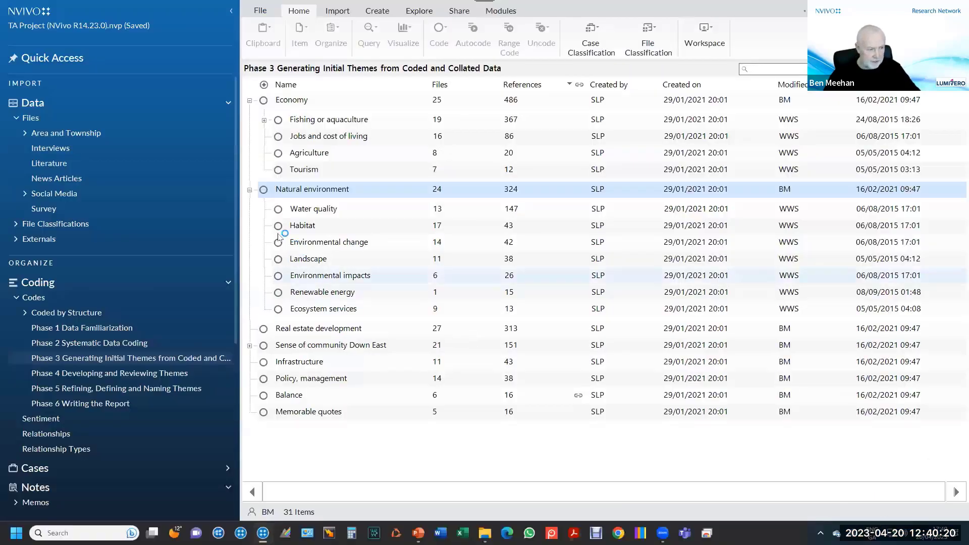
pyautogui.rightClick(263, 190)
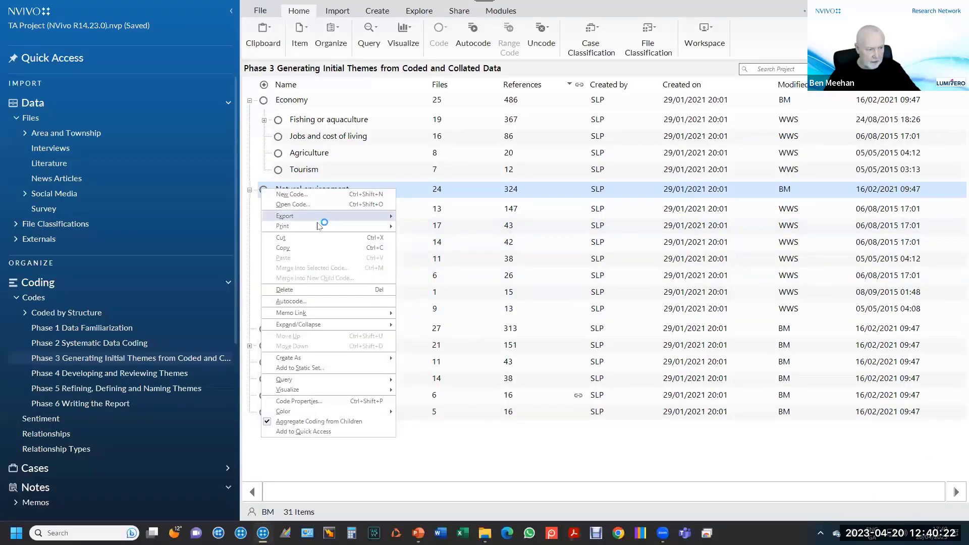
pyautogui.moveTo(323, 220)
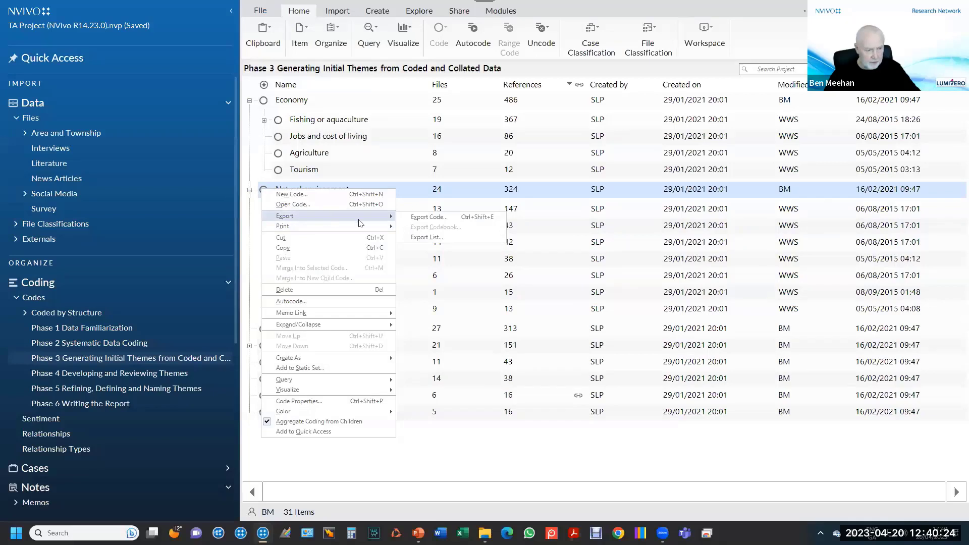
pyautogui.rightClick(212, 358)
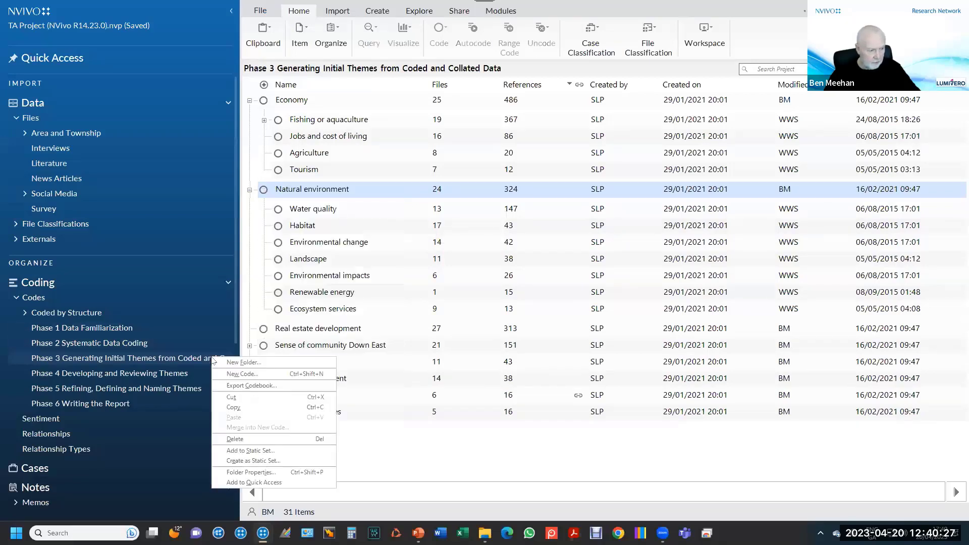
pyautogui.click(240, 388)
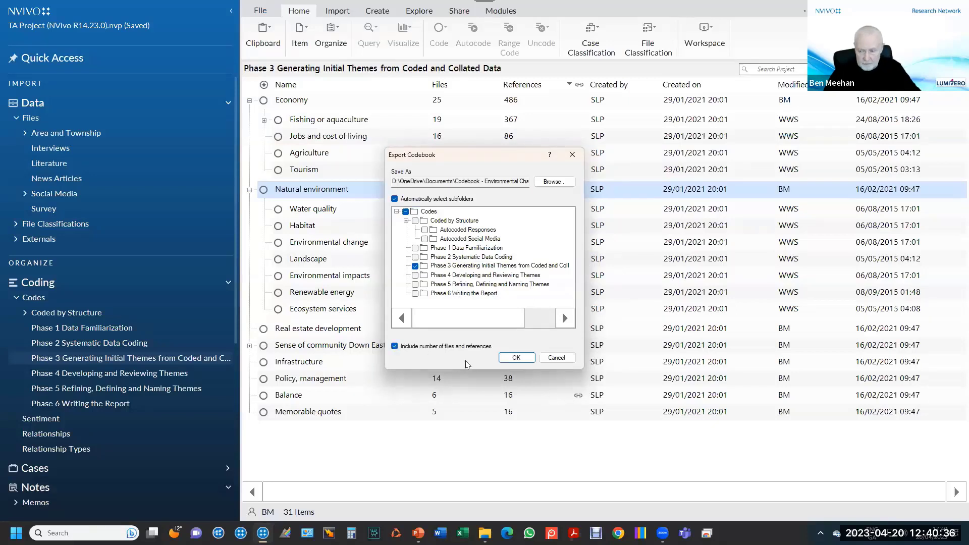
pyautogui.click(517, 358)
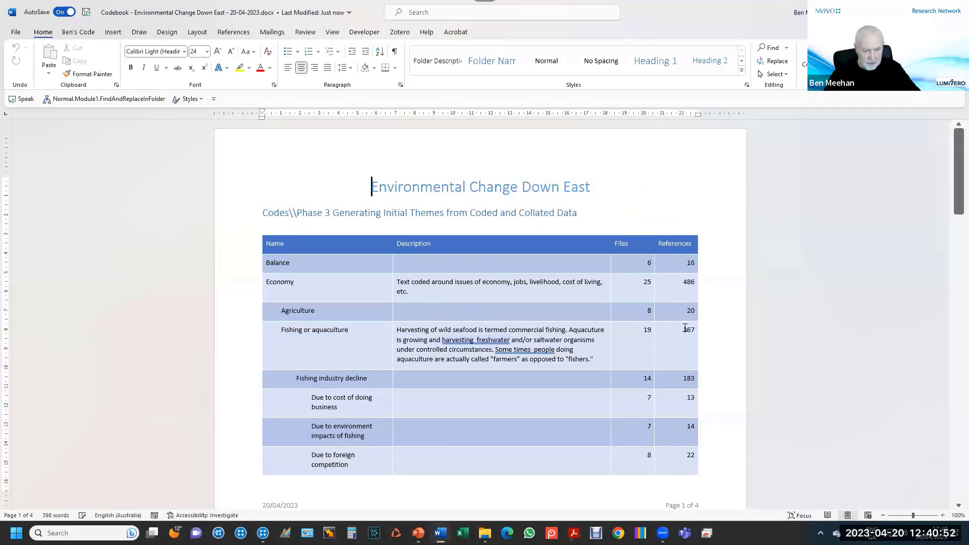
# Look through the exported codebook in Word and close it, and advance the presentation to the Phase 4: Developing and Reviewing Themes slide.
pyautogui.scroll(-3, 707, 385)
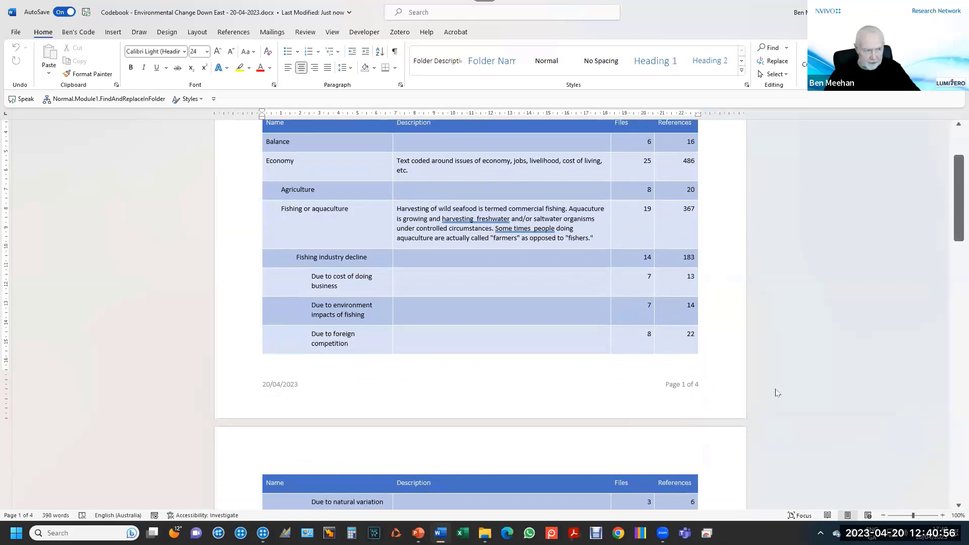
pyautogui.click(957, 11)
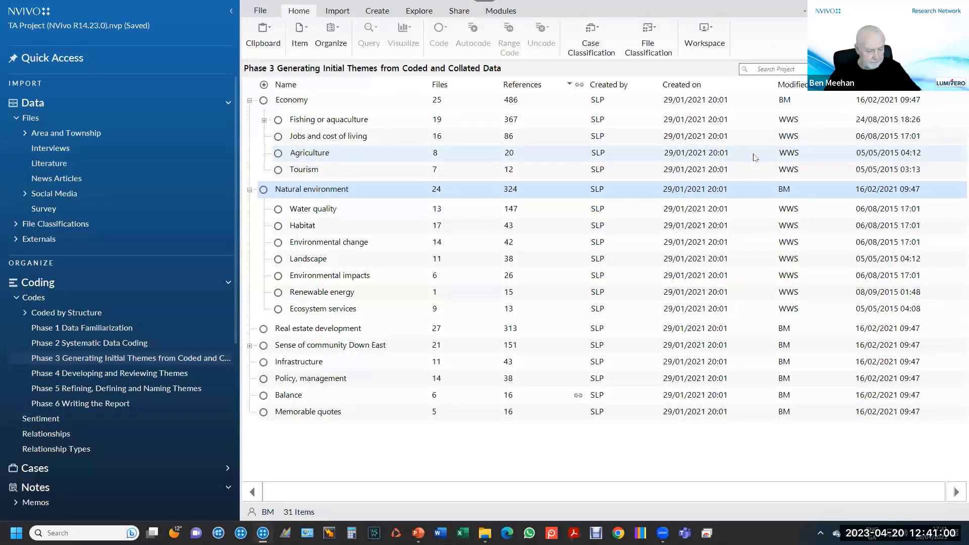
pyautogui.hotkey('alt', 'Tab')
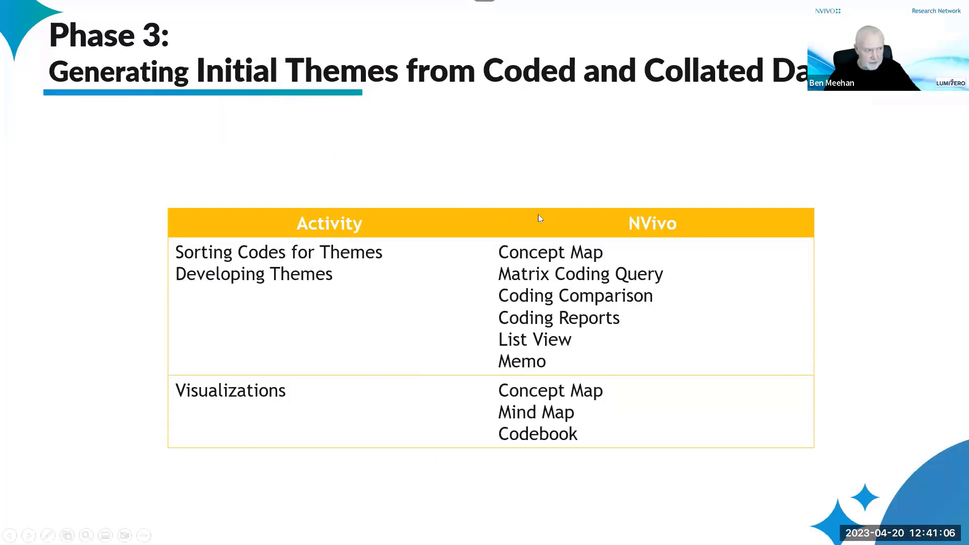
pyautogui.press('Right')
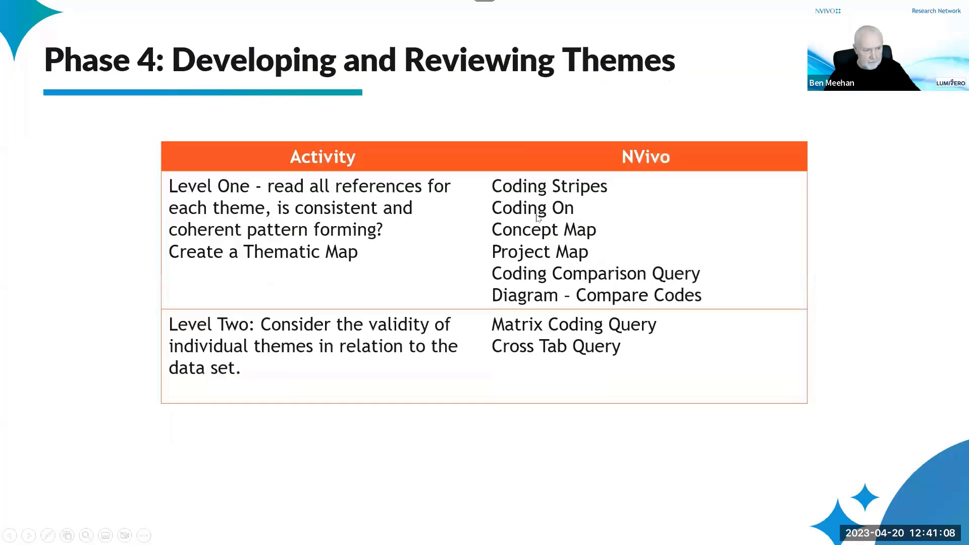
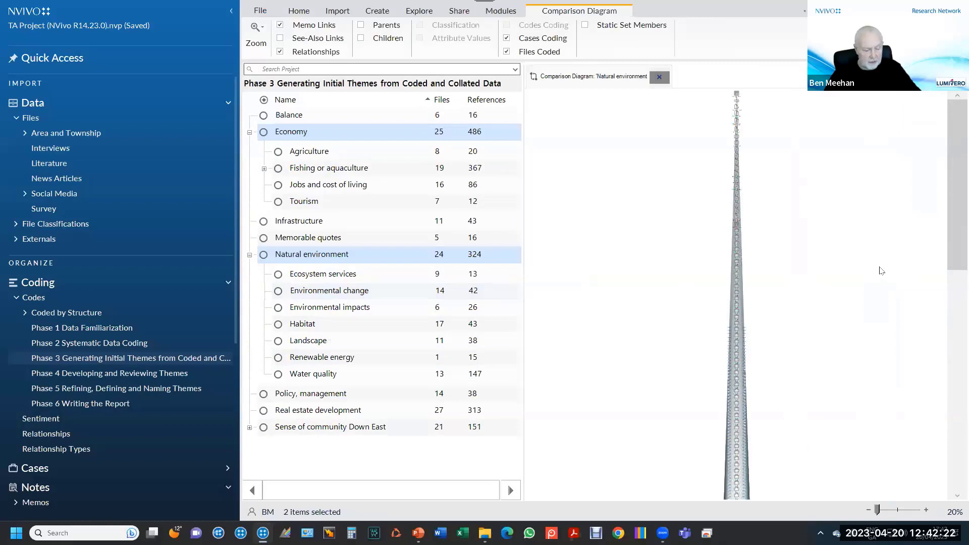
# Hide the coded files in the comparison diagram of Natural environment and Economy.
pyautogui.click(864, 268)
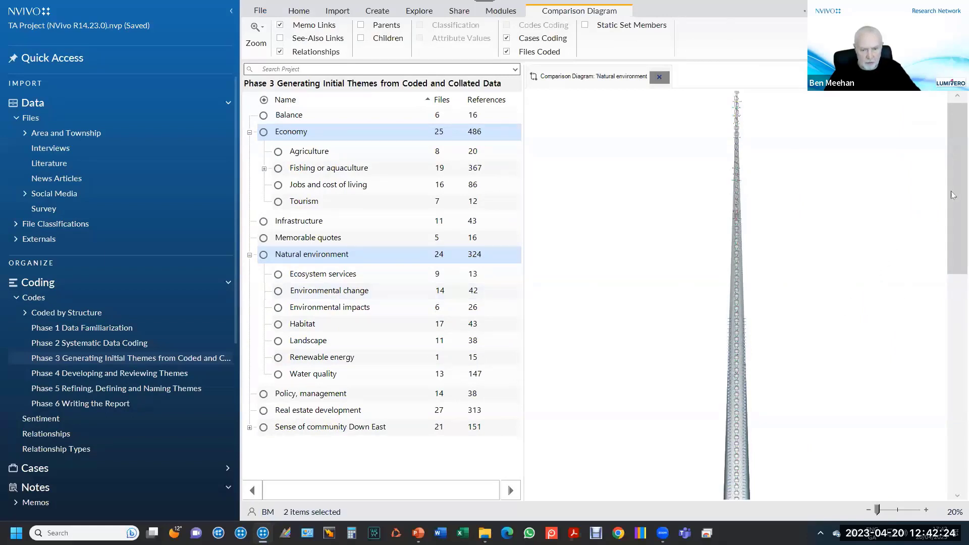
pyautogui.moveTo(956, 201); pyautogui.dragTo(955, 326)
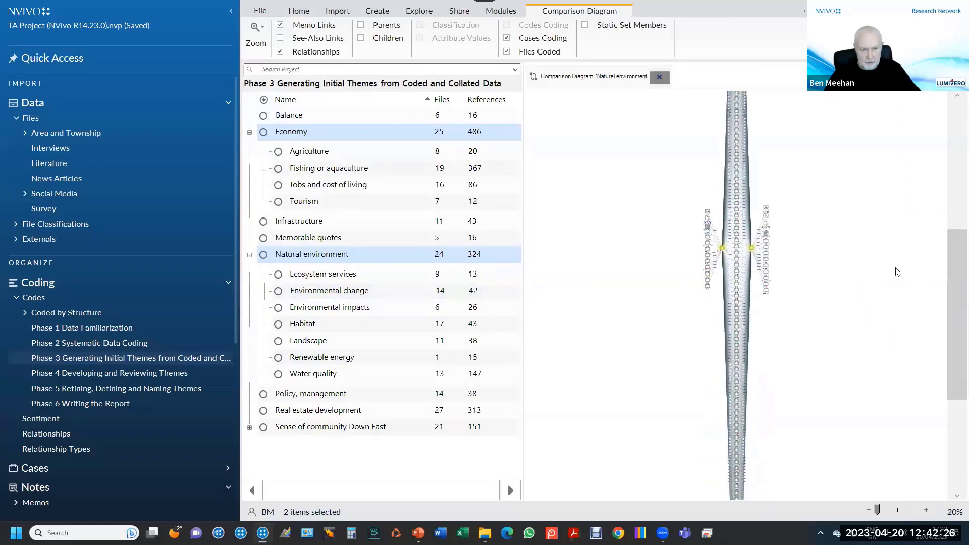
pyautogui.click(507, 53)
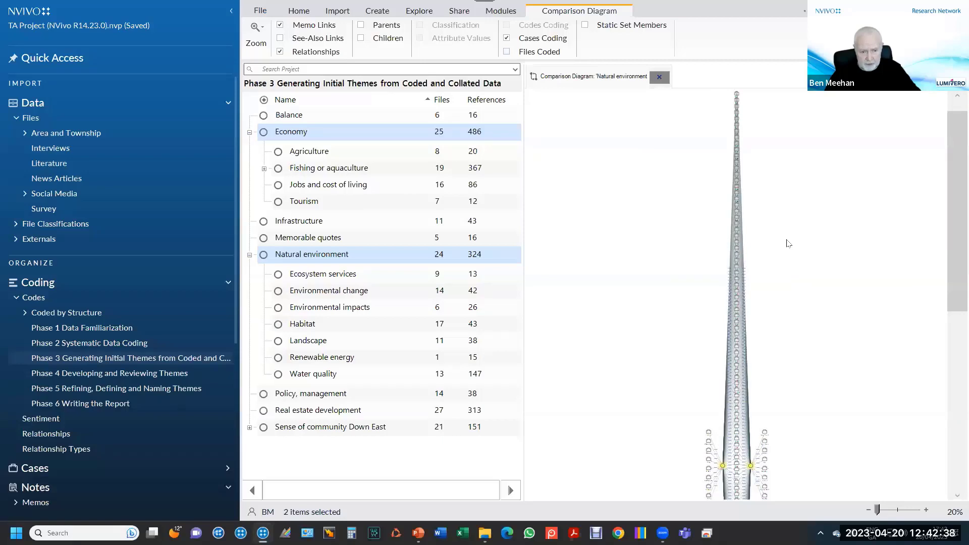
# Examine which cases are coded to both Natural environment and Economy and which to only one of them in the comparison diagram.
pyautogui.scroll(-3, 789, 243)
pyautogui.scroll(3, 847, 265)
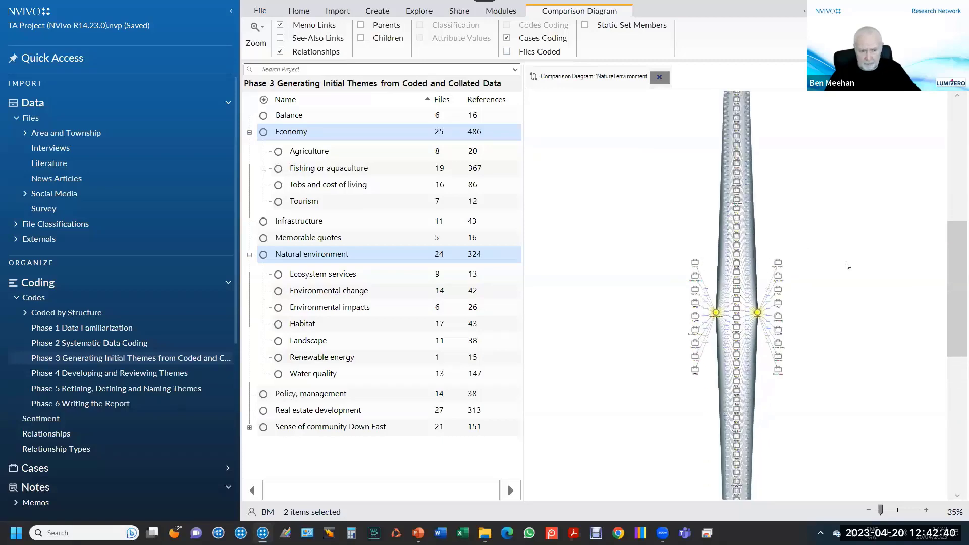
pyautogui.scroll(5, 847, 266)
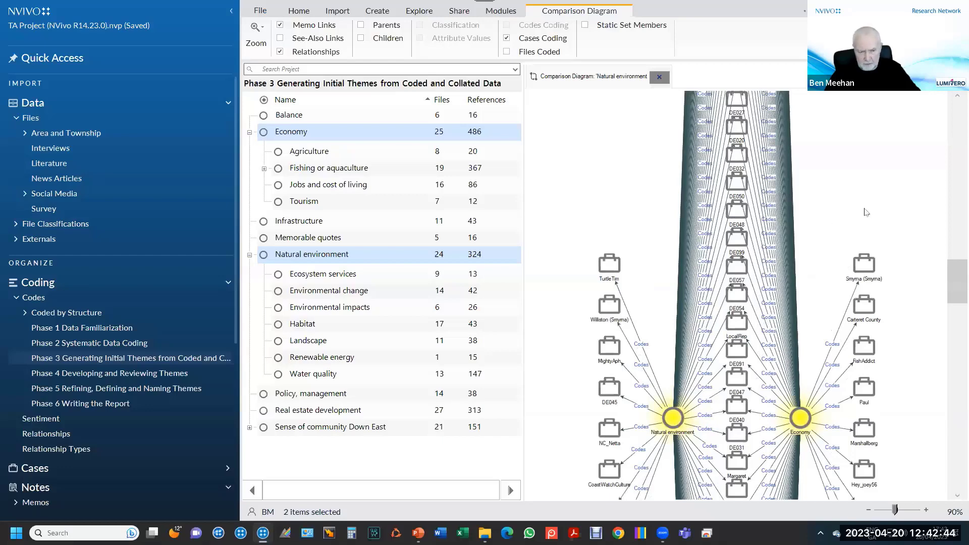
pyautogui.scroll(-3, 866, 212)
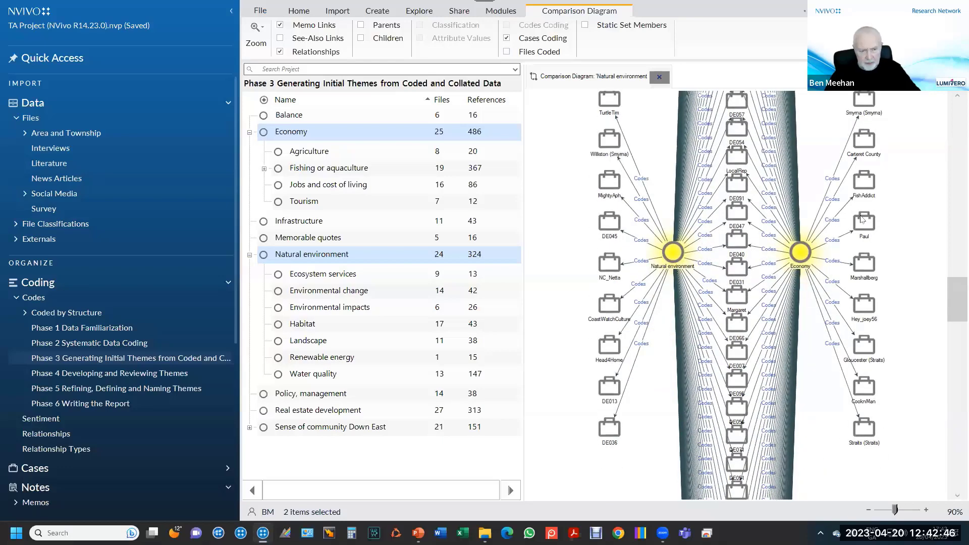
pyautogui.scroll(-6, 862, 221)
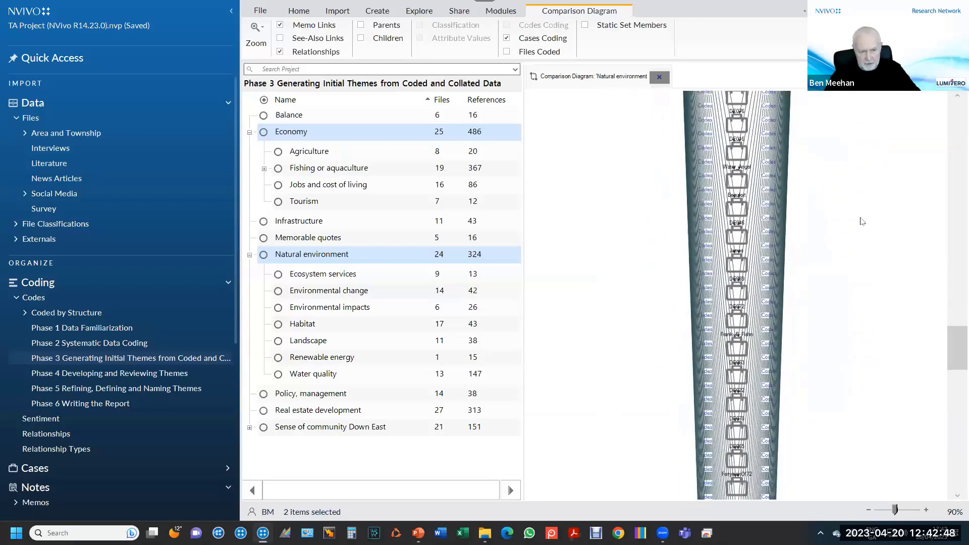
pyautogui.scroll(5, 862, 220)
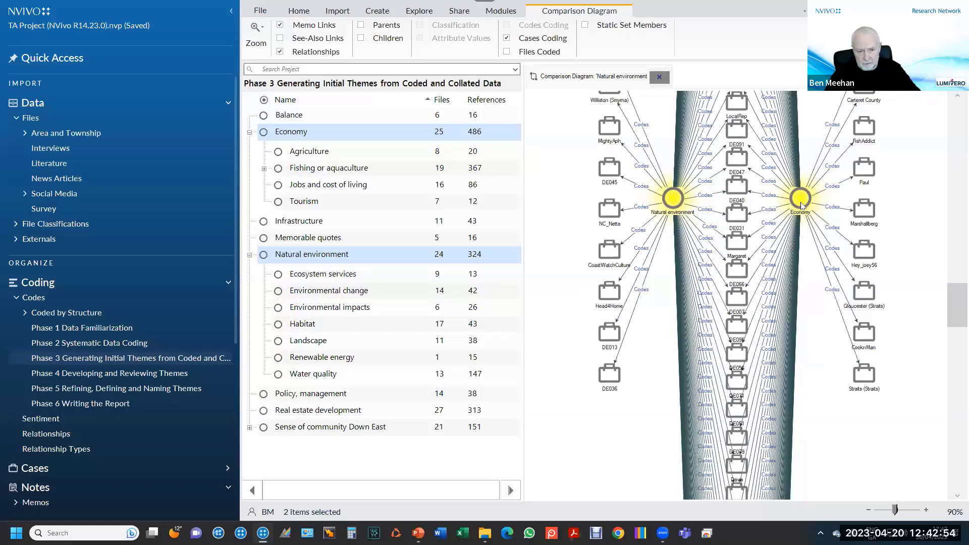
# Highlight the cases coded only to Economy, and the cases coded only to Natural environment, in the comparison diagram.
pyautogui.scroll(2, 794, 241)
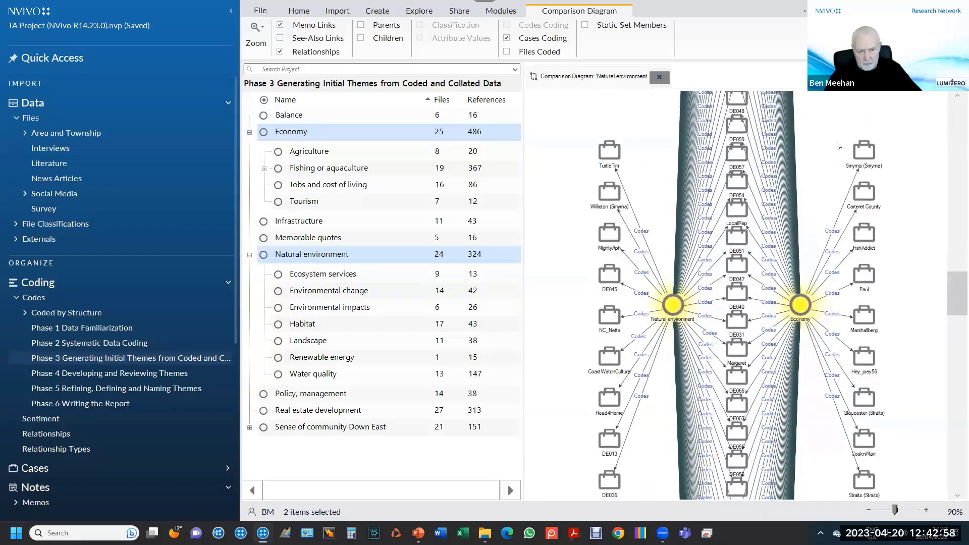
pyautogui.moveTo(836, 142)
pyautogui.mouseDown()
pyautogui.moveTo(853, 478)
pyautogui.moveTo(891, 499)
pyautogui.mouseUp()
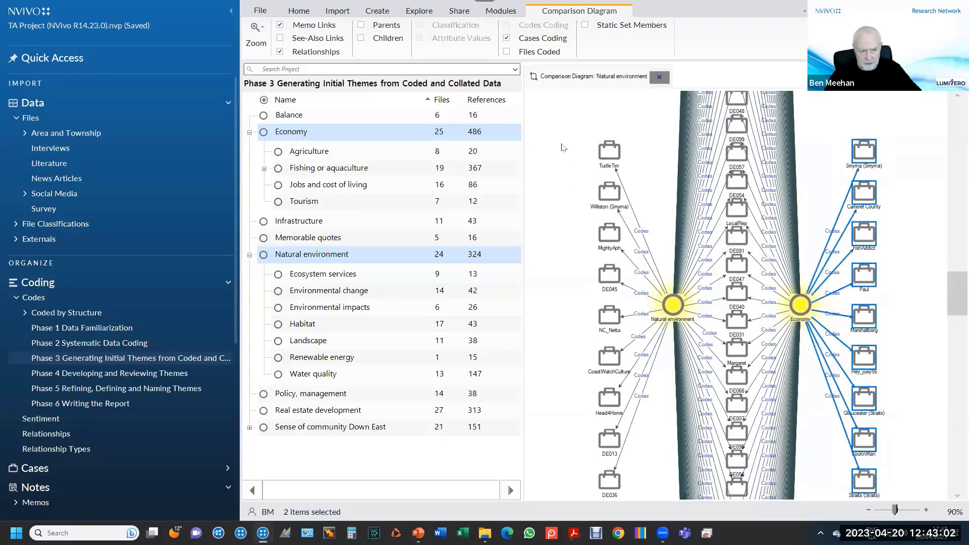
pyautogui.moveTo(562, 145); pyautogui.dragTo(641, 511)
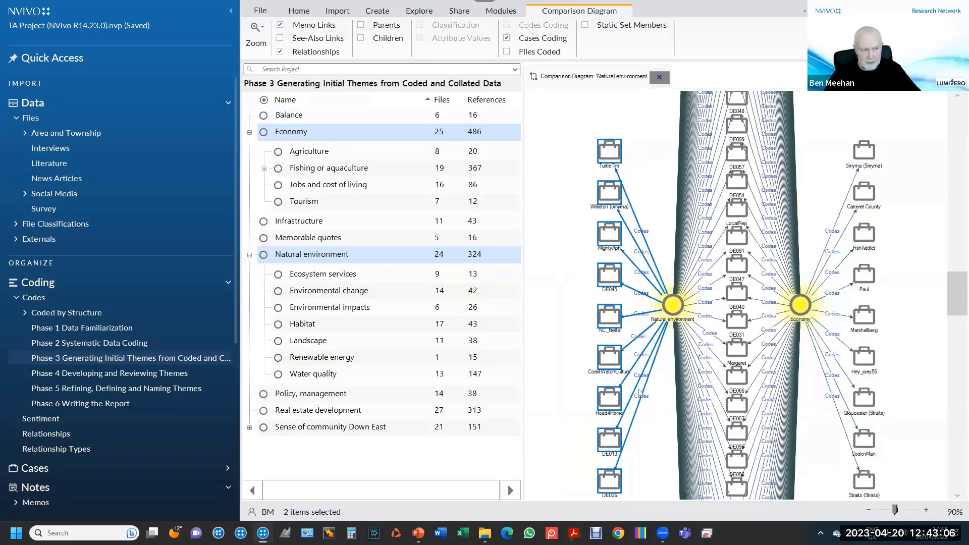
# Create a cluster analysis of the seven child codes of Natural environment, from Ecosystem services to Water quality.
pyautogui.click(308, 276)
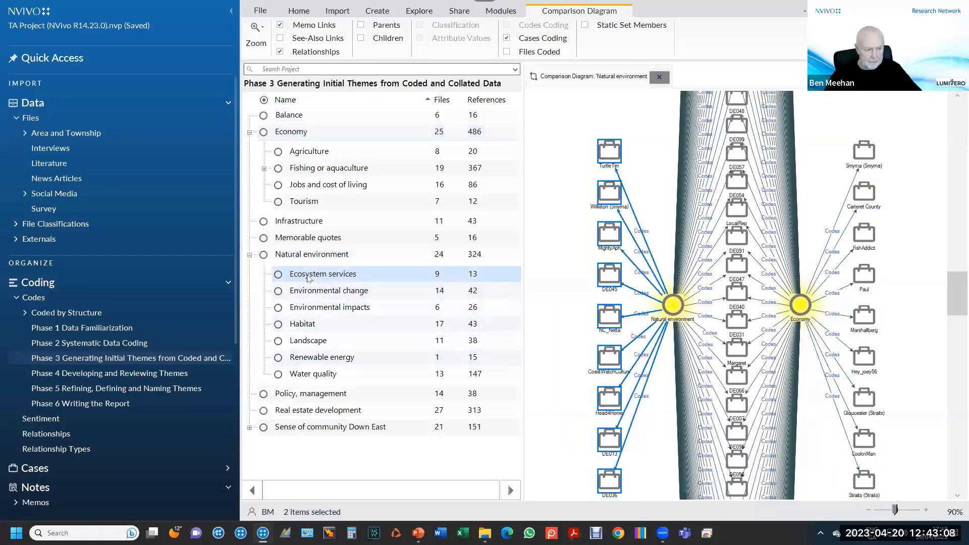
pyautogui.keyDown('shift'); pyautogui.click(326, 376); pyautogui.keyUp('shift')
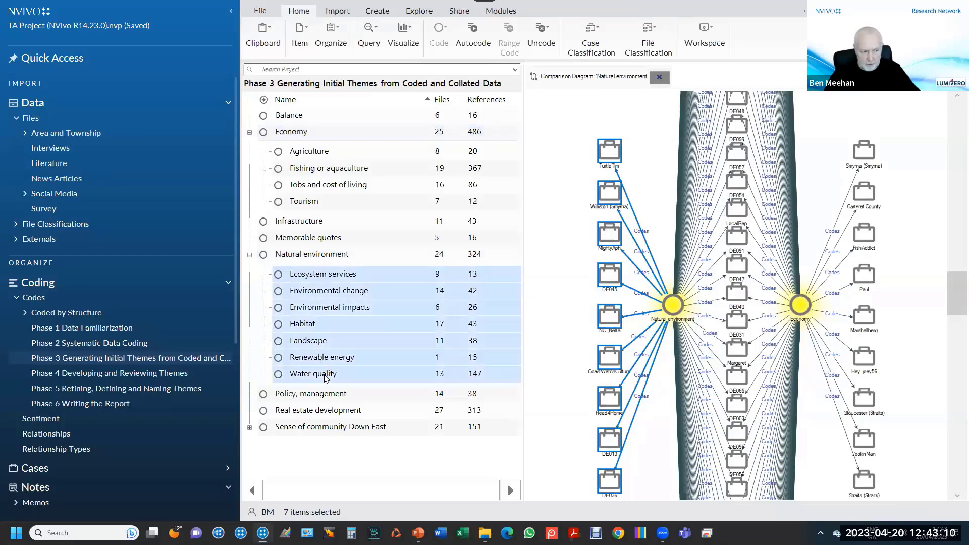
pyautogui.rightClick(360, 318)
pyautogui.moveTo(410, 454)
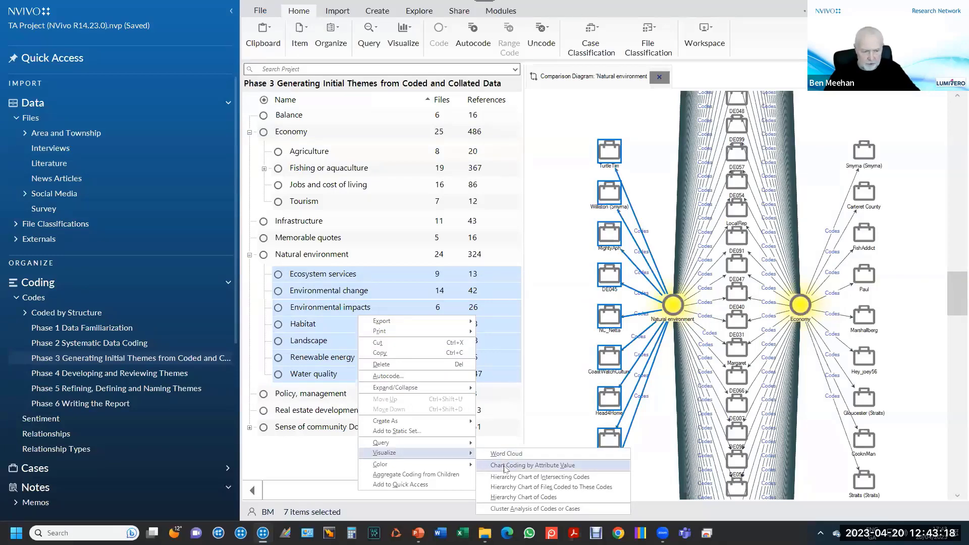
pyautogui.click(525, 509)
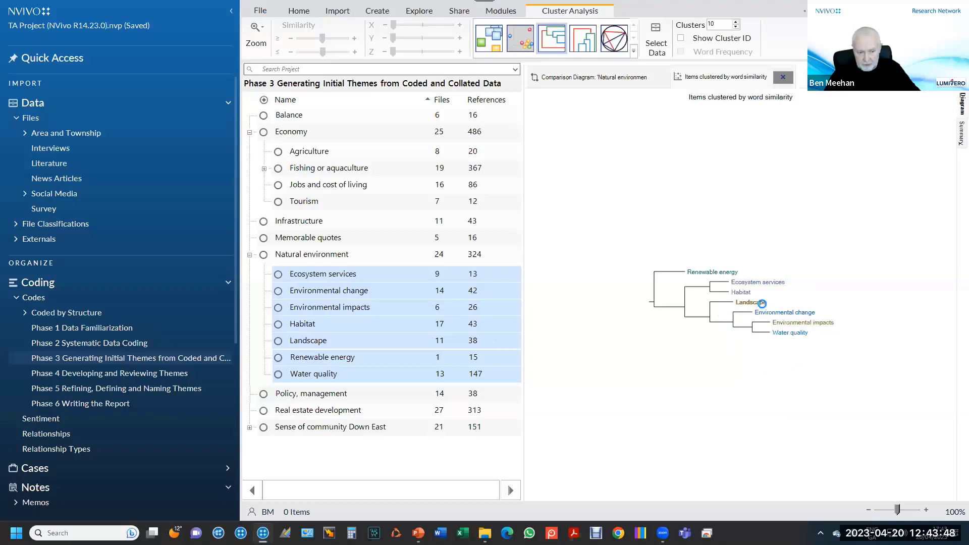
# Open Ecosystem services from the cluster diagram, look through its coded references and return to the diagram.
pyautogui.click(802, 313)
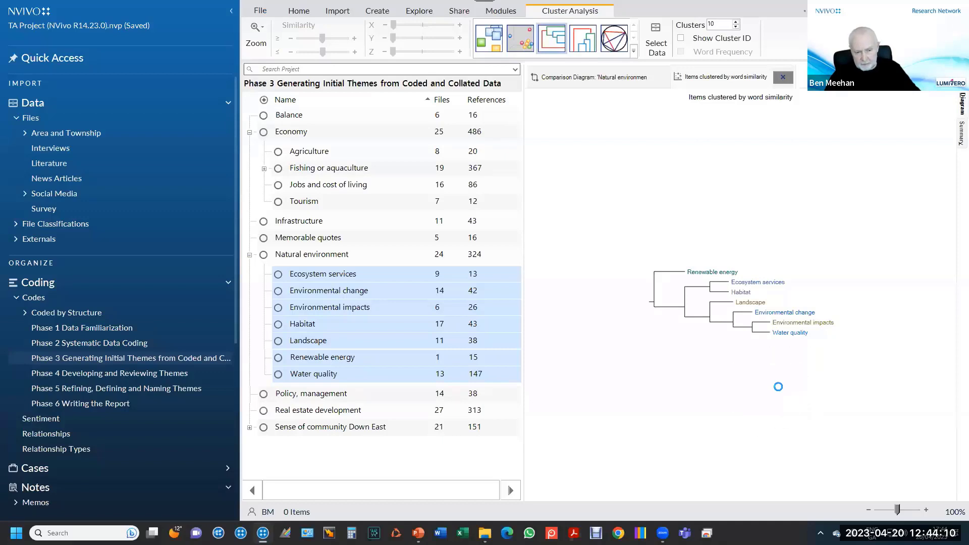
pyautogui.click(761, 285)
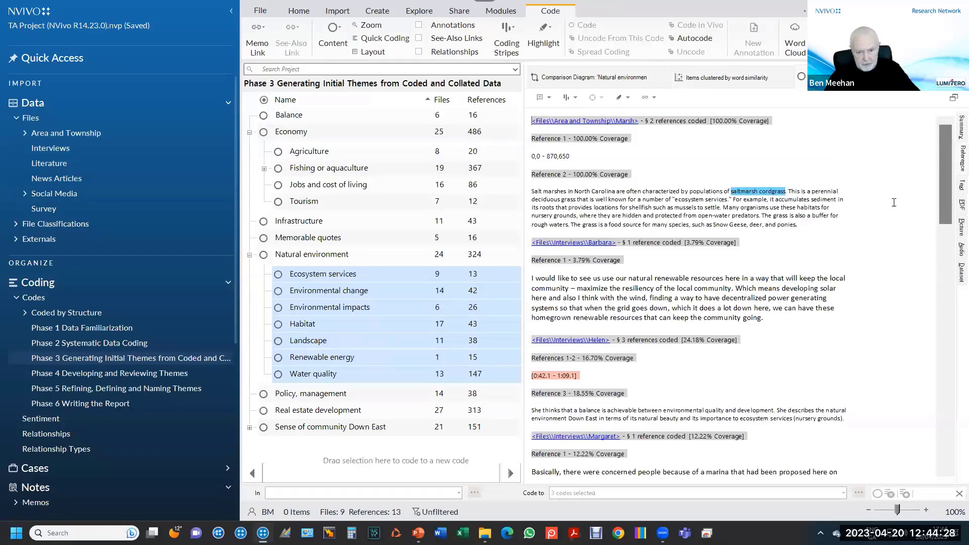
pyautogui.scroll(-4, 738, 271)
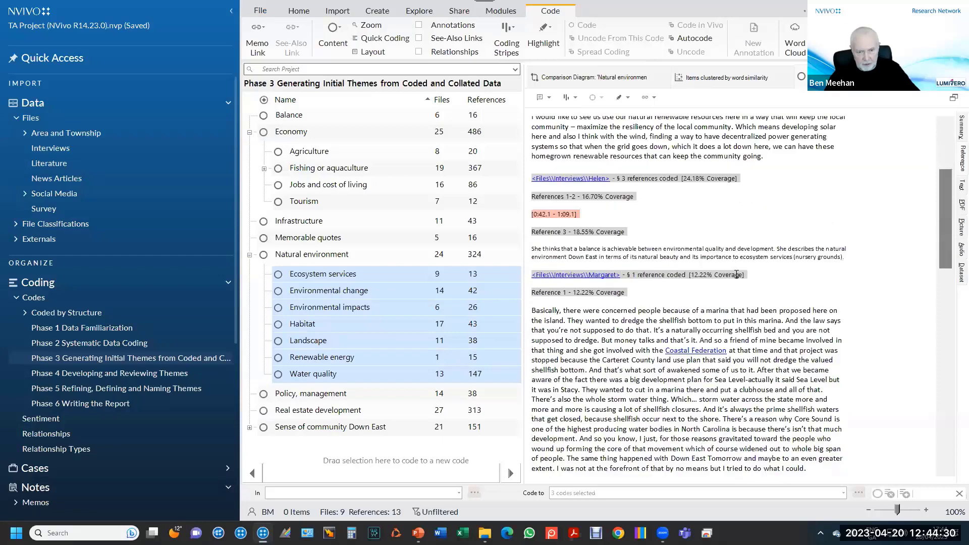
pyautogui.scroll(4, 737, 274)
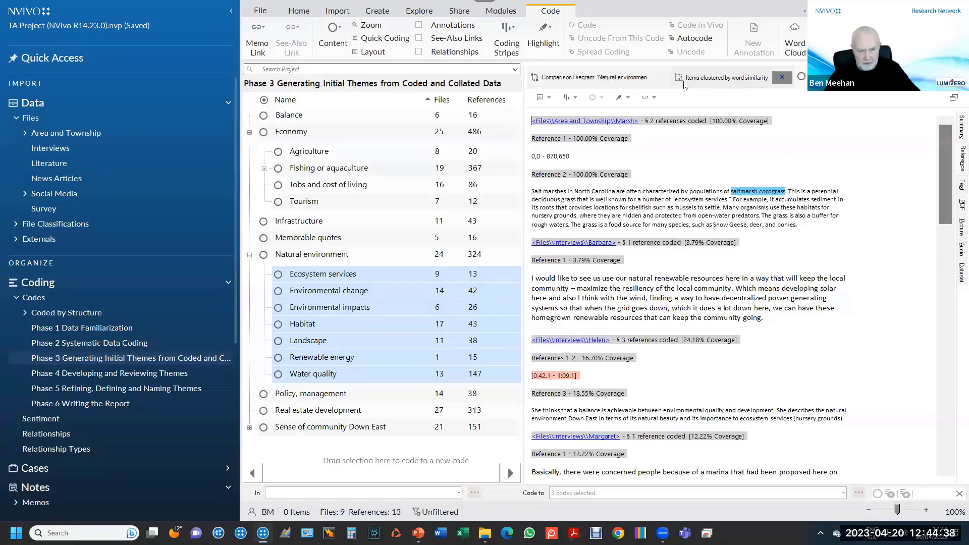
pyautogui.click(722, 77)
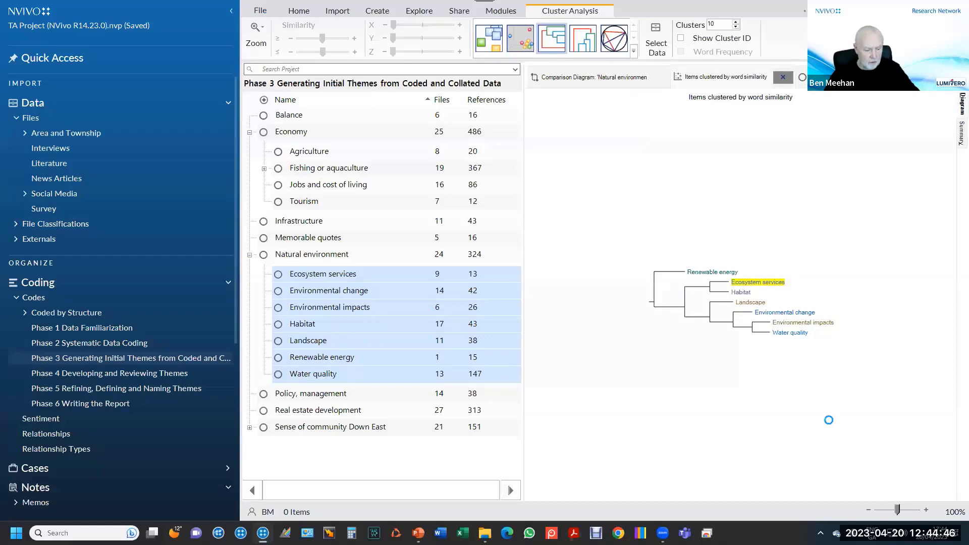
# Check the Phase 4 slide in the presentation, and open the saved crosstab Phase 4 based on Community from NVivo's query results.
pyautogui.hotkey('alt', 'Tab')
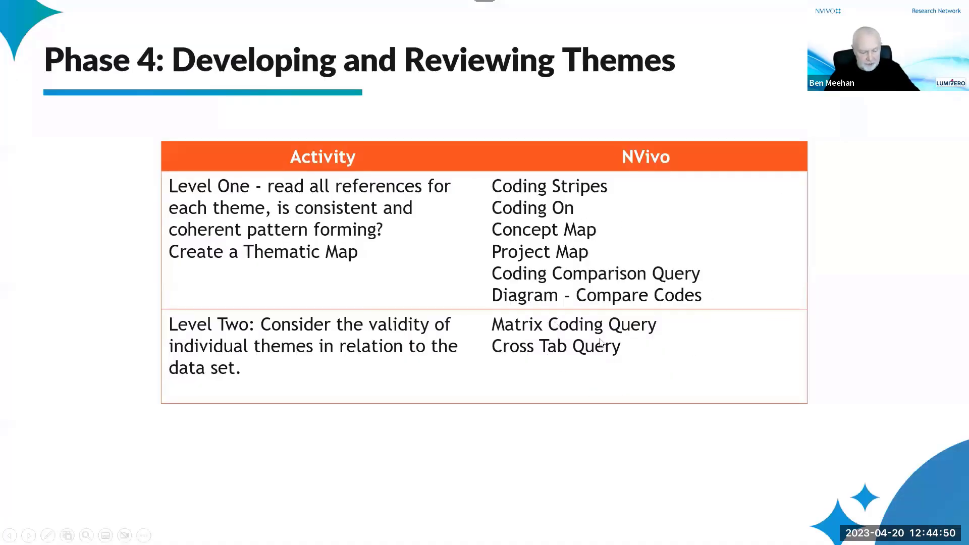
pyautogui.hotkey('alt', 'Tab')
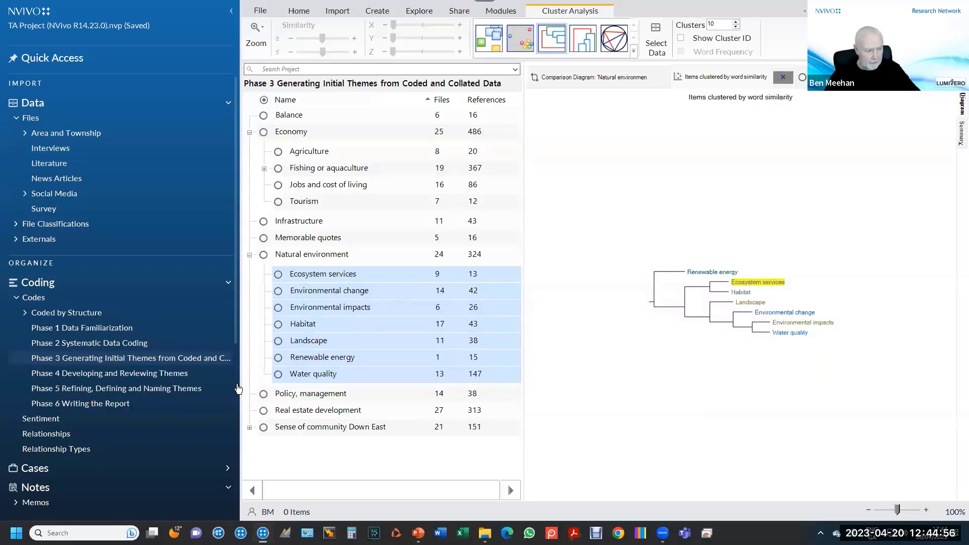
pyautogui.scroll(-2, 152, 419)
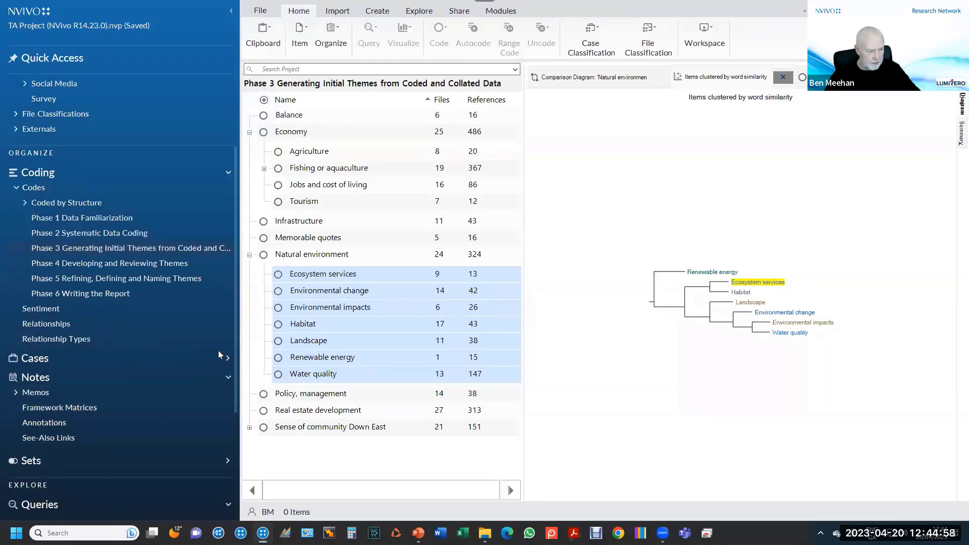
pyautogui.scroll(-1, 235, 361)
pyautogui.scroll(-3, 234, 361)
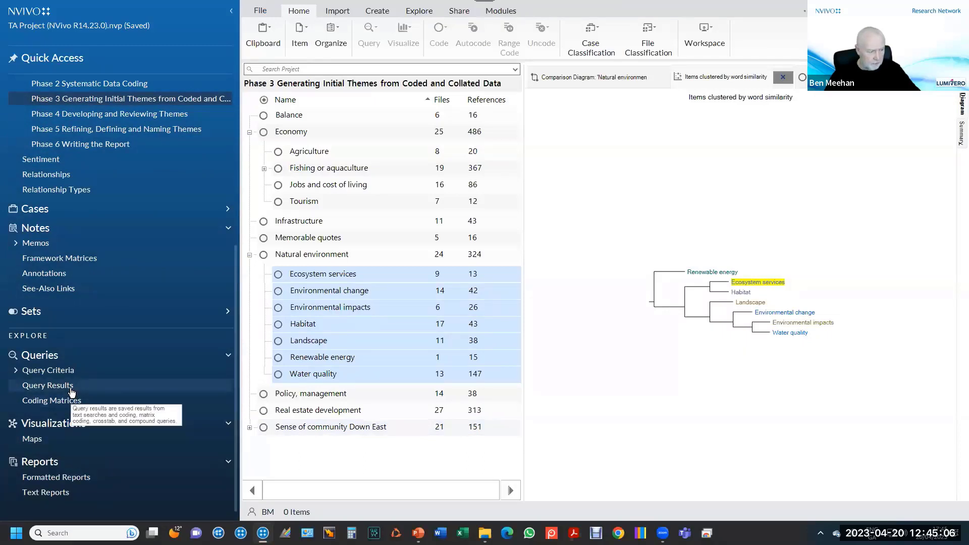
pyautogui.click(71, 388)
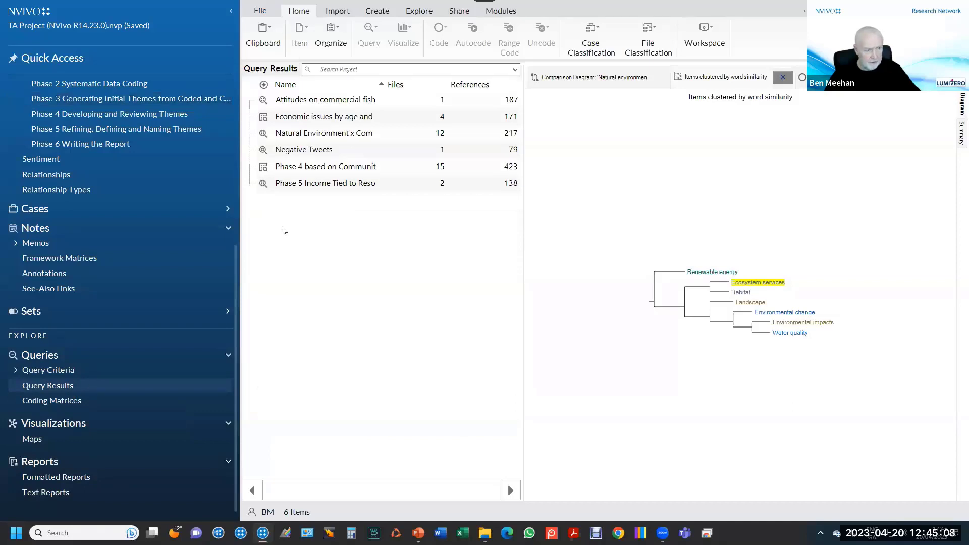
pyautogui.click(319, 134)
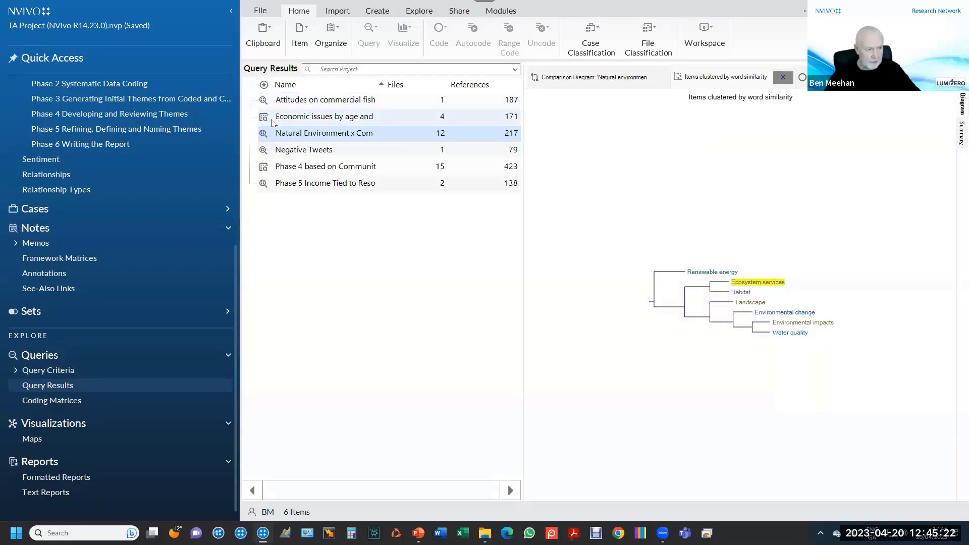
pyautogui.click(316, 118)
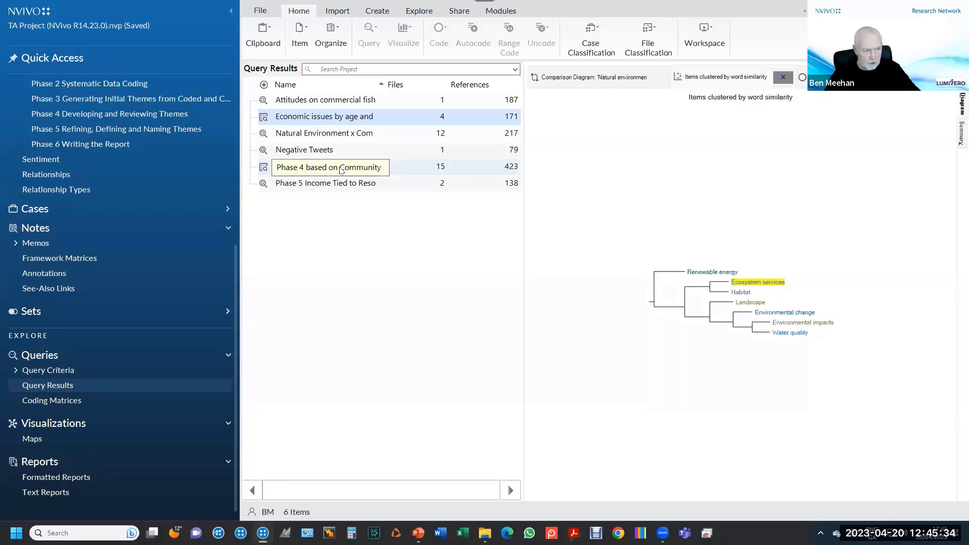
pyautogui.click(278, 171)
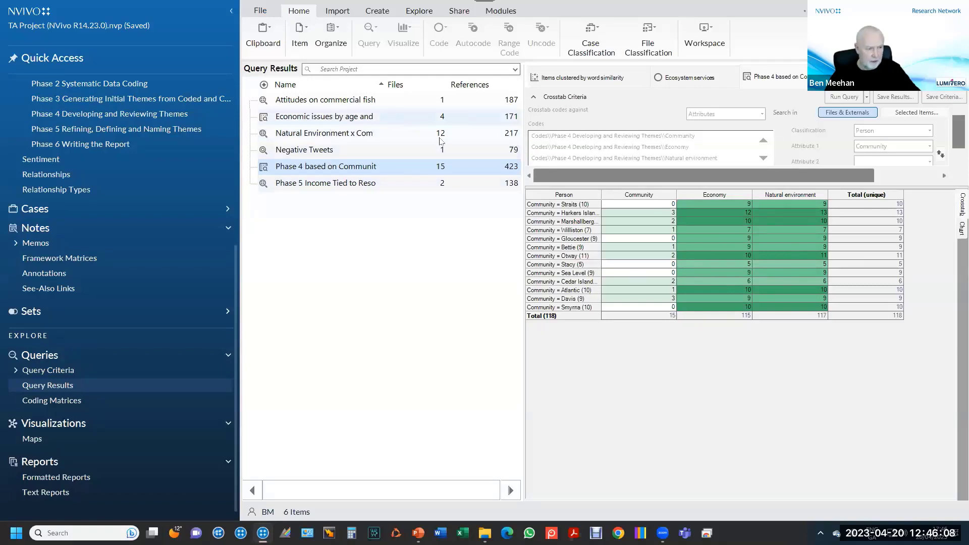
# Open the commercial fishing attitudes by community matrix, examine the Atlantic row and Marshallberg's Positive cell, and check the Phase 4 slide.
pyautogui.click(348, 104)
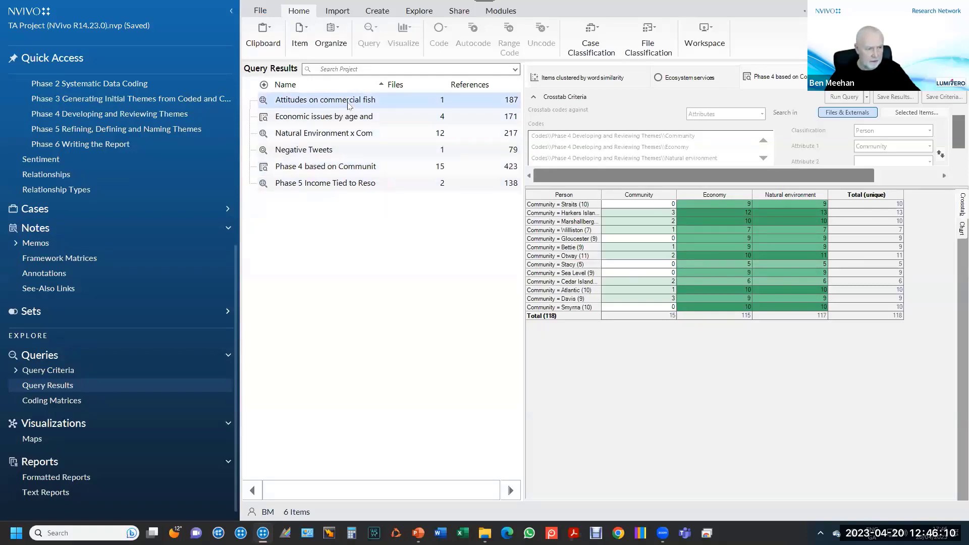
pyautogui.doubleClick(348, 101)
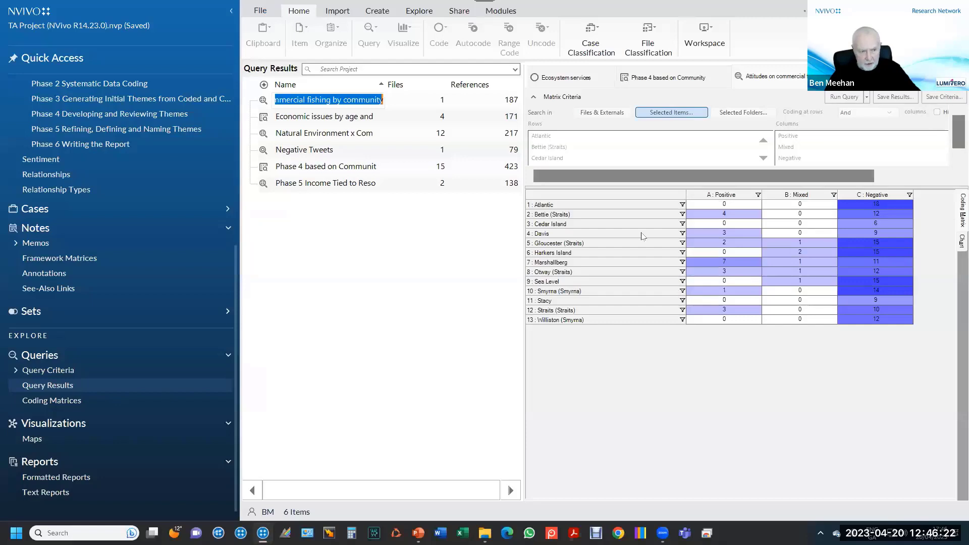
pyautogui.click(600, 209)
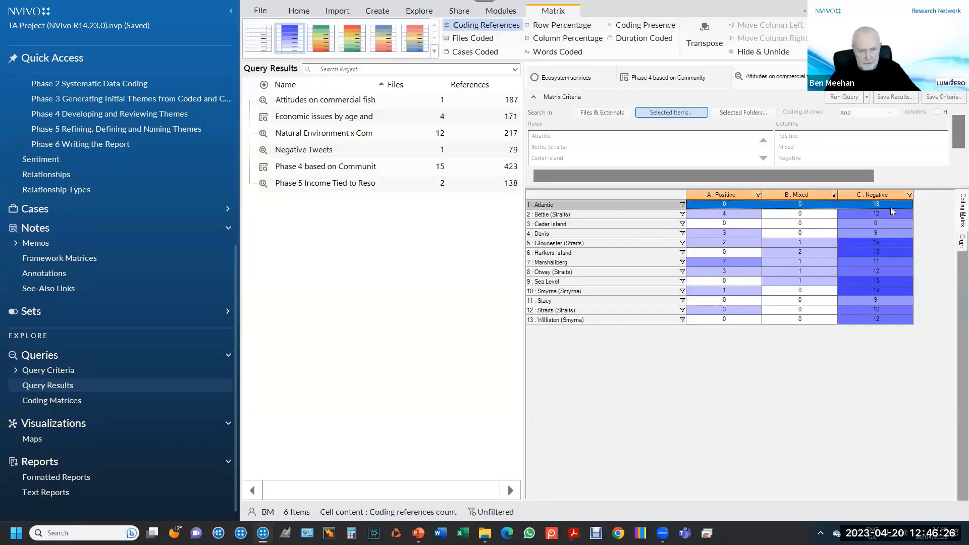
pyautogui.click(739, 262)
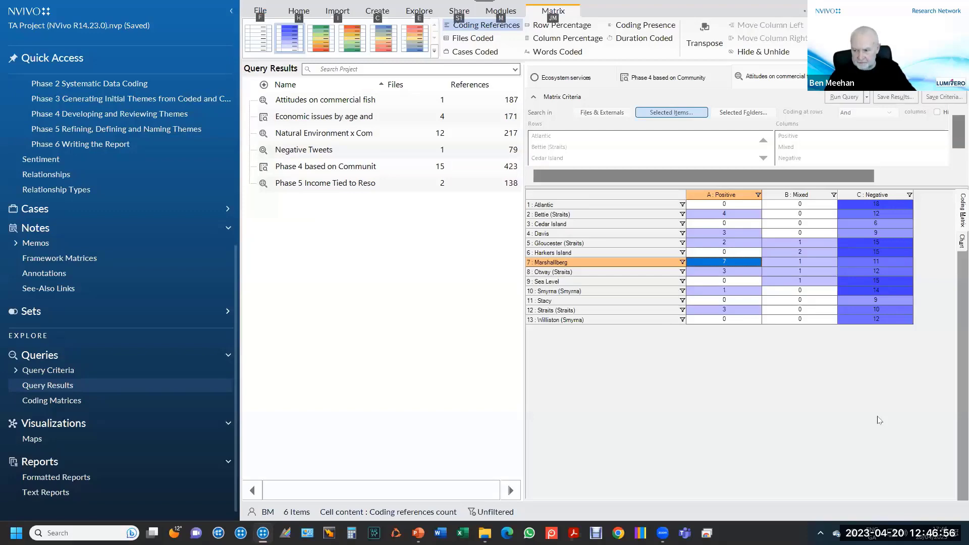
pyautogui.hotkey('alt', 'Tab')
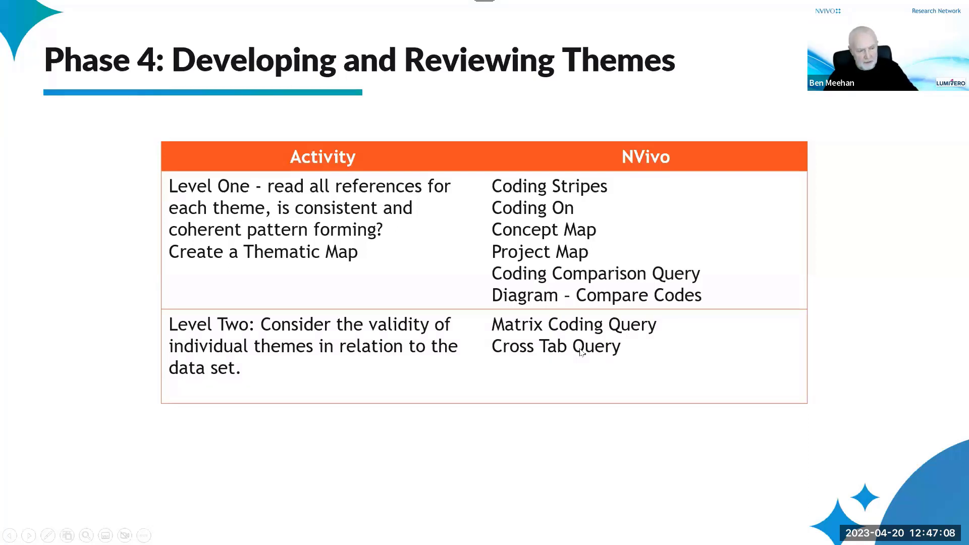
pyautogui.hotkey('alt', 'Tab')
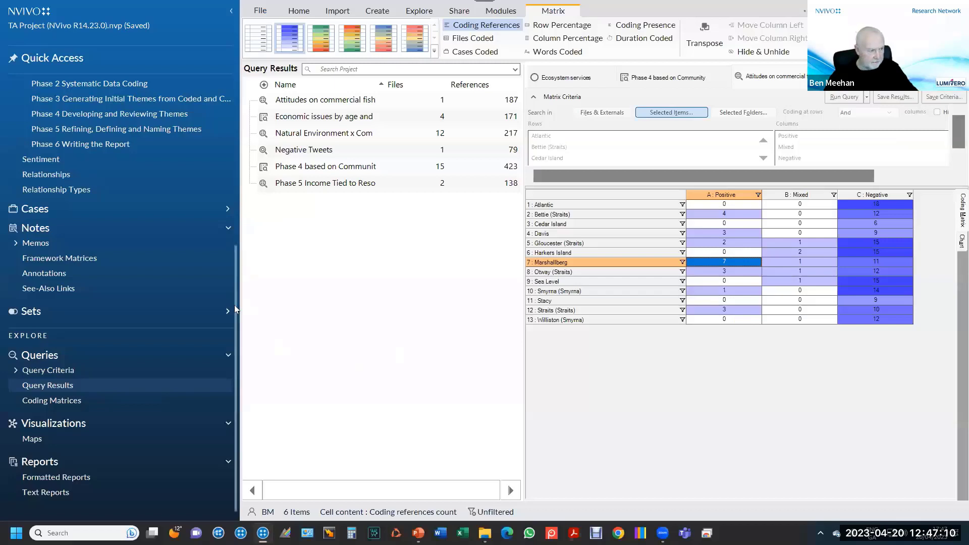
# Compare the codes listed in the Phase 1, Phase 3, Phase 4 and Phase 5 code folders.
pyautogui.scroll(1, 193, 252)
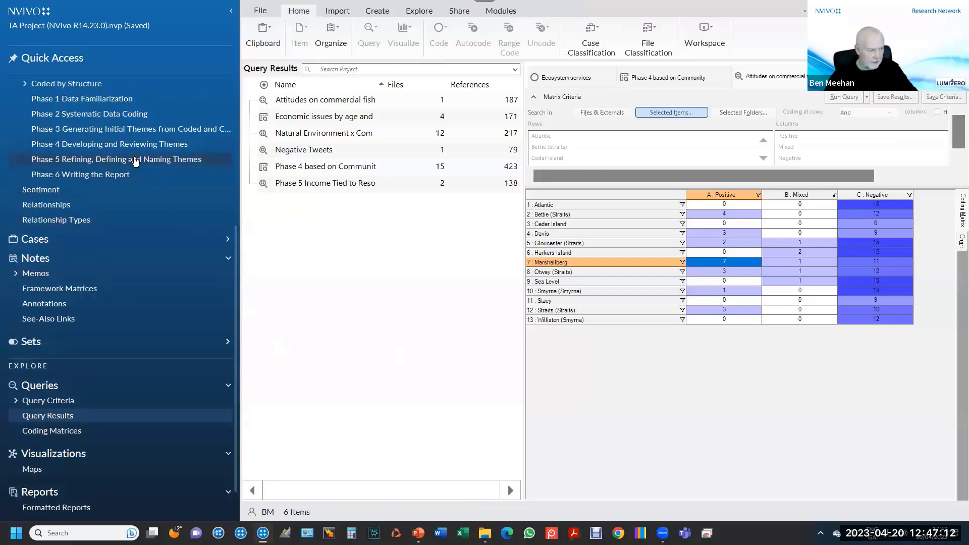
pyautogui.click(136, 160)
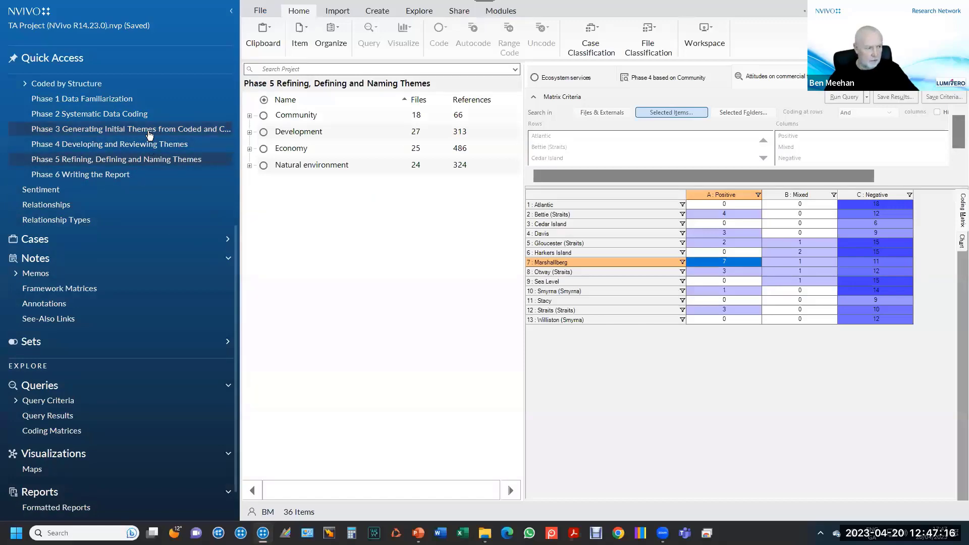
pyautogui.click(126, 99)
pyautogui.click(126, 114)
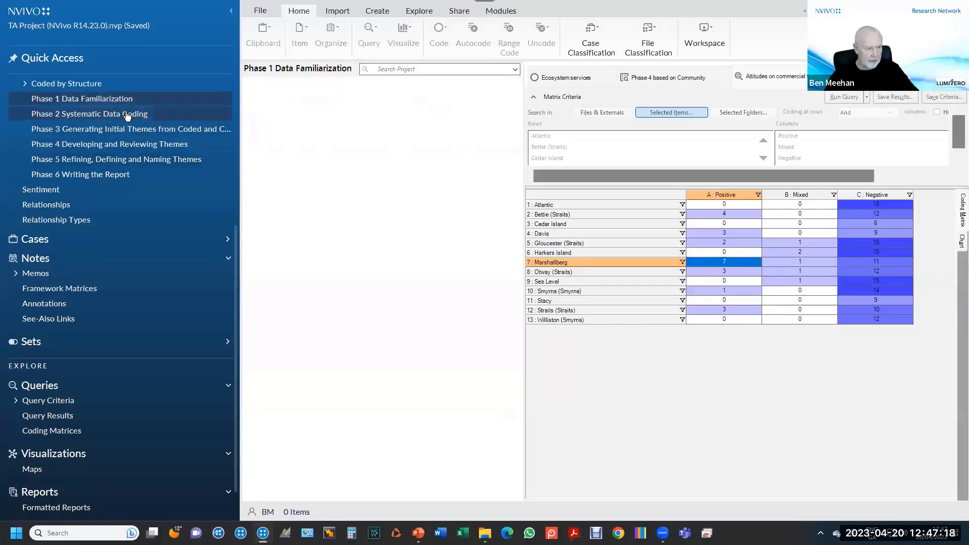
pyautogui.click(131, 130)
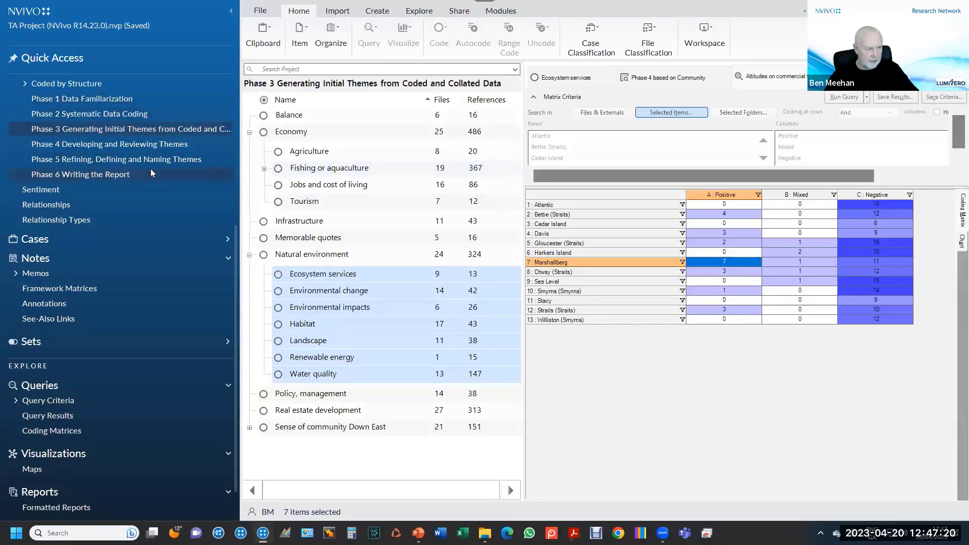
pyautogui.click(145, 146)
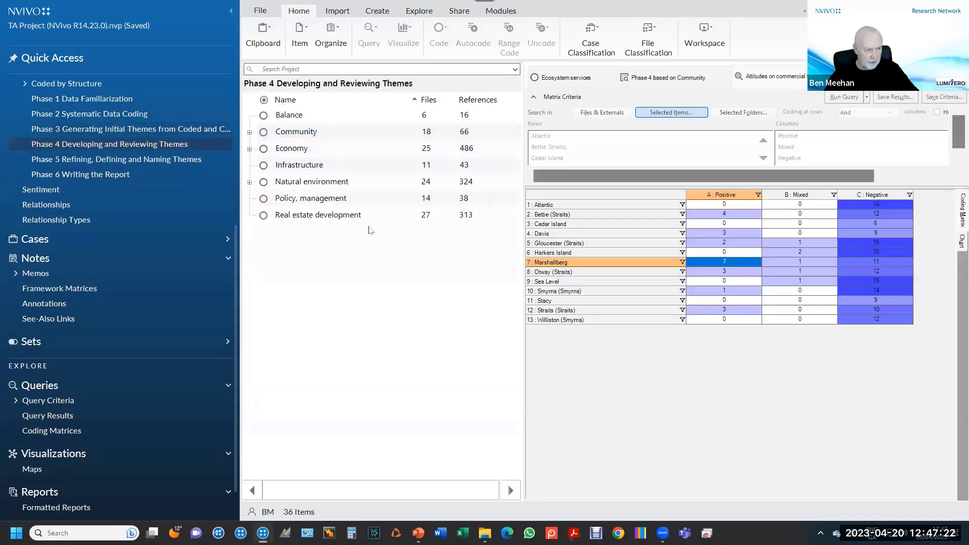
pyautogui.click(169, 161)
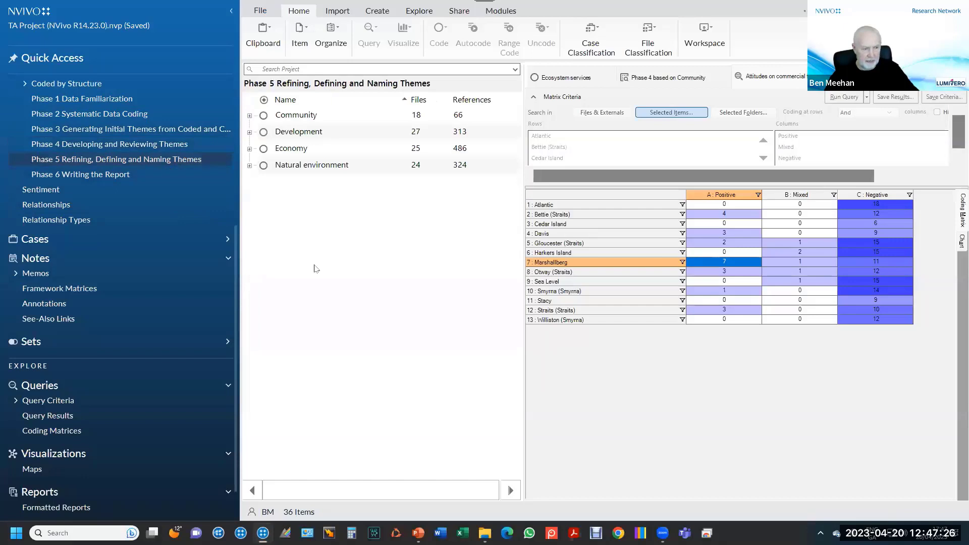
# Show the Phase 4 codes and select all of them, from Balance to Real estate development.
pyautogui.click(196, 148)
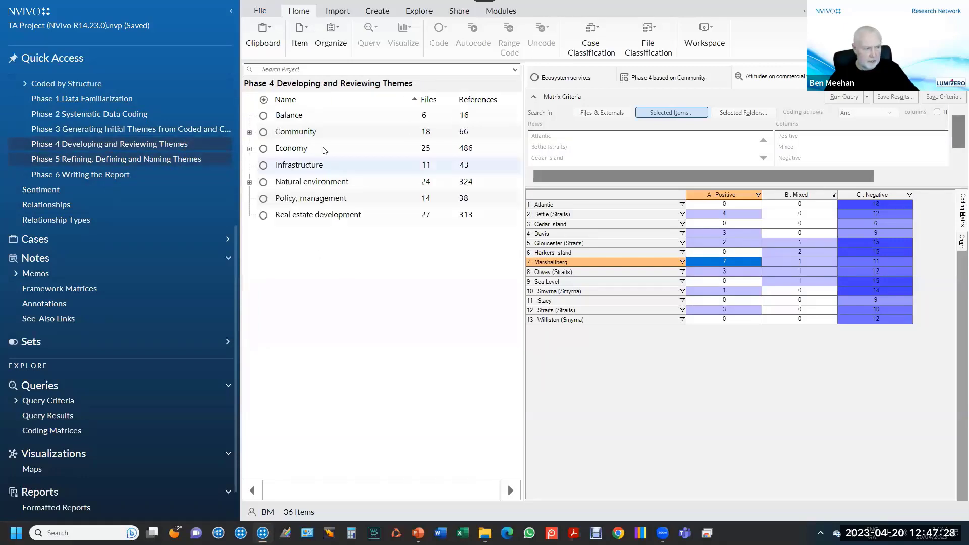
pyautogui.click(300, 119)
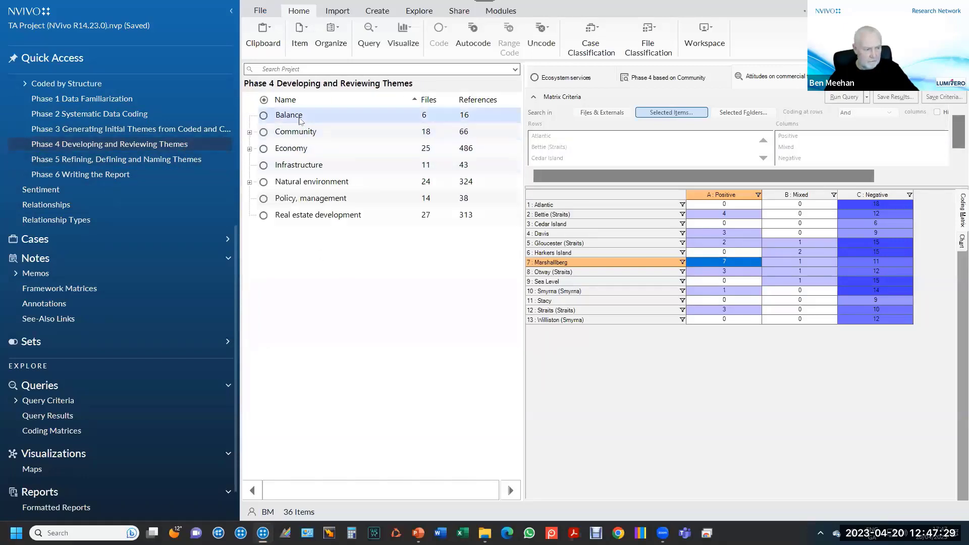
pyautogui.keyDown('shift'); pyautogui.click(319, 216); pyautogui.keyUp('shift')
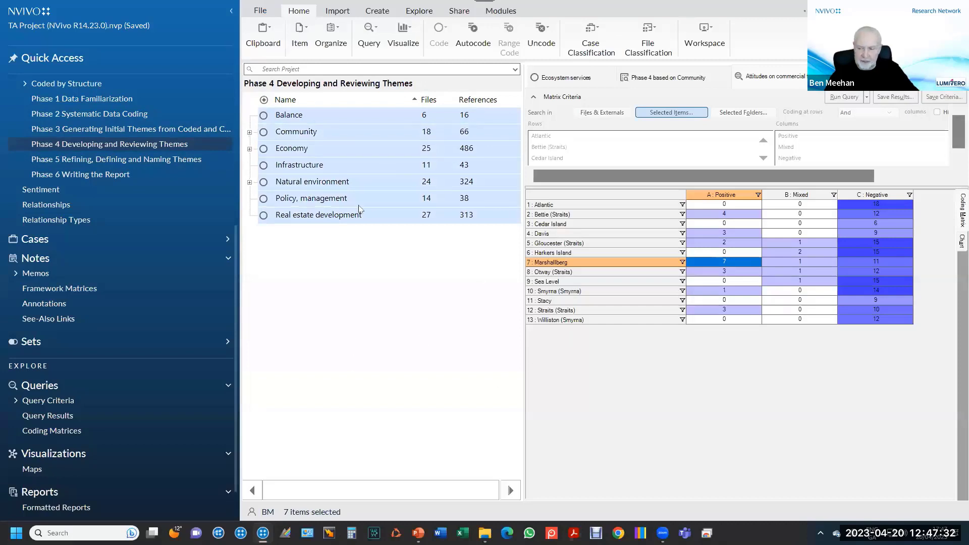
# Show the Phase 5 themes and expand Community, Development, Economy and Natural environment to view their subcodes.
pyautogui.click(177, 159)
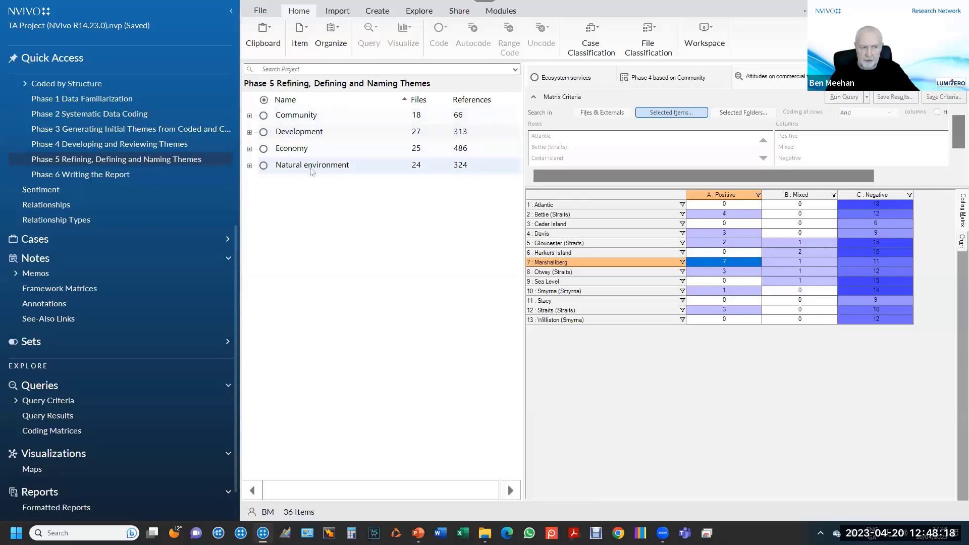
pyautogui.click(249, 116)
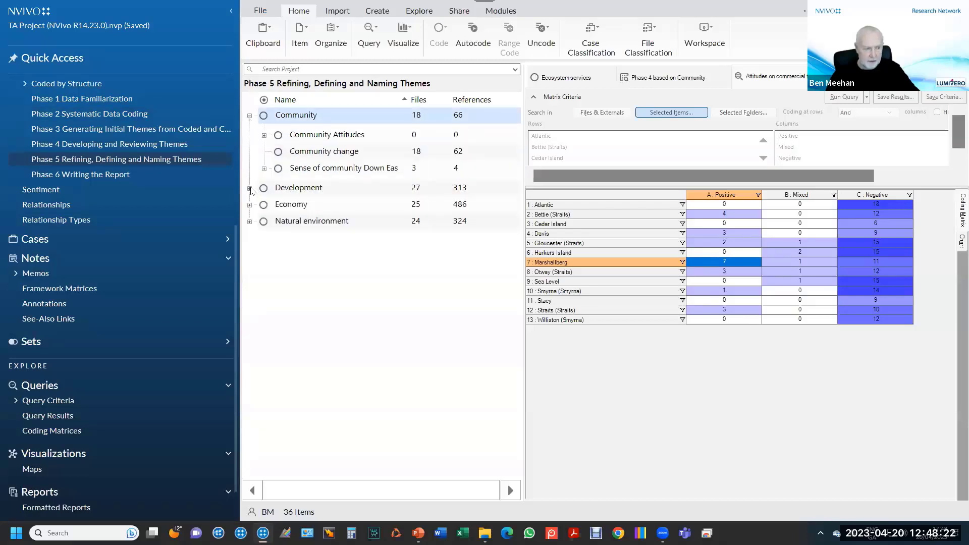
pyautogui.click(249, 190)
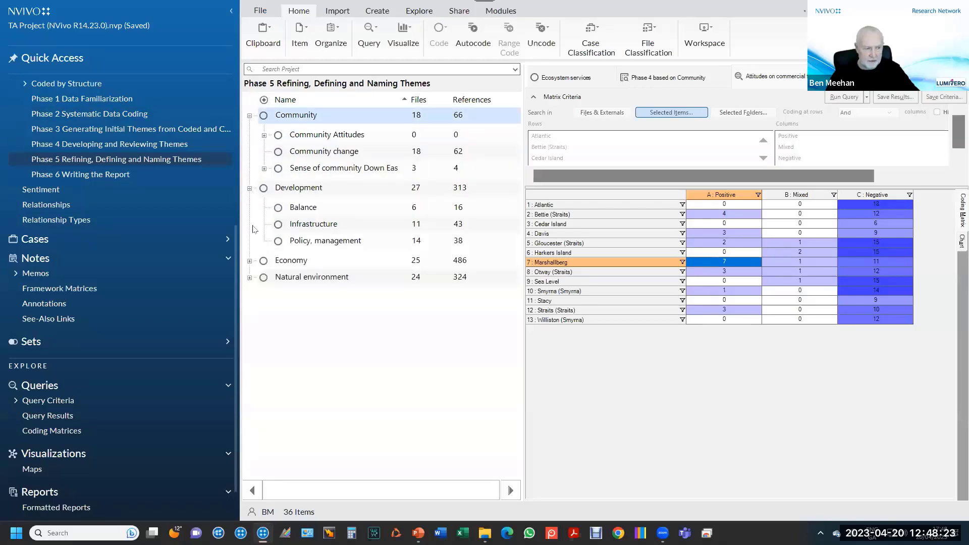
pyautogui.click(250, 261)
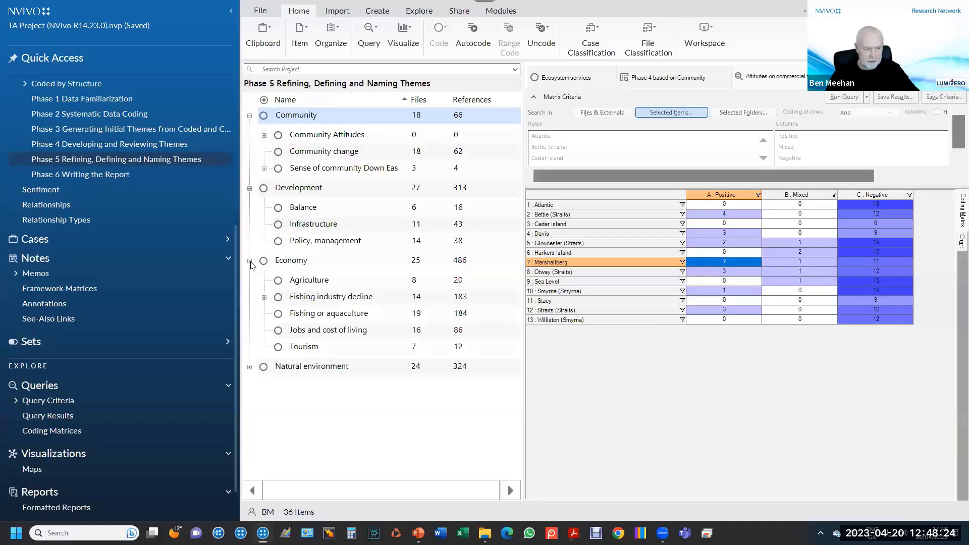
pyautogui.click(249, 367)
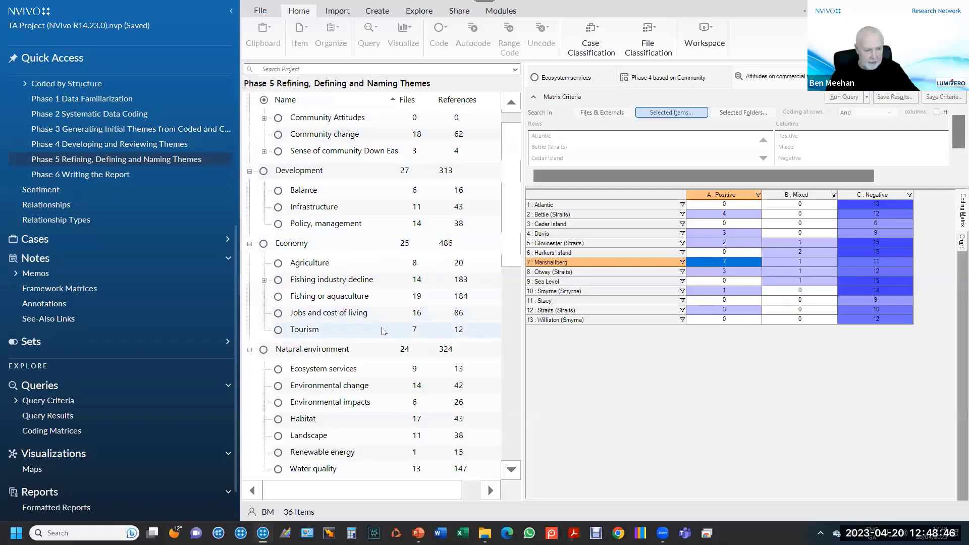
pyautogui.press('alt')
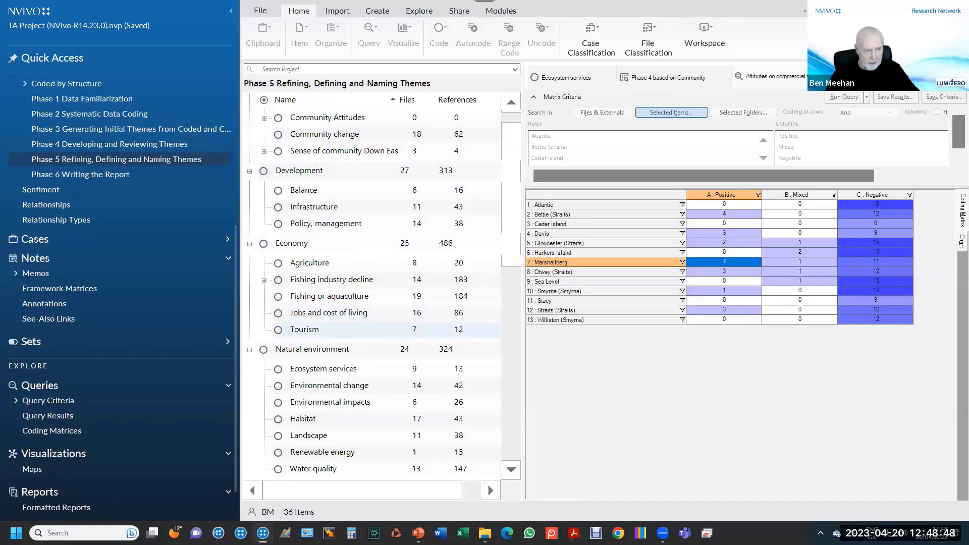
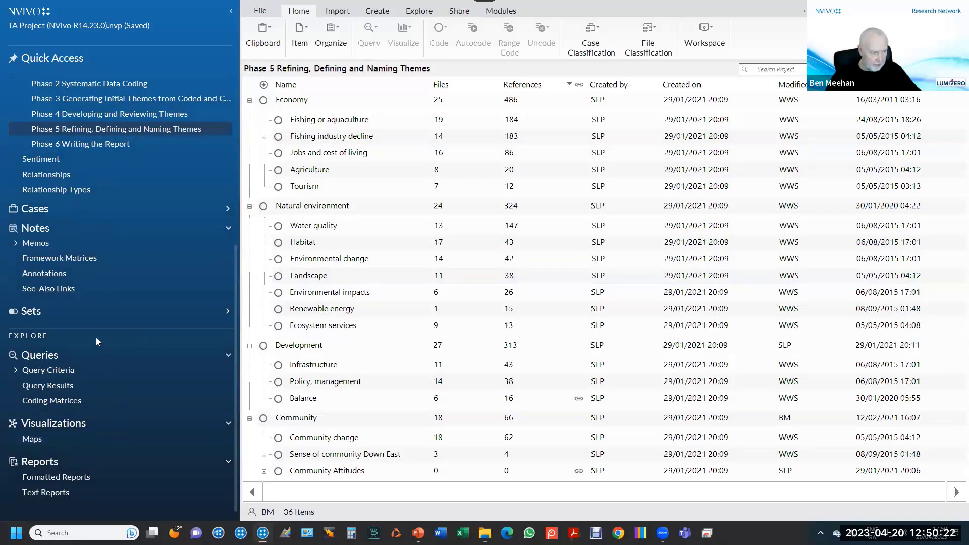
# Open the Natural Environment framework matrix and enlarge its viewing area beside the item list.
pyautogui.click(81, 259)
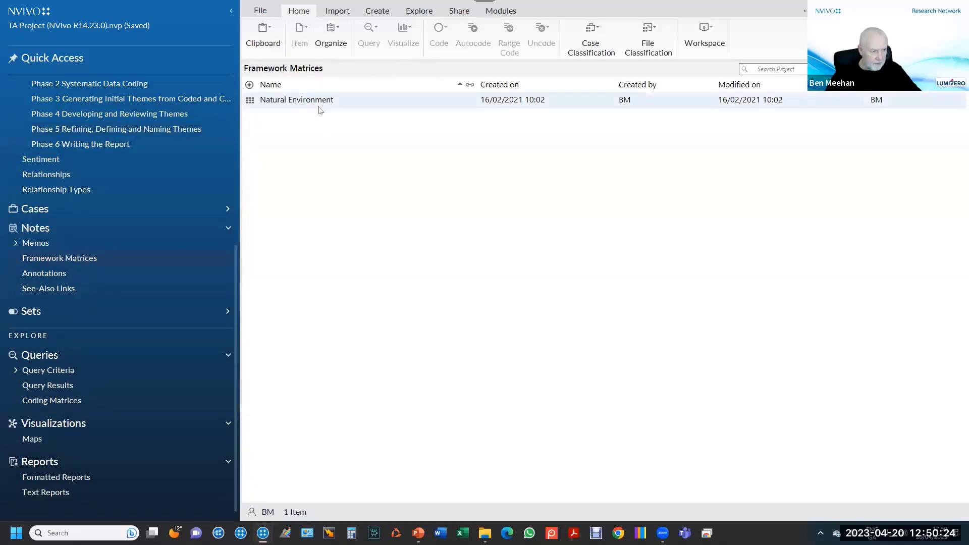
pyautogui.click(289, 101)
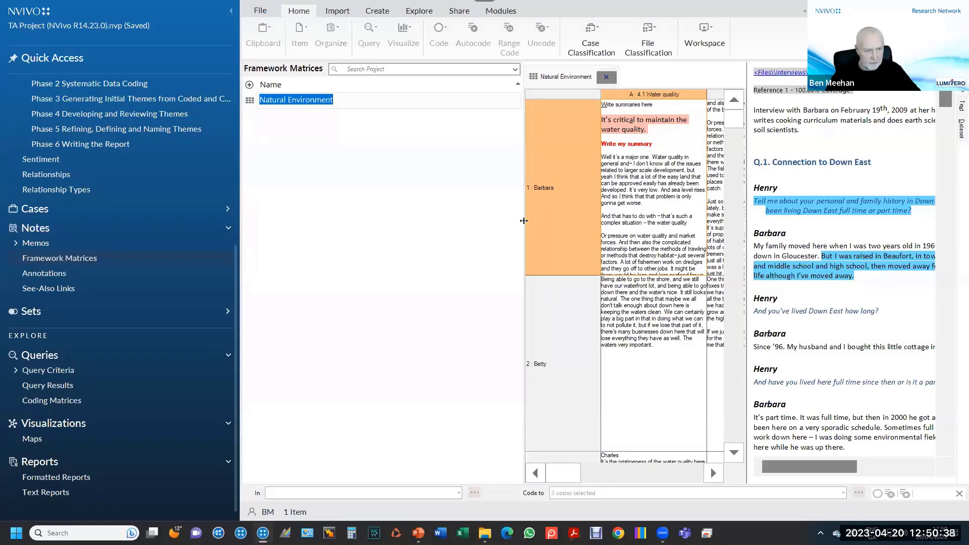
pyautogui.moveTo(508, 215); pyautogui.dragTo(312, 216)
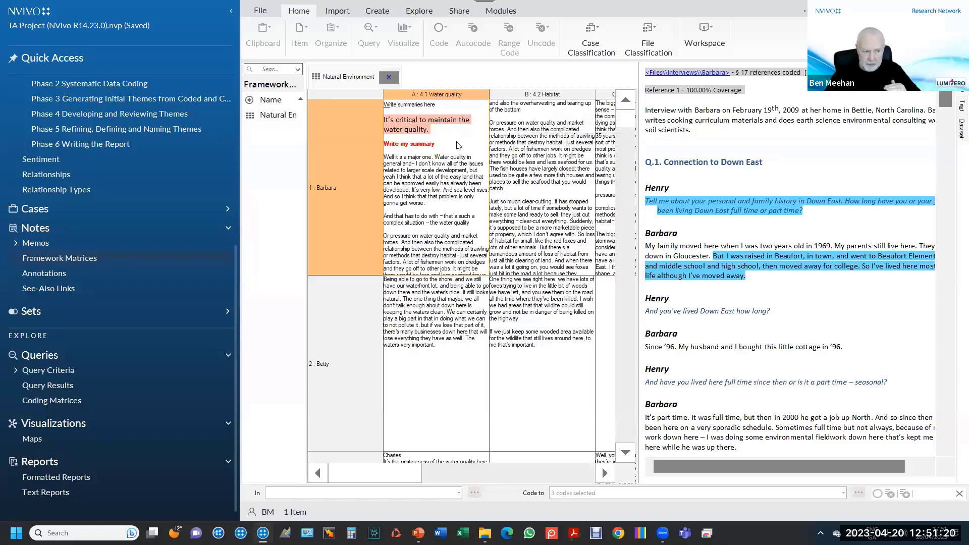
# Place the cursor after "Write my summary" in the first row's Water quality cell and set the associated view to Cell Coding.
pyautogui.click(458, 141)
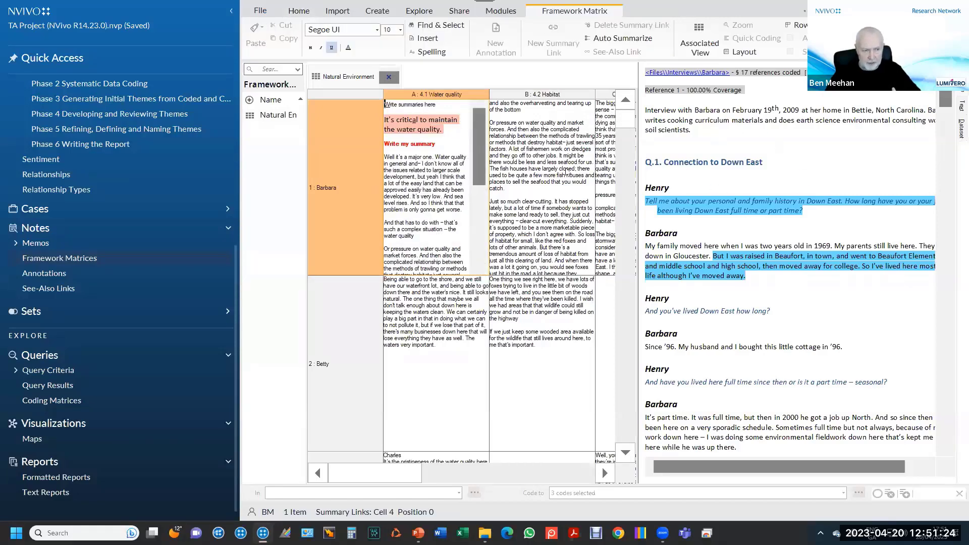
pyautogui.click(446, 143)
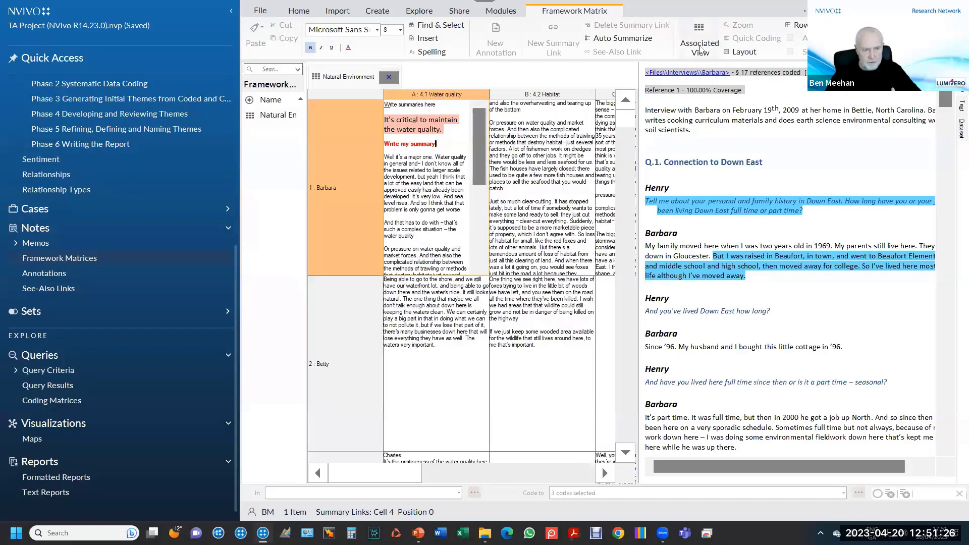
pyautogui.click(700, 43)
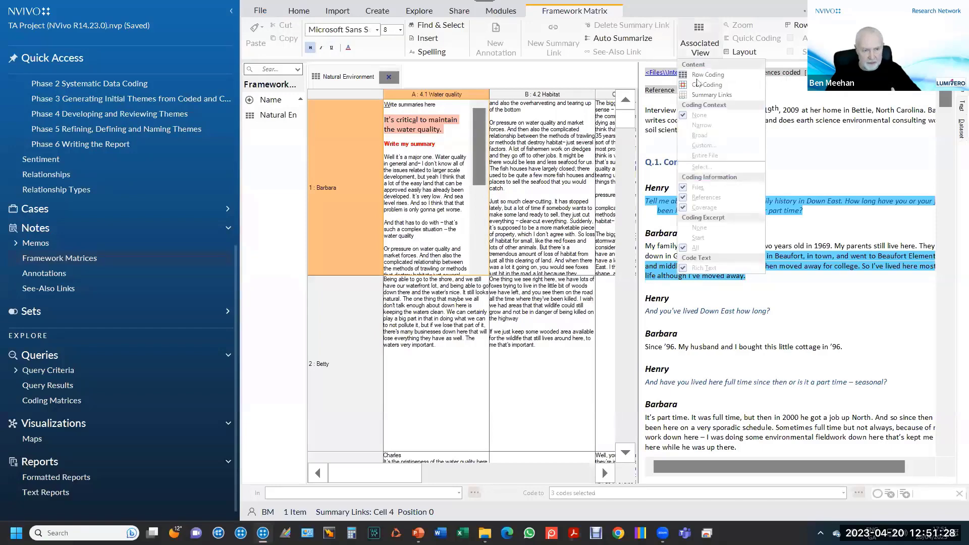
pyautogui.click(706, 85)
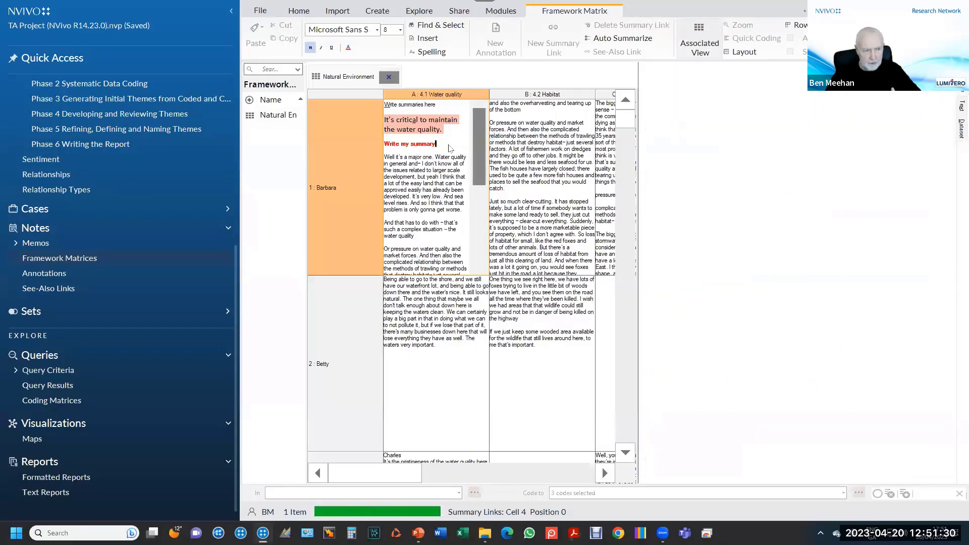
pyautogui.click(459, 145)
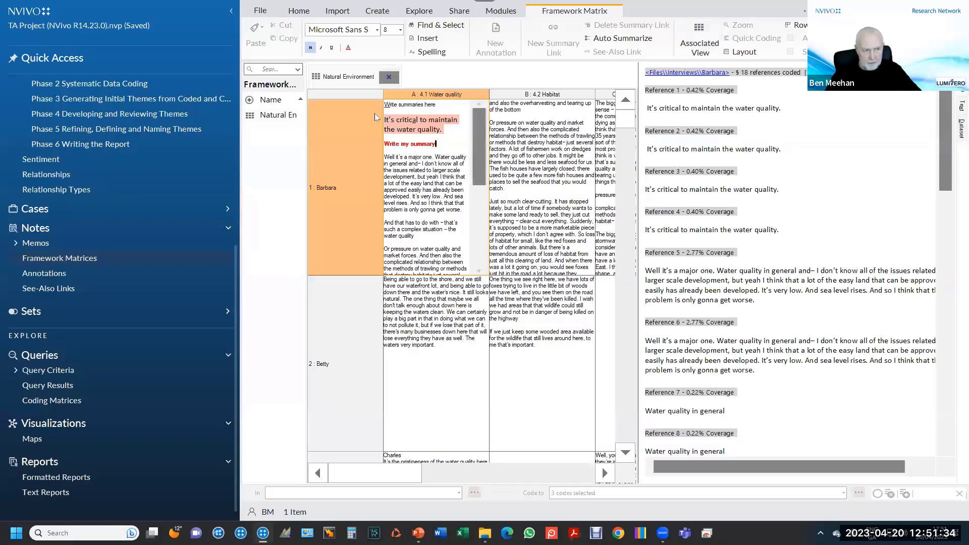
# Review the cell's coded references and follow the summary link on "It's critical to maintain the water quality." to its source passages.
pyautogui.click(829, 230)
pyautogui.scroll(-20, 829, 231)
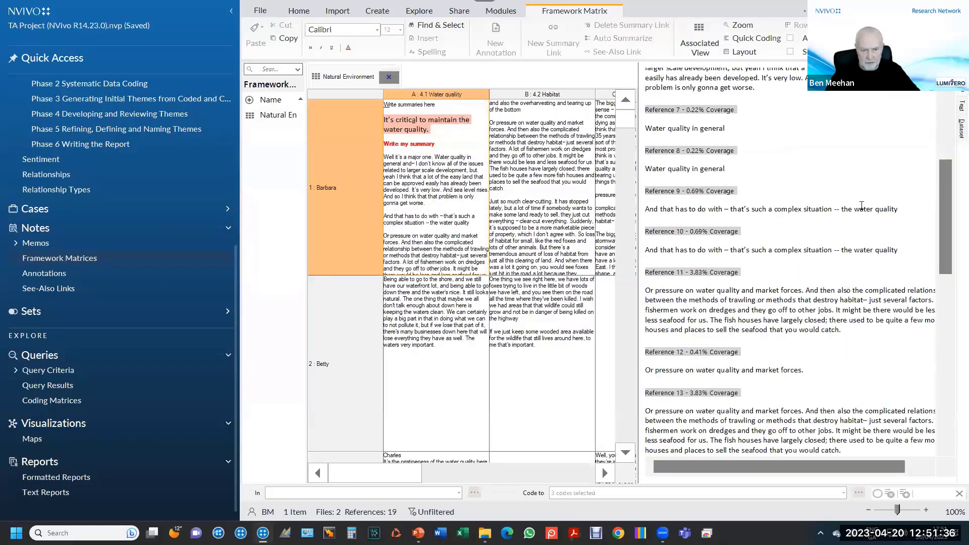
pyautogui.scroll(-1, 951, 315)
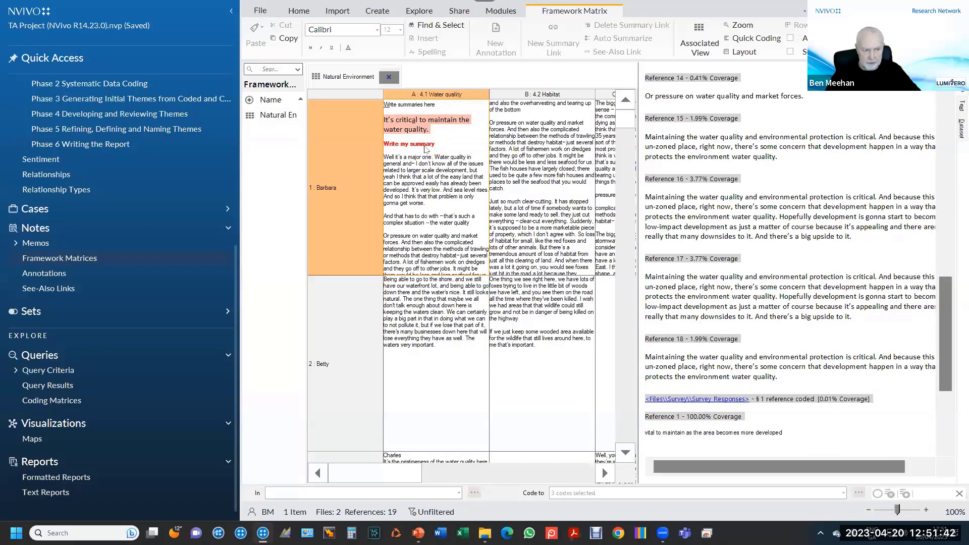
pyautogui.click(424, 147)
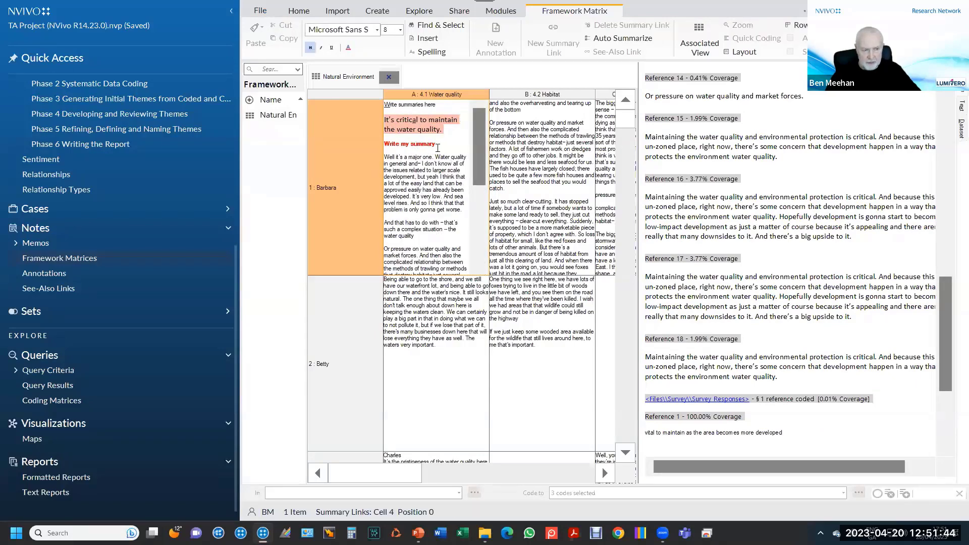
pyautogui.click(425, 126)
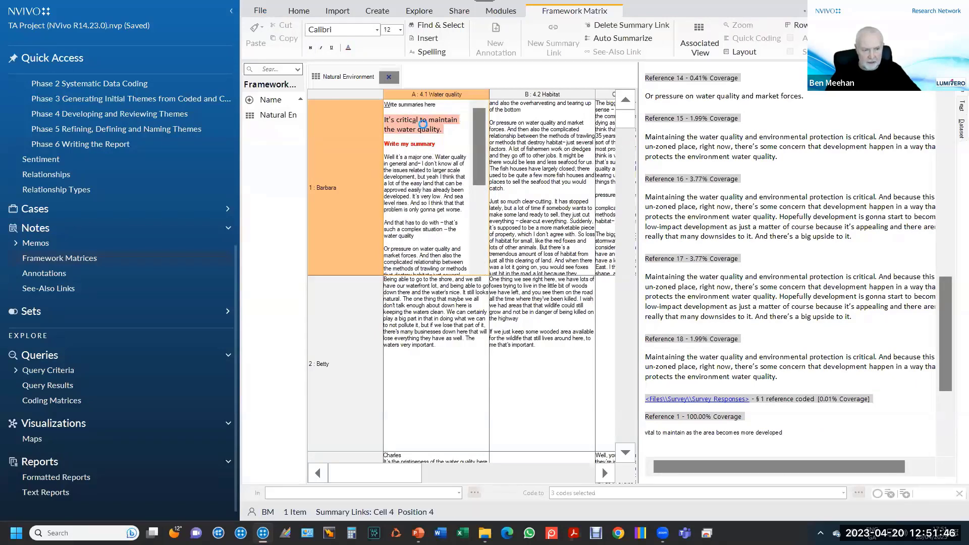
pyautogui.doubleClick(428, 129)
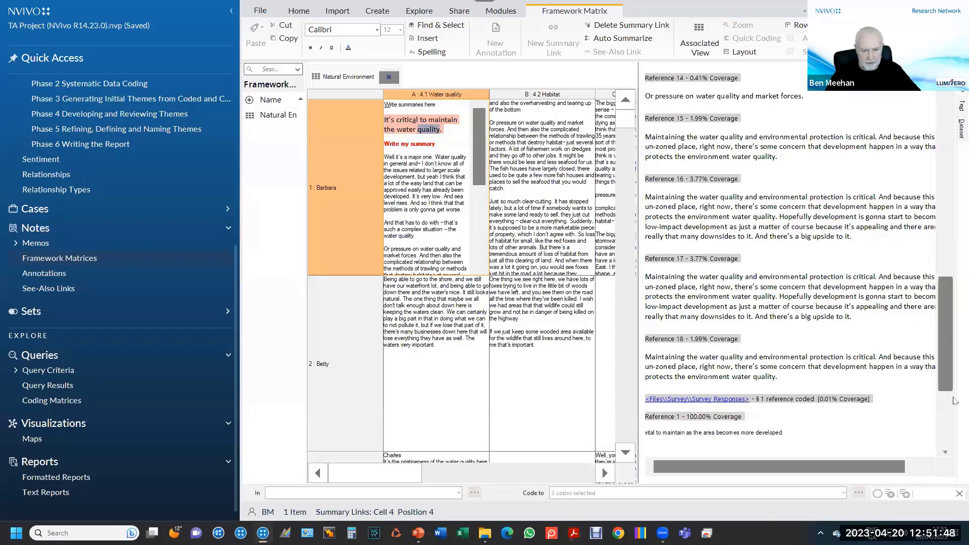
pyautogui.moveTo(952, 388); pyautogui.dragTo(944, 122)
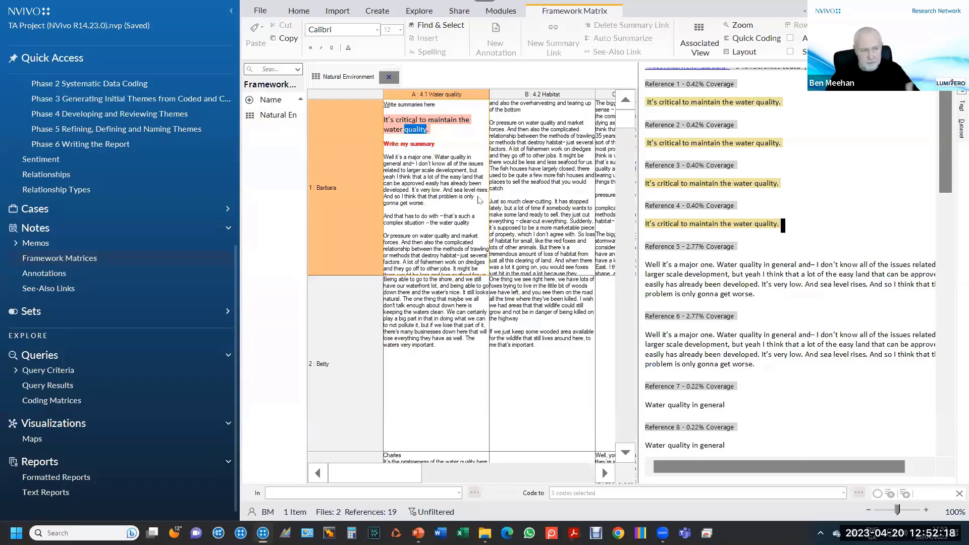
# Close the Natural Environment matrix and check the Phase 6 slide in the presentation before returning to NVivo.
pyautogui.click(390, 79)
pyautogui.hotkey('alt', 'Tab')
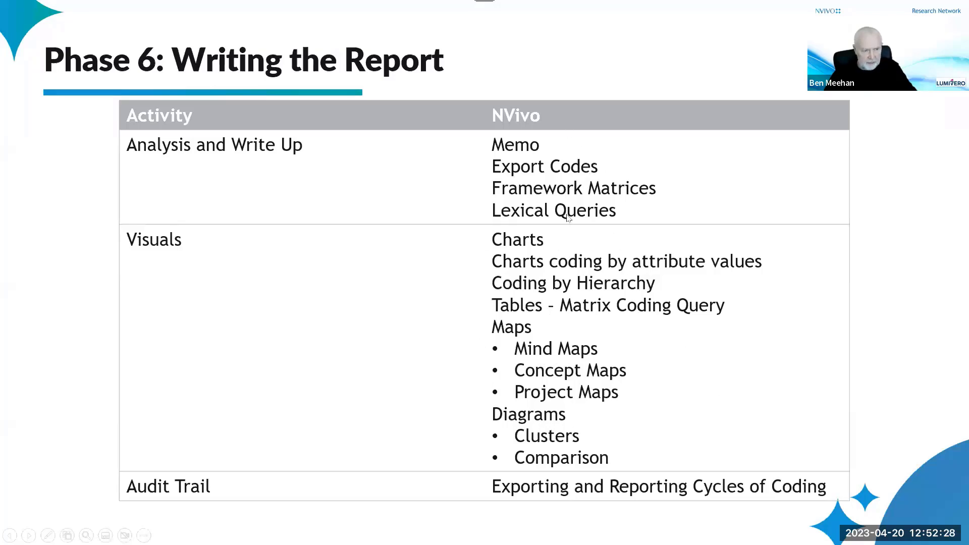
pyautogui.hotkey('alt', 'Tab')
# View the Phase 5 codes, return to the Phase 4 codes and expand the Community theme.
pyautogui.scroll(1, 187, 218)
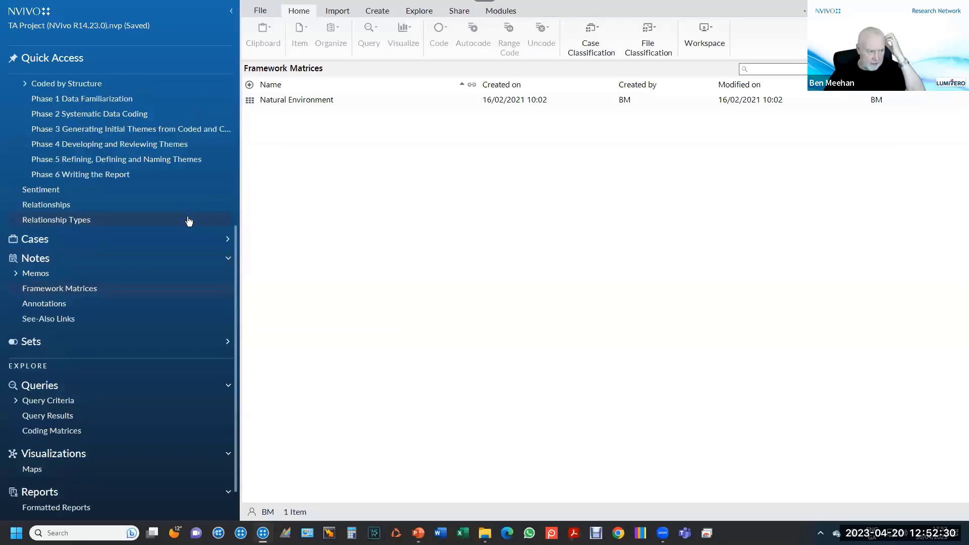
pyautogui.scroll(2, 188, 219)
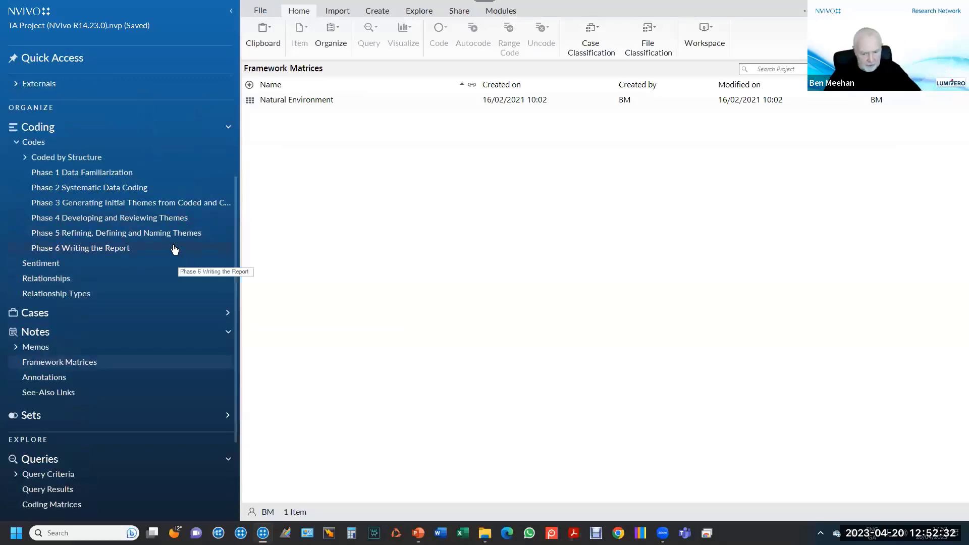
pyautogui.scroll(-2, 141, 297)
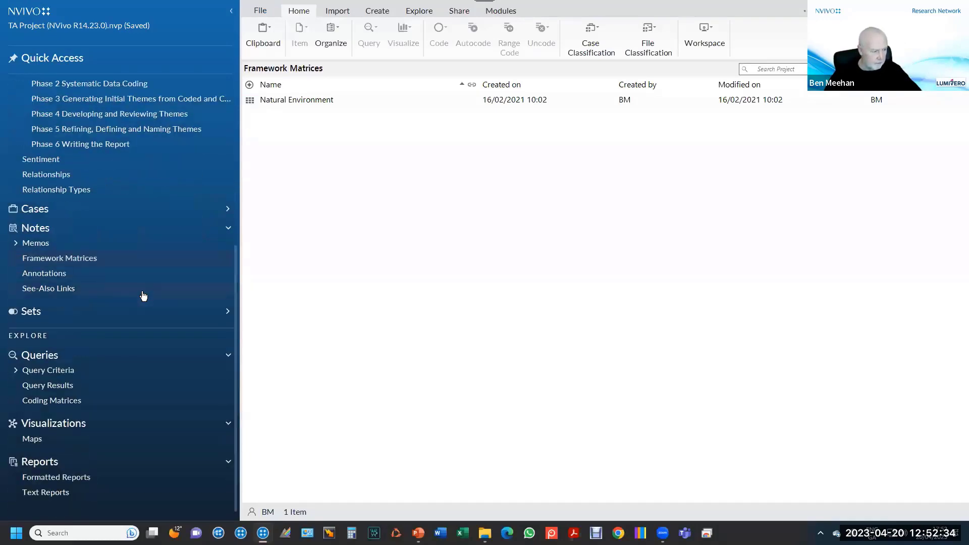
pyautogui.scroll(2, 143, 295)
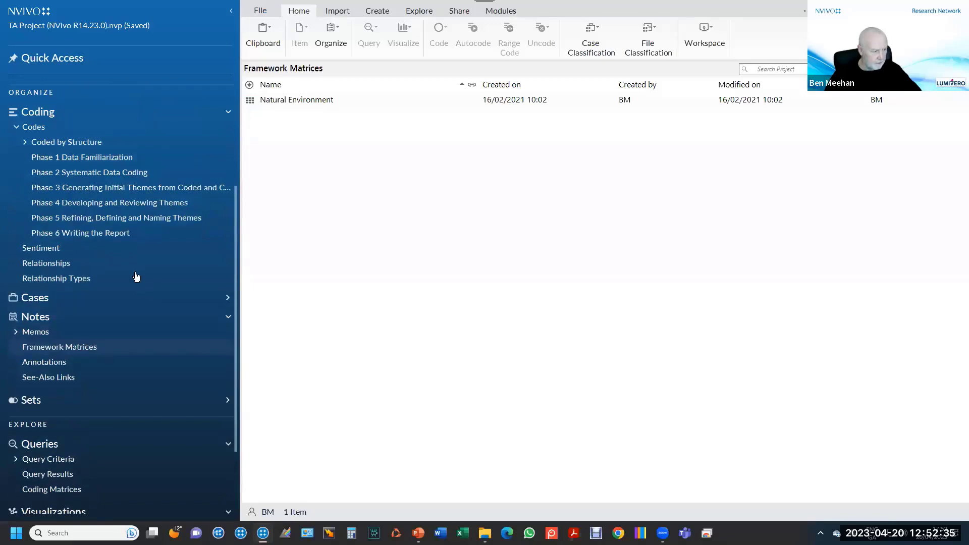
pyautogui.click(114, 220)
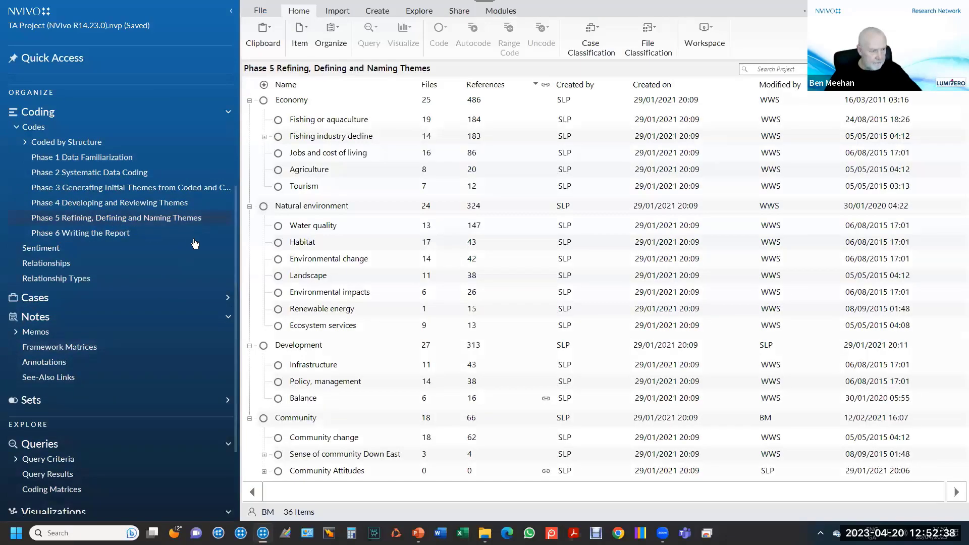
pyautogui.click(128, 203)
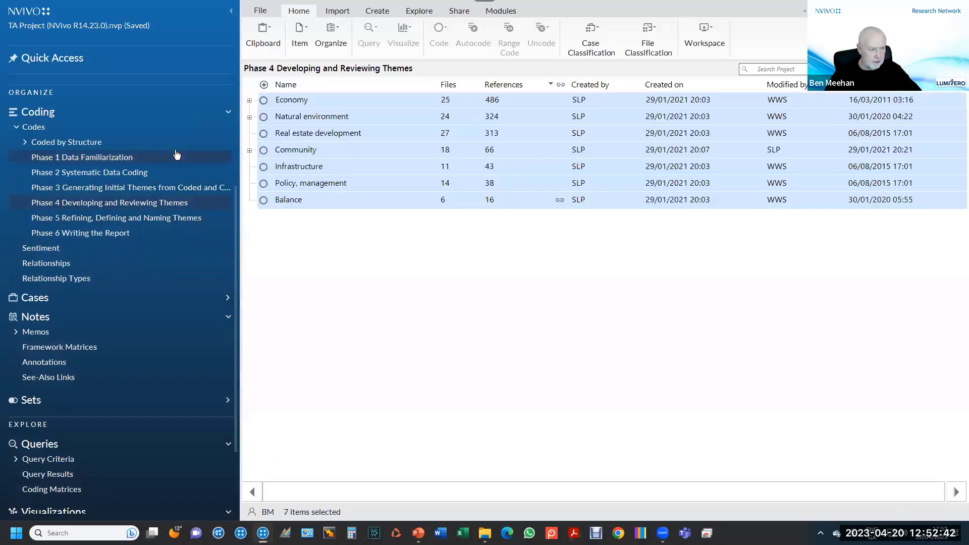
pyautogui.click(250, 151)
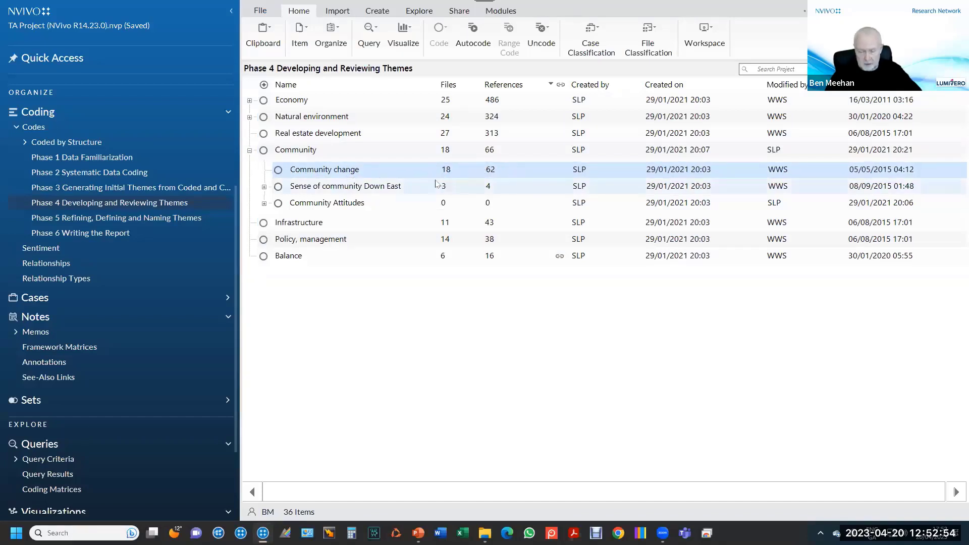
# Open the Community change code's references and widen the list of Phase 4 codes.
pyautogui.doubleClick(279, 171)
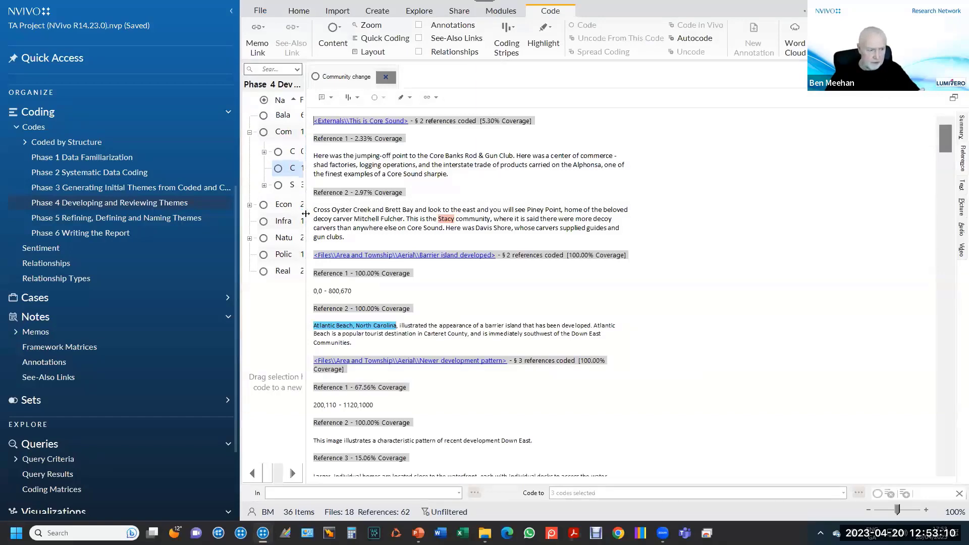
pyautogui.moveTo(306, 214); pyautogui.dragTo(503, 213)
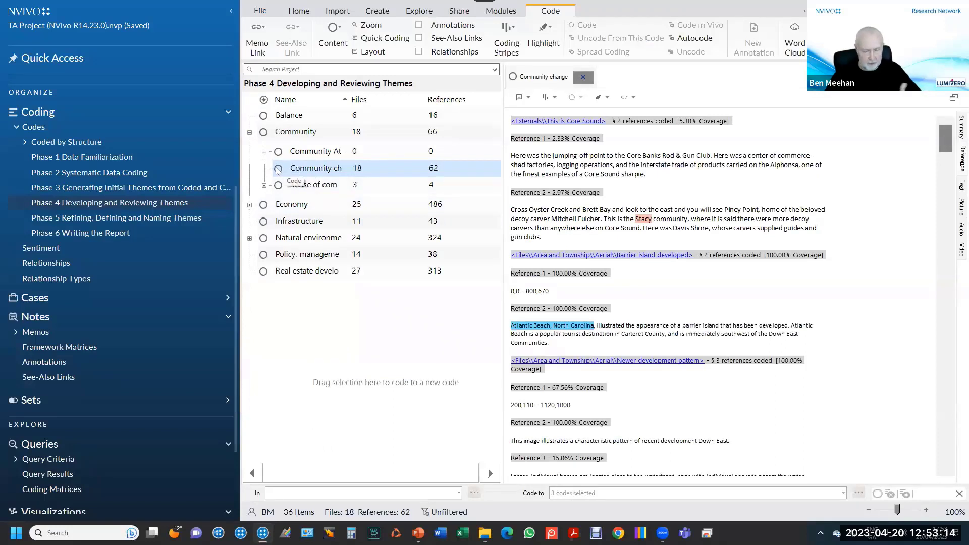
# Chart the Community change coding by the Person attribute Age Group, using all attribute values except 'Unassigned' and 'Not Applicable'.
pyautogui.rightClick(279, 169)
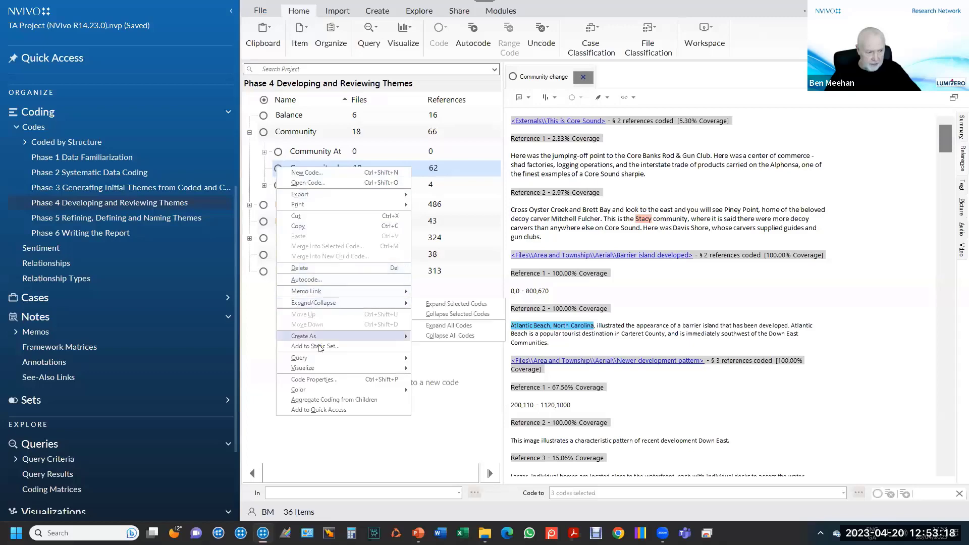
pyautogui.moveTo(412, 373)
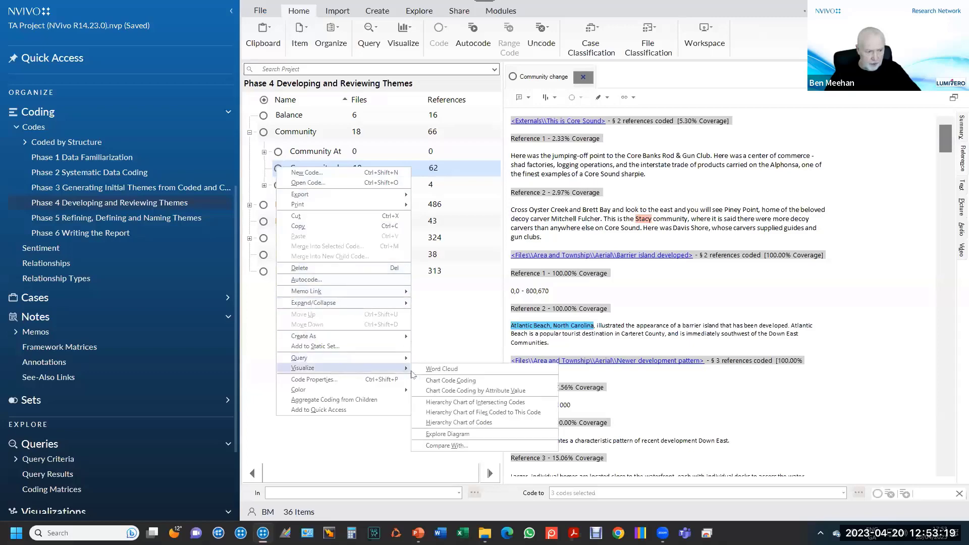
pyautogui.click(469, 391)
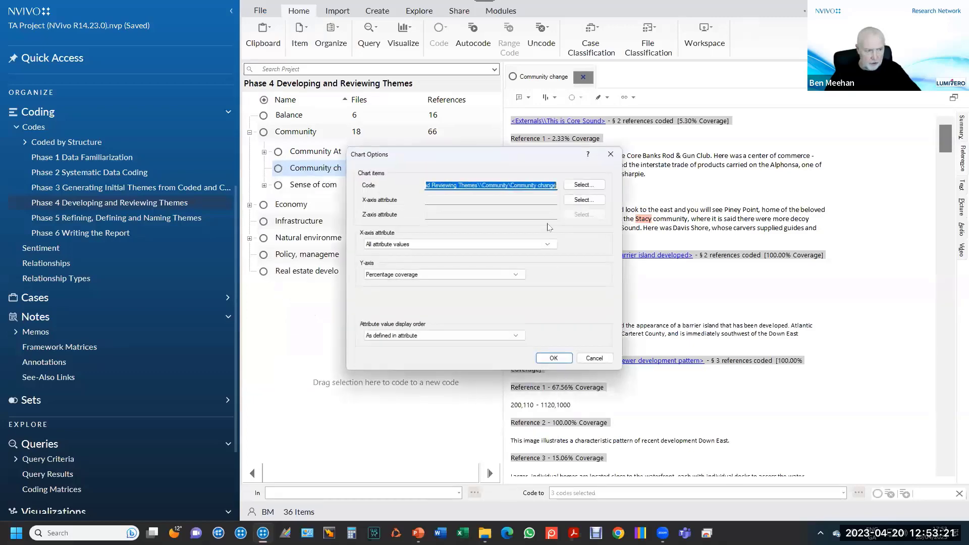
pyautogui.click(584, 200)
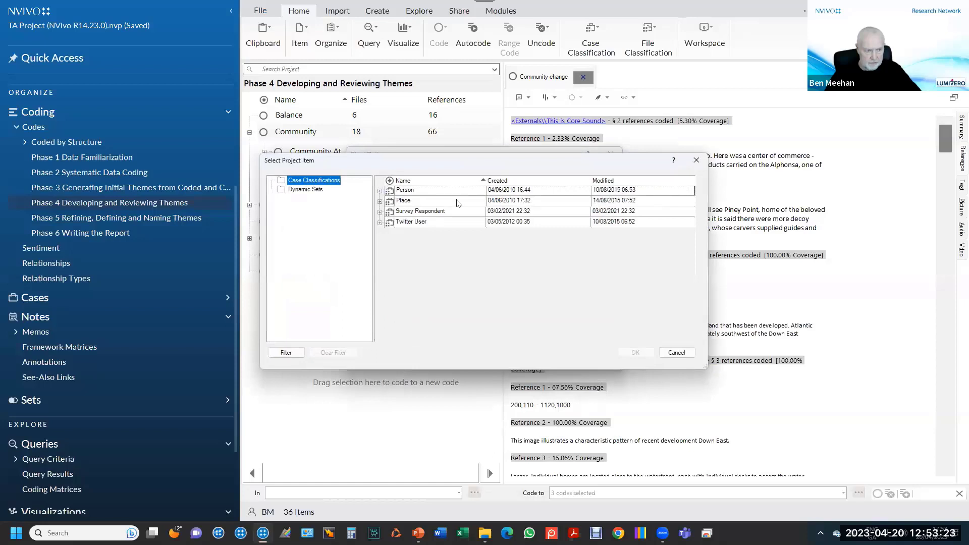
pyautogui.click(380, 191)
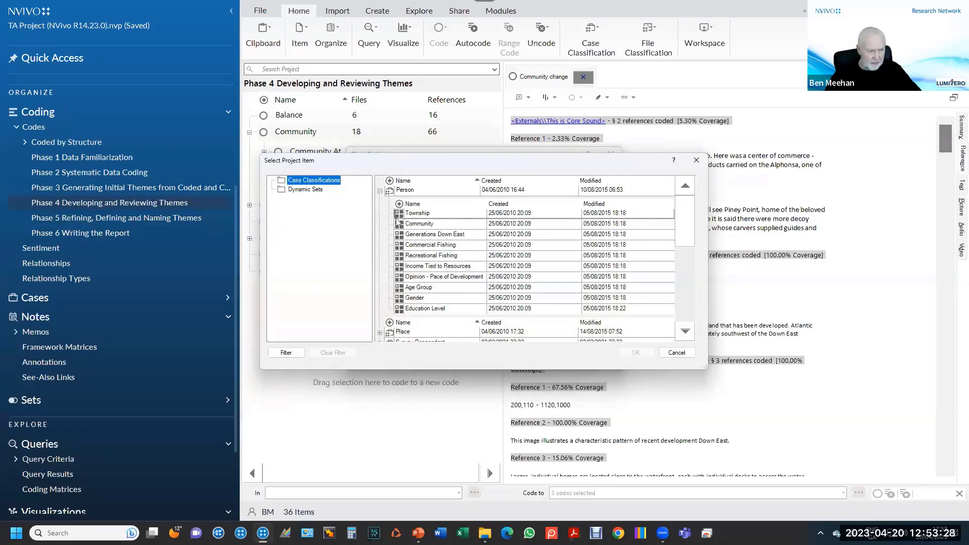
pyautogui.click(401, 289)
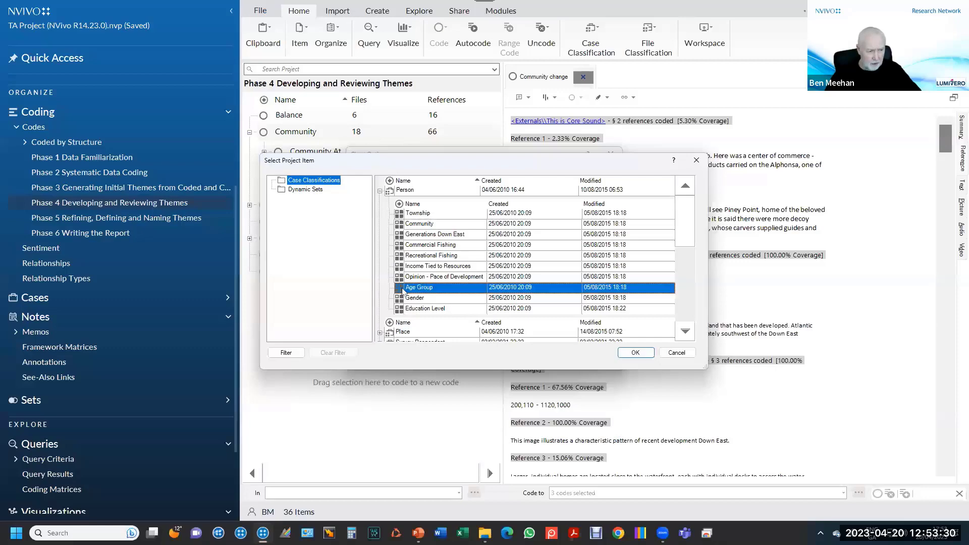
pyautogui.click(644, 355)
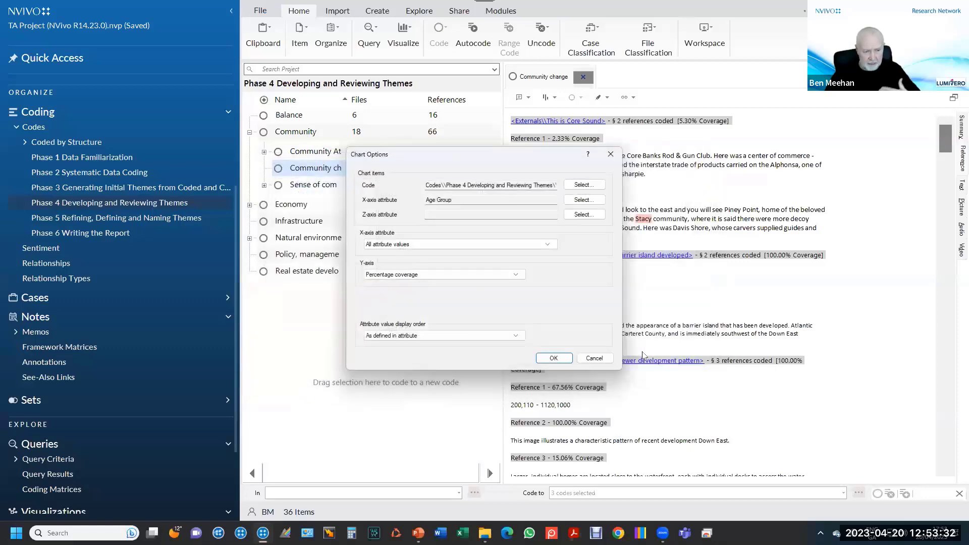
pyautogui.click(506, 247)
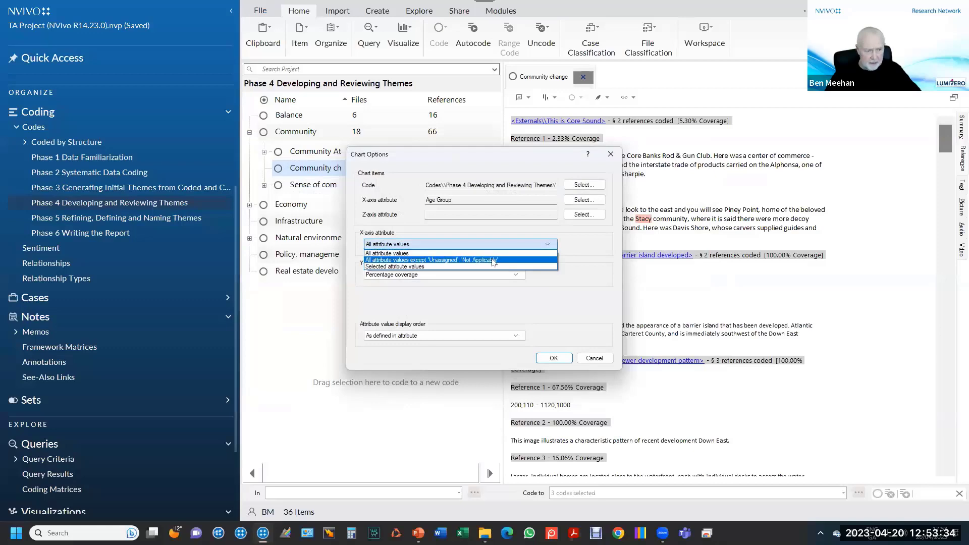
pyautogui.click(495, 260)
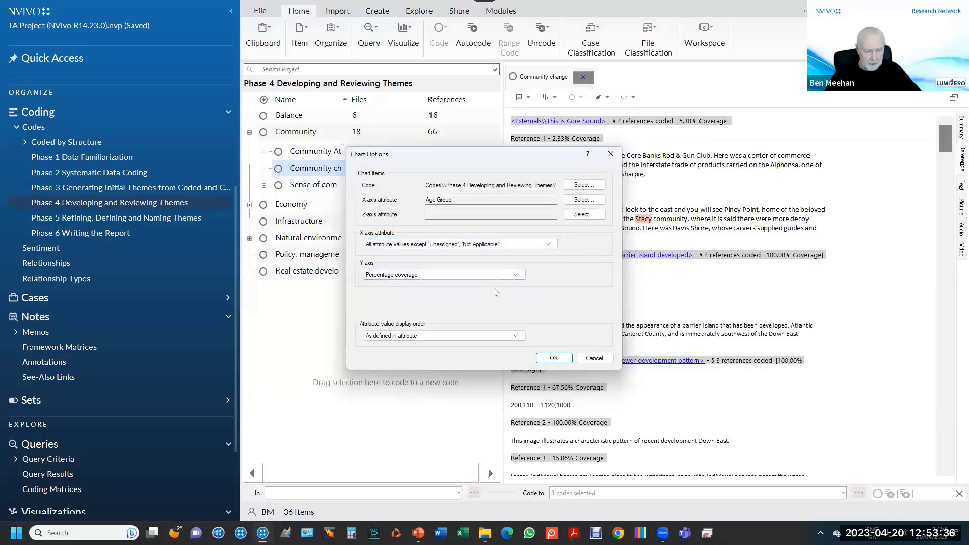
pyautogui.click(558, 359)
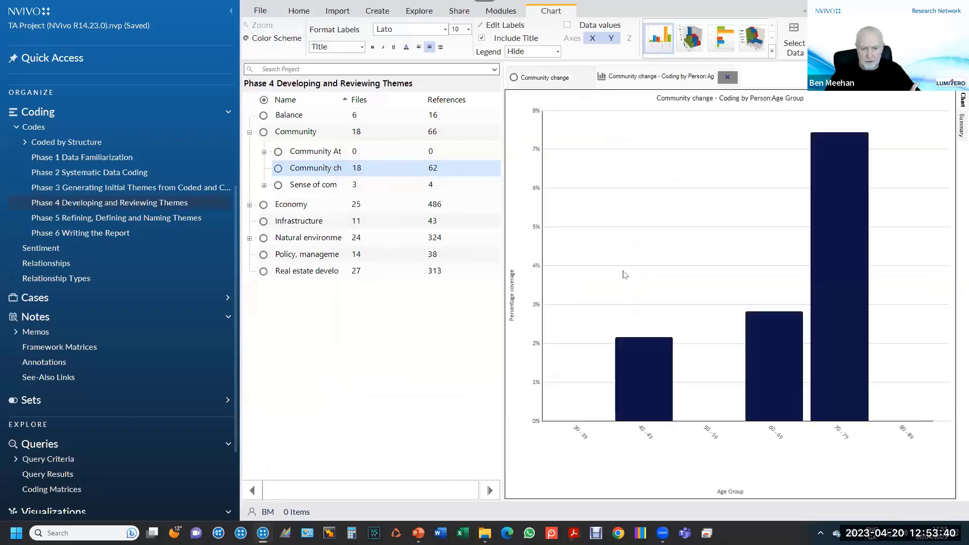
# Change the age group chart to 3D columns, check the coded text behind the 70 - 79 column and return to the chart.
pyautogui.click(697, 46)
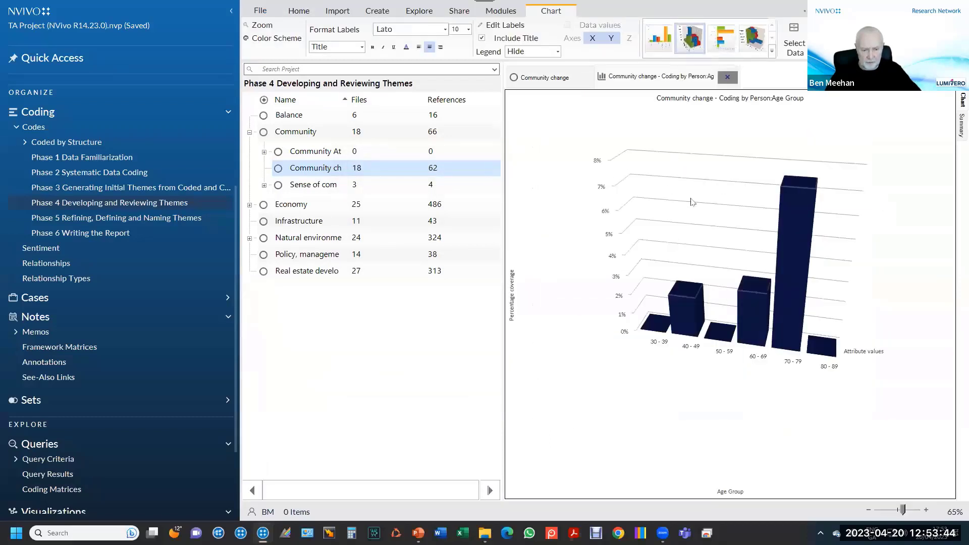
pyautogui.moveTo(746, 300)
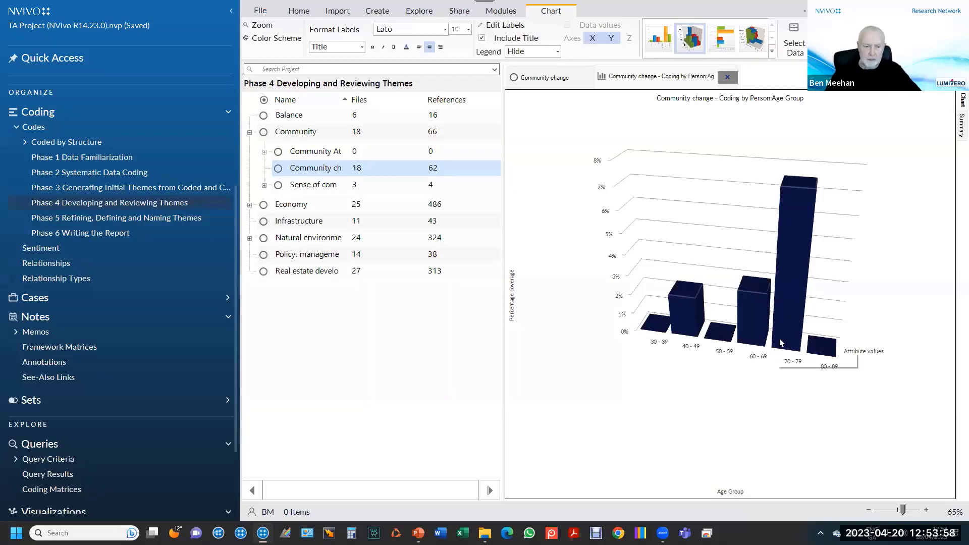
pyautogui.moveTo(791, 264)
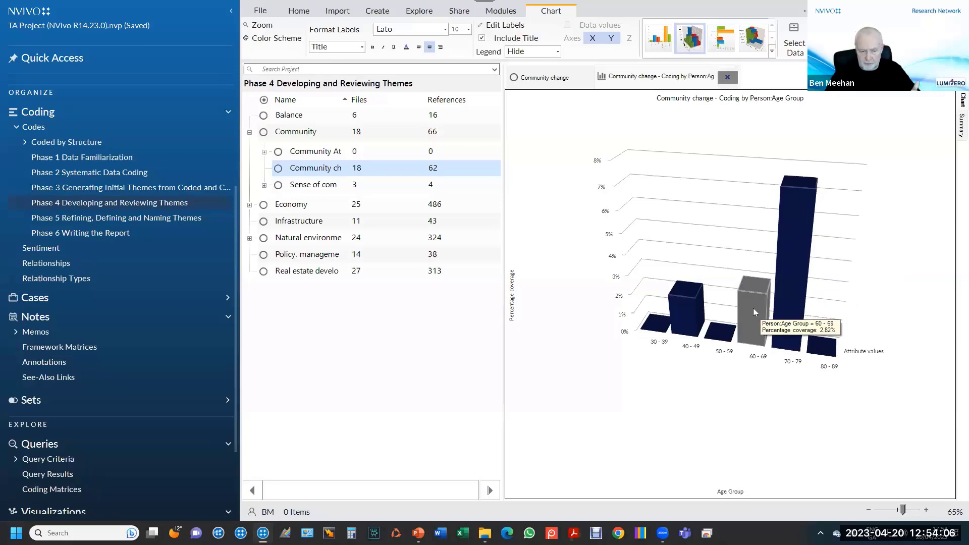
pyautogui.doubleClick(794, 223)
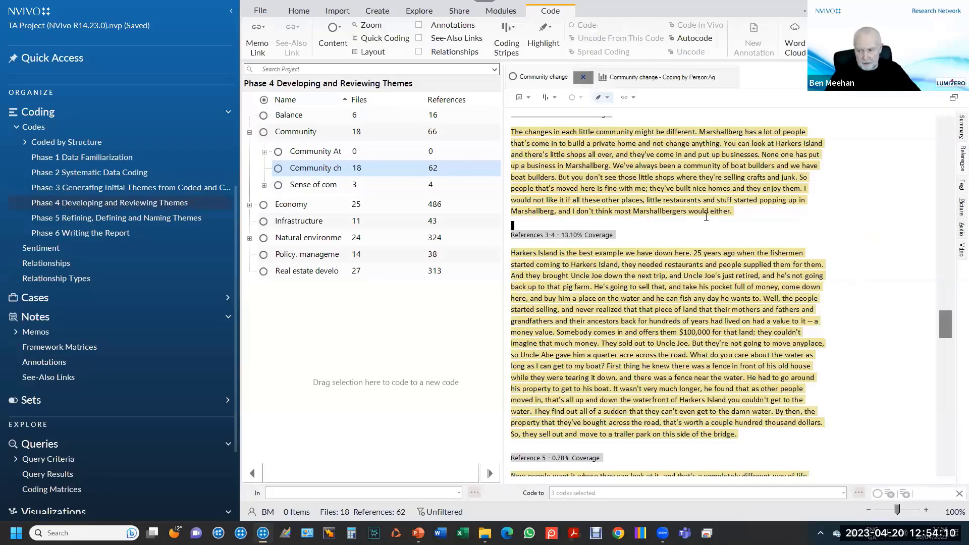
pyautogui.click(647, 78)
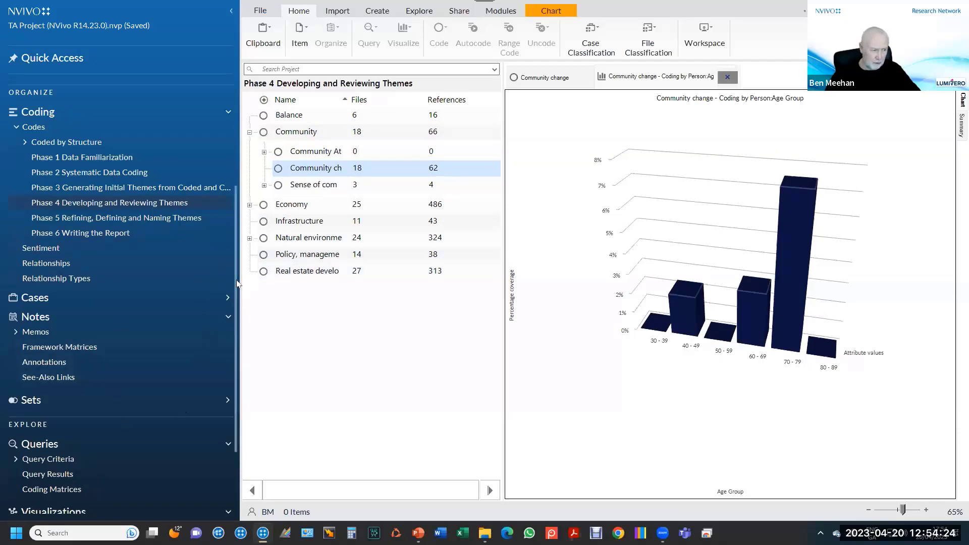
# Chart cases by attribute value for the Person classification's Age Group, examine the bars and return to the Community change chart.
pyautogui.scroll(-3, 236, 287)
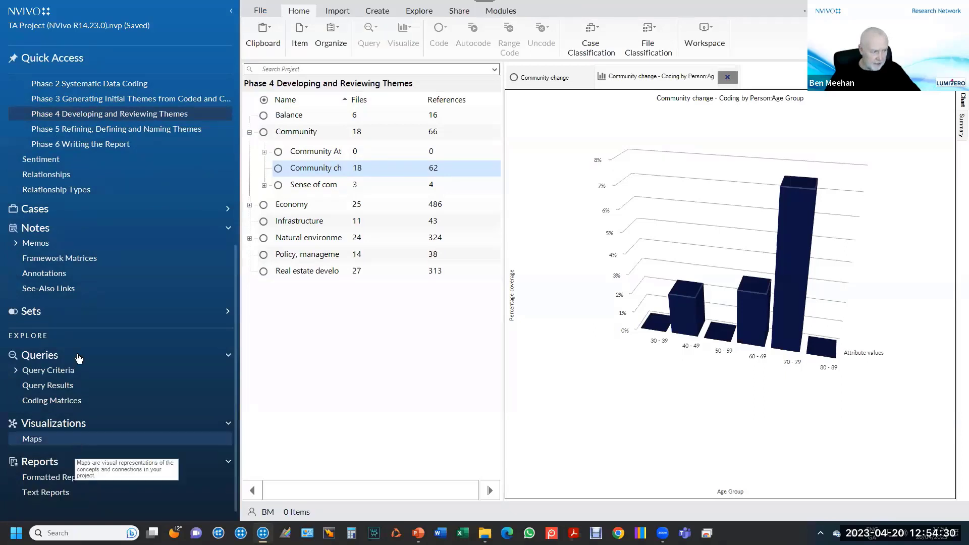
pyautogui.click(228, 210)
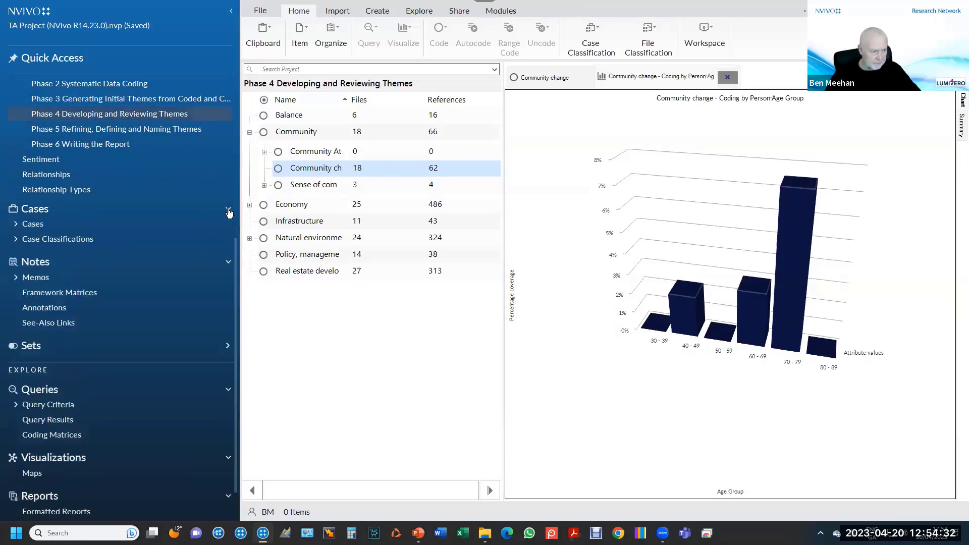
pyautogui.click(97, 240)
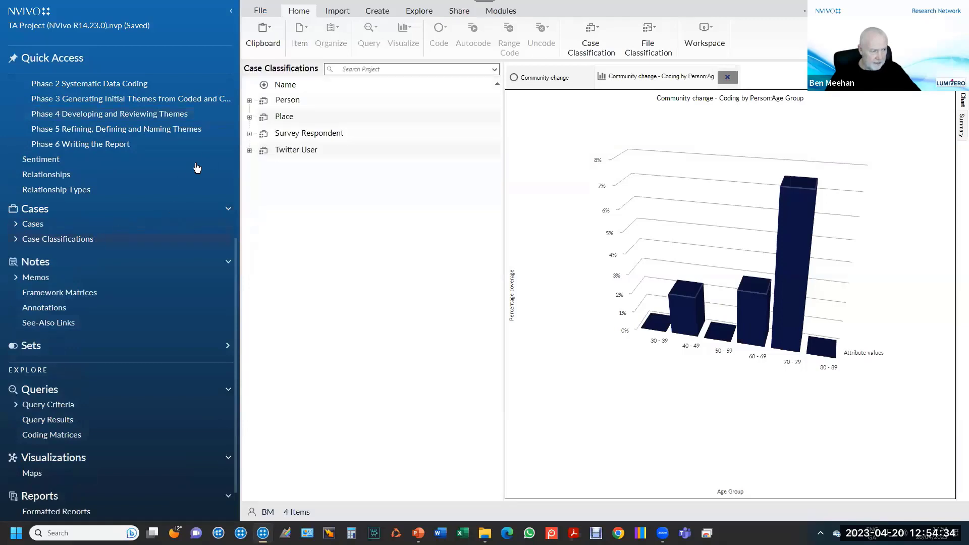
pyautogui.click(250, 101)
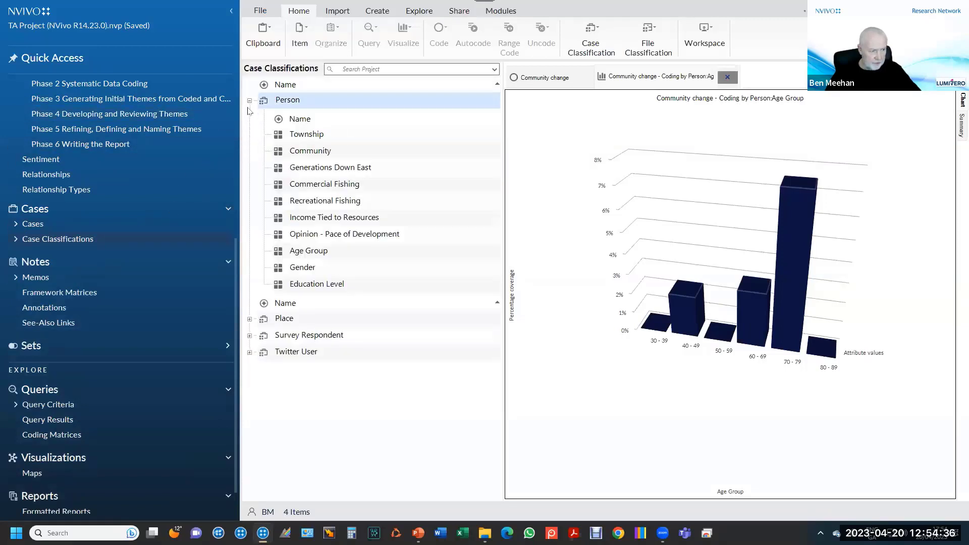
pyautogui.click(278, 256)
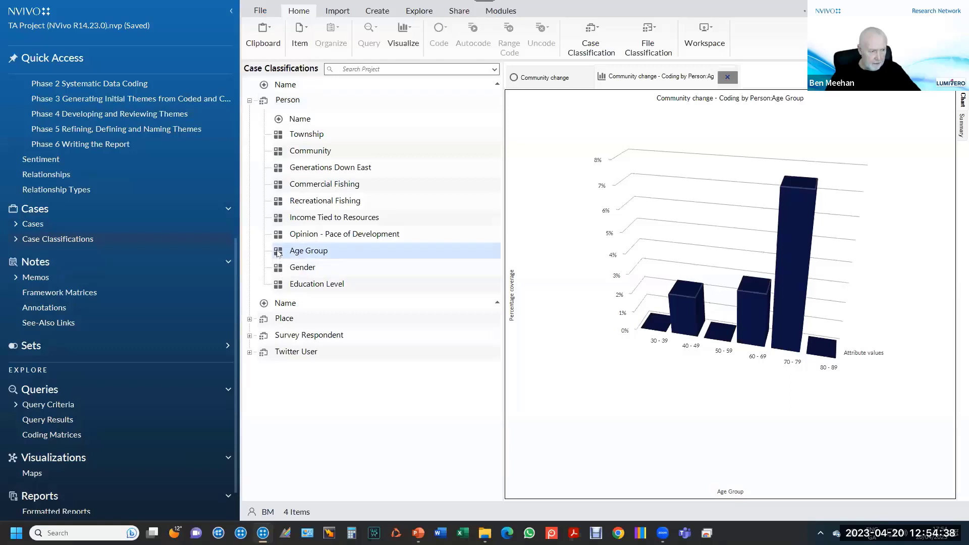
pyautogui.rightClick(277, 251)
pyautogui.moveTo(347, 348)
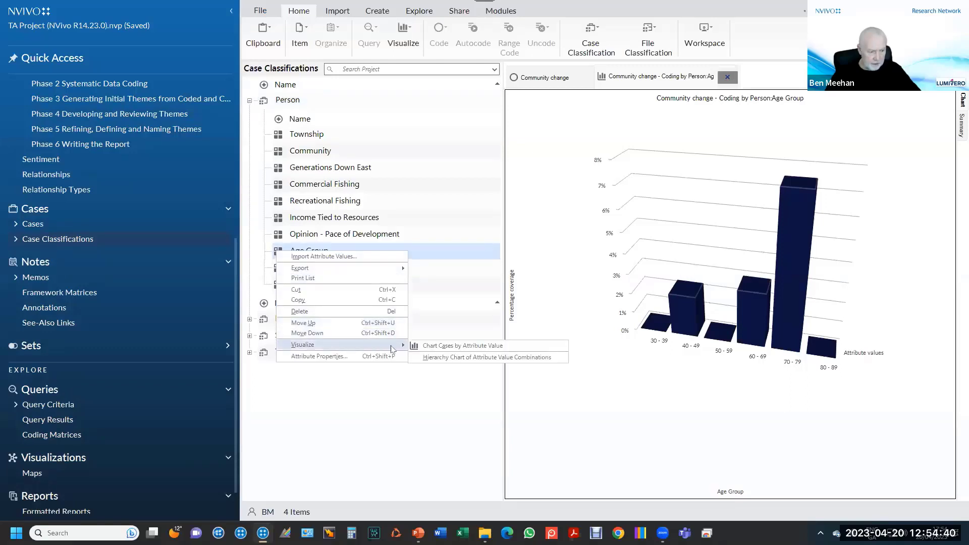
pyautogui.click(430, 347)
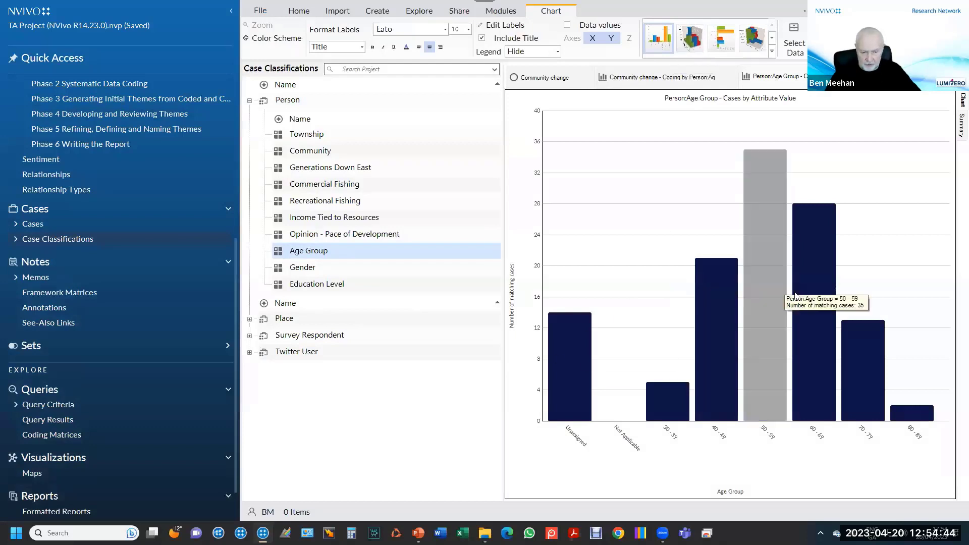
pyautogui.moveTo(868, 406)
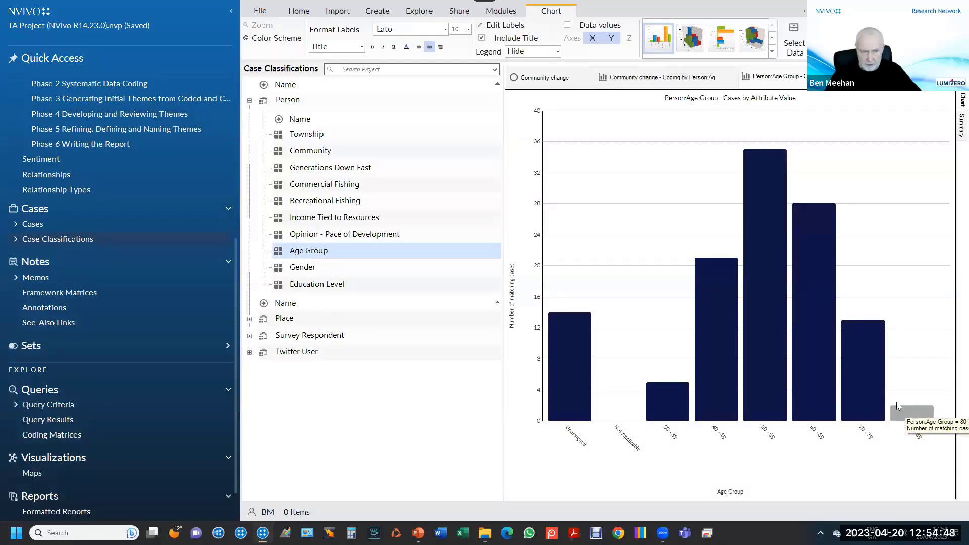
pyautogui.click(699, 81)
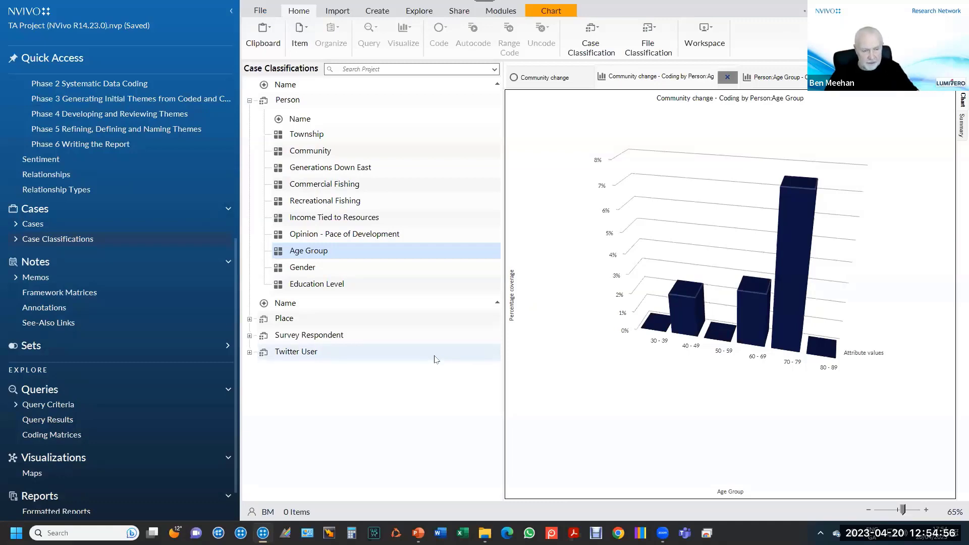
pyautogui.hotkey('alt', 'Tab')
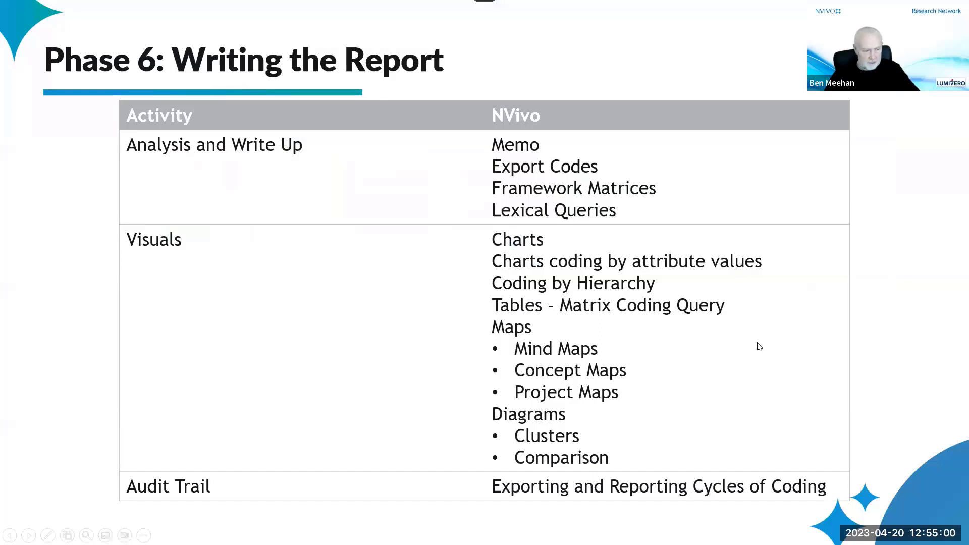
pyautogui.press('Right')
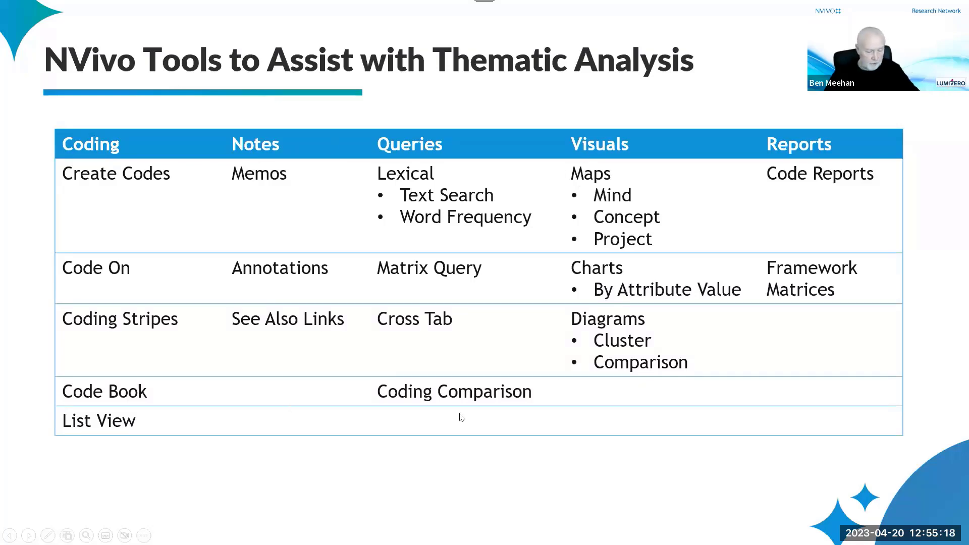
pyautogui.click(429, 451)
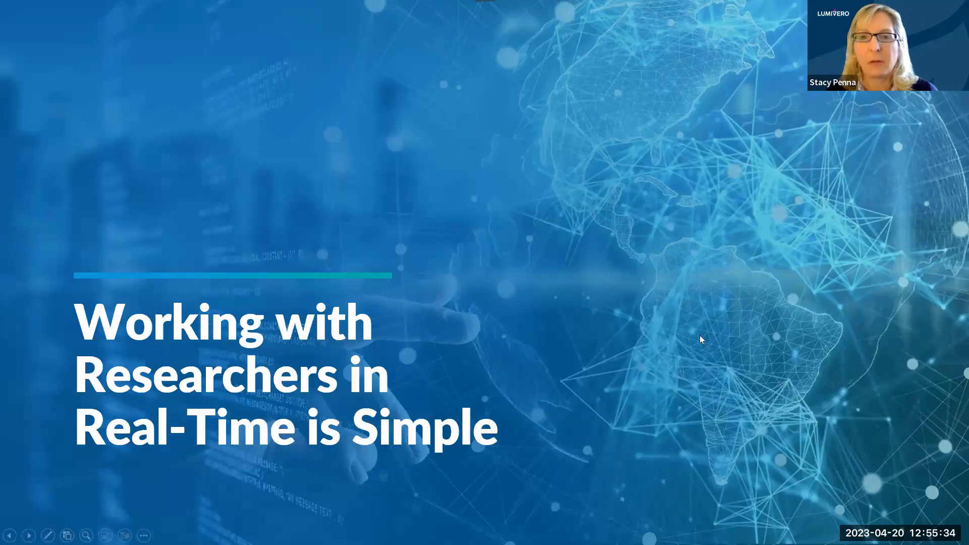
pyautogui.click(561, 279)
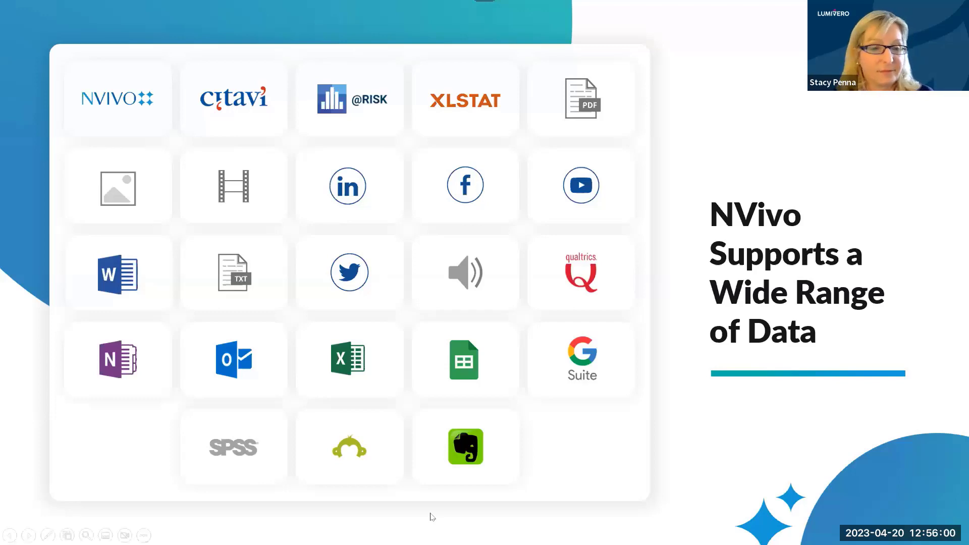
pyautogui.click(431, 512)
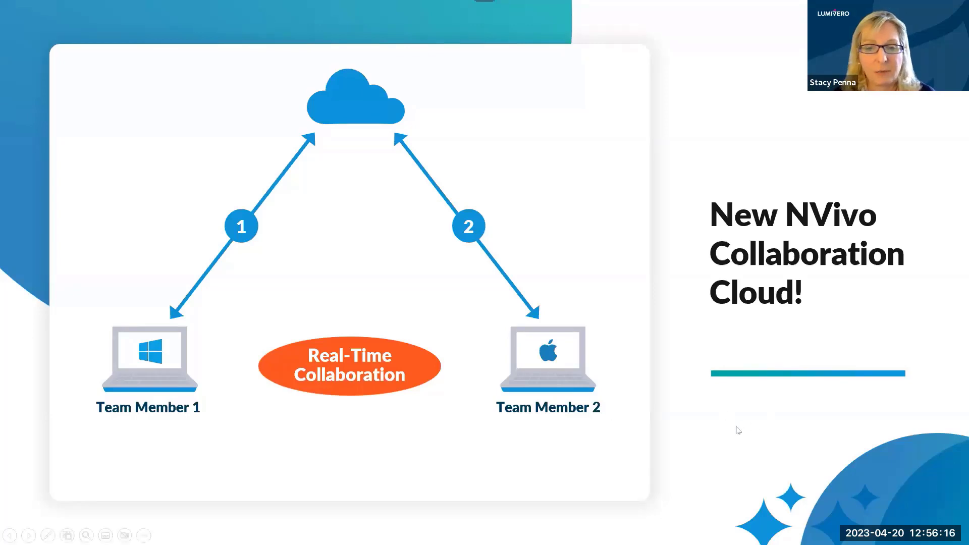
pyautogui.click(737, 427)
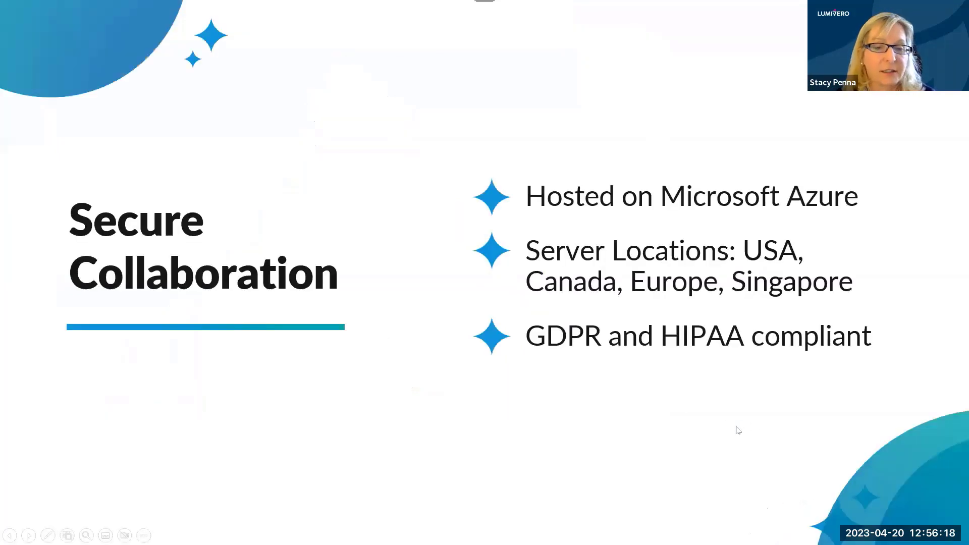
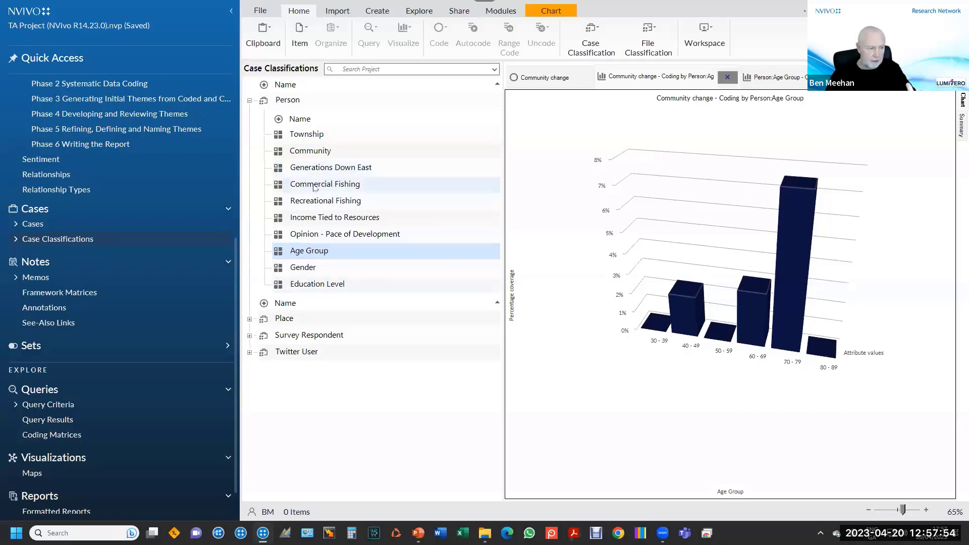
# View the codes under Phase 2 Systematic Data Coding.
pyautogui.scroll(1, 160, 167)
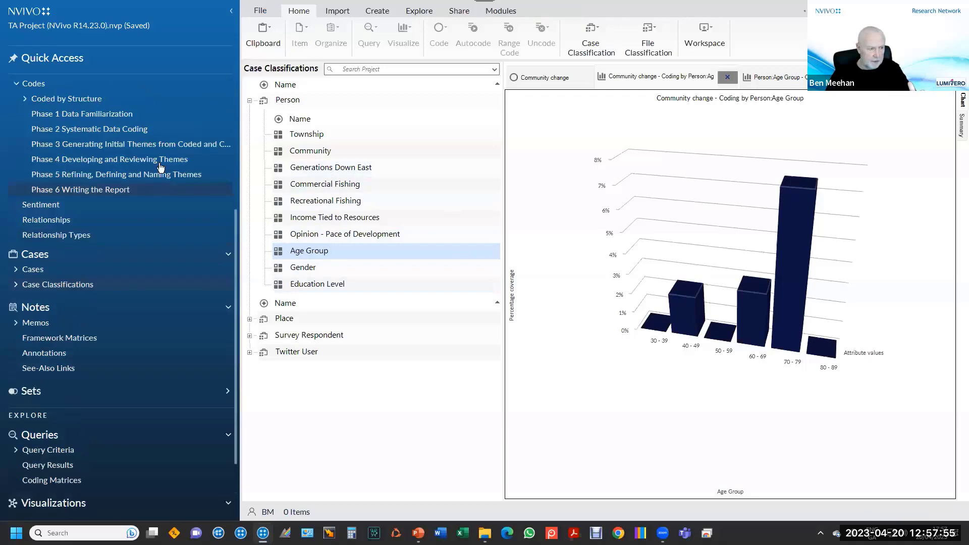
pyautogui.click(121, 133)
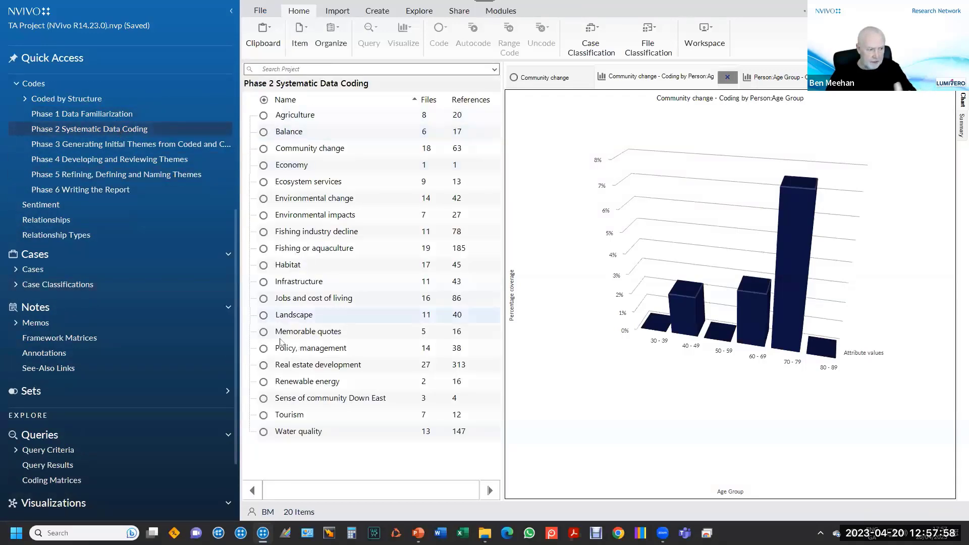
# Copy the Balance code from the Development theme in the Phase 5 Refining, Defining and Naming Themes folder.
pyautogui.click(135, 176)
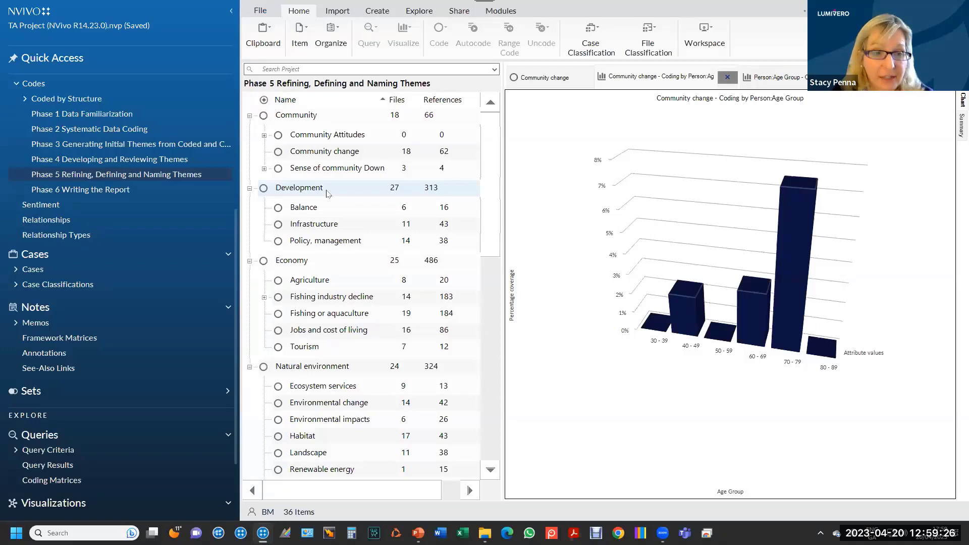
pyautogui.click(298, 206)
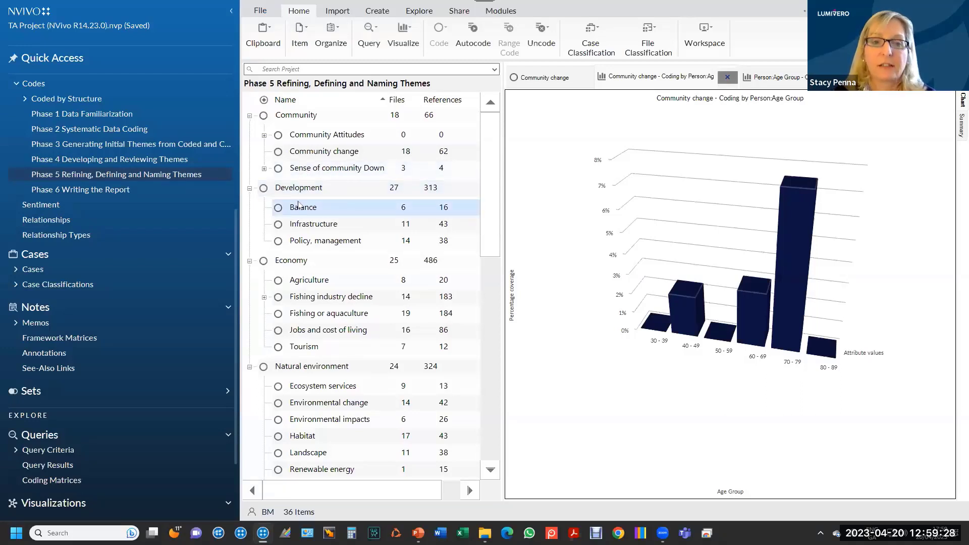
pyautogui.rightClick(303, 204)
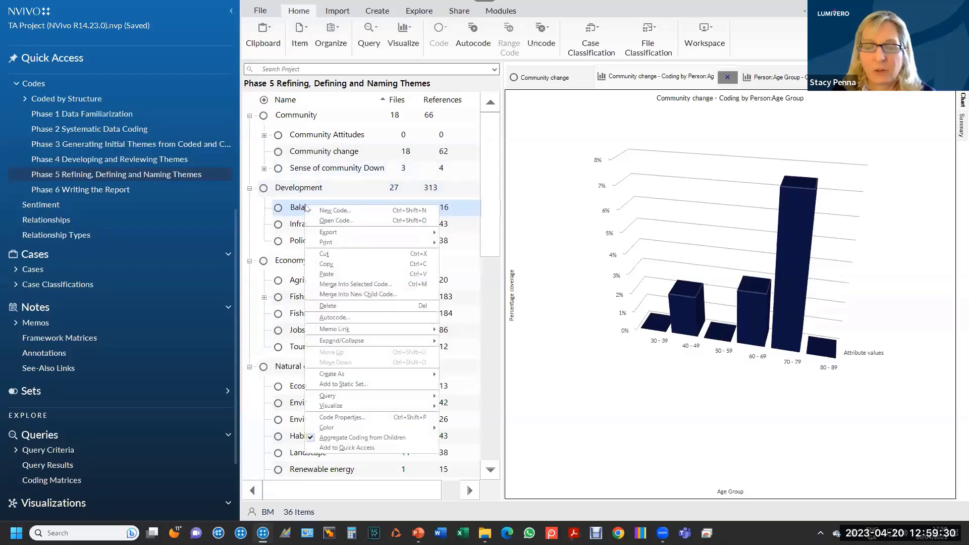
pyautogui.click(329, 264)
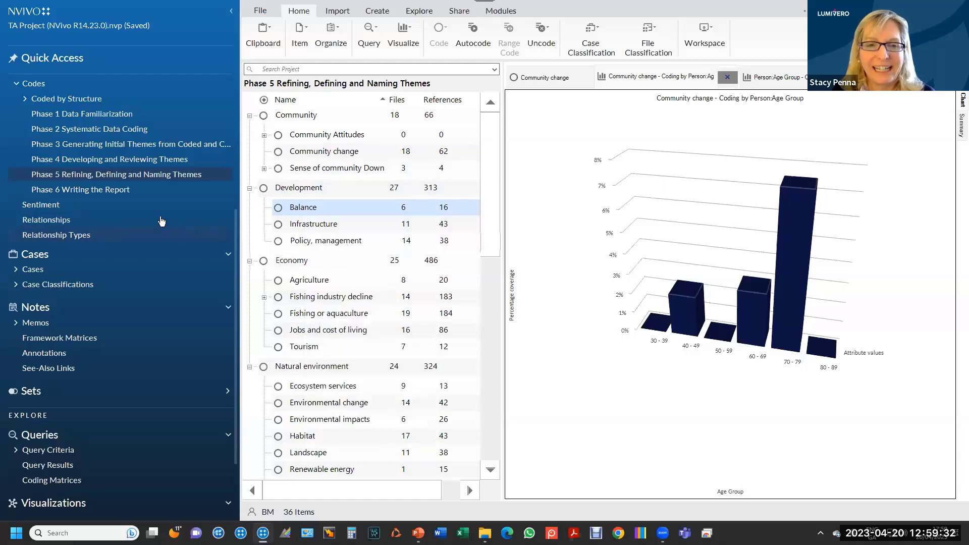
# Copy the Community change code from the Phase 4 Developing and Reviewing Themes folder and paste it under Development in the Phase 5 folder.
pyautogui.click(135, 160)
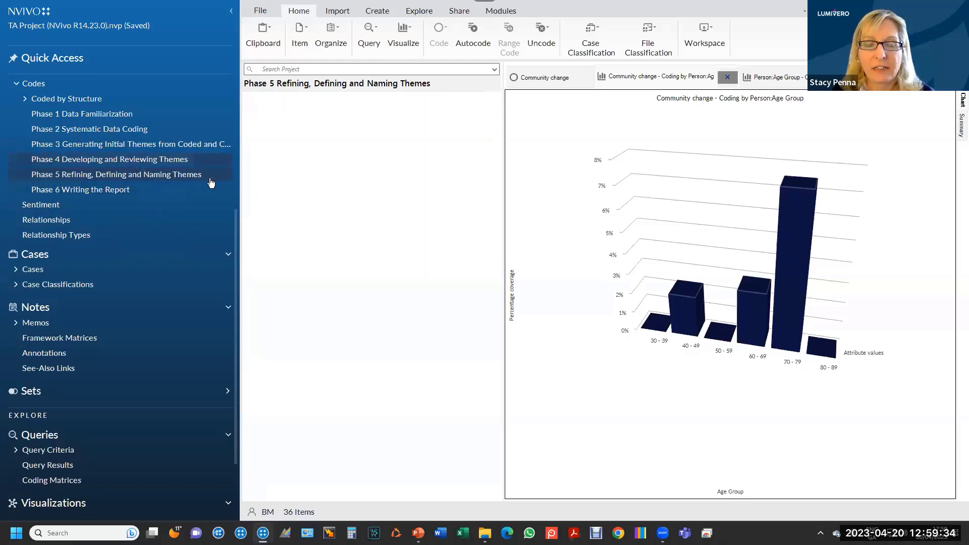
pyautogui.click(281, 170)
pyautogui.rightClick(280, 171)
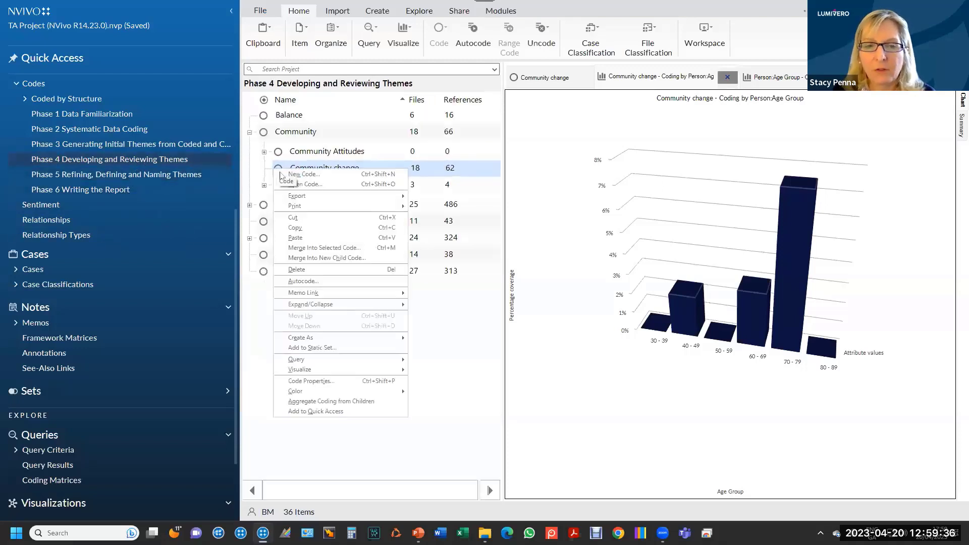
pyautogui.click(303, 228)
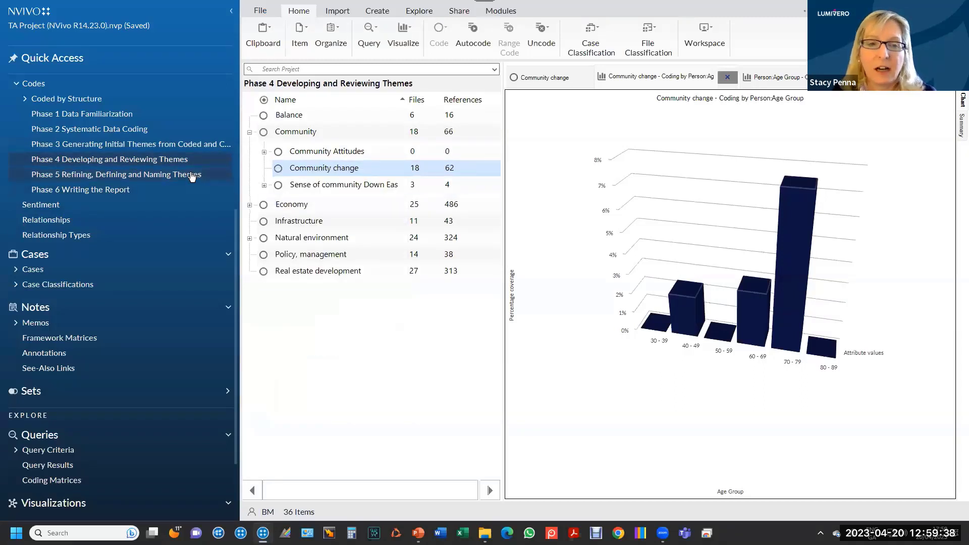
pyautogui.click(195, 174)
pyautogui.click(264, 189)
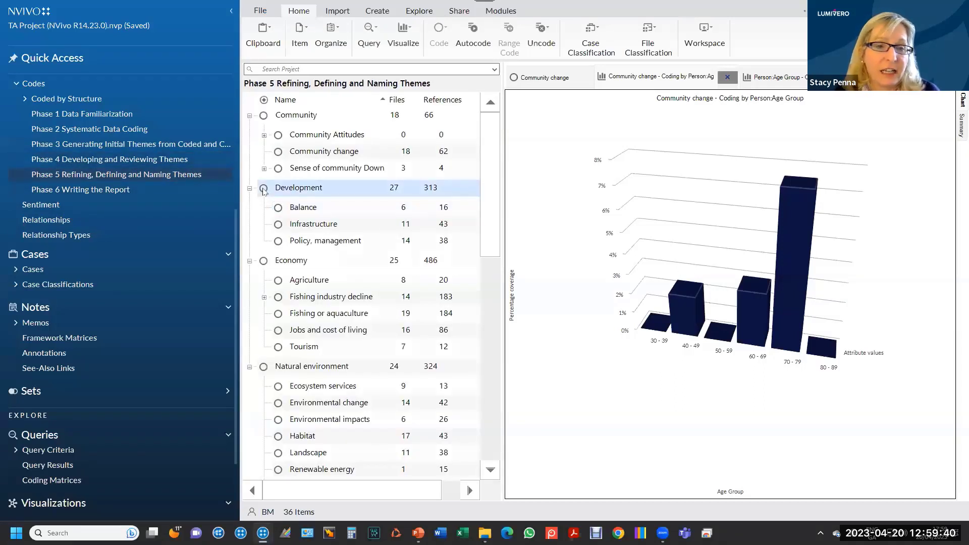
pyautogui.rightClick(263, 190)
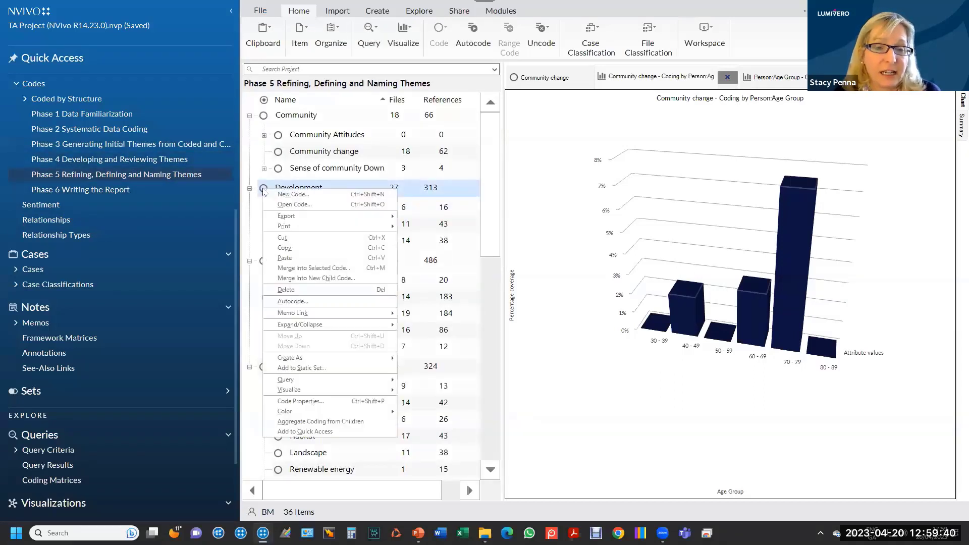
pyautogui.click(289, 259)
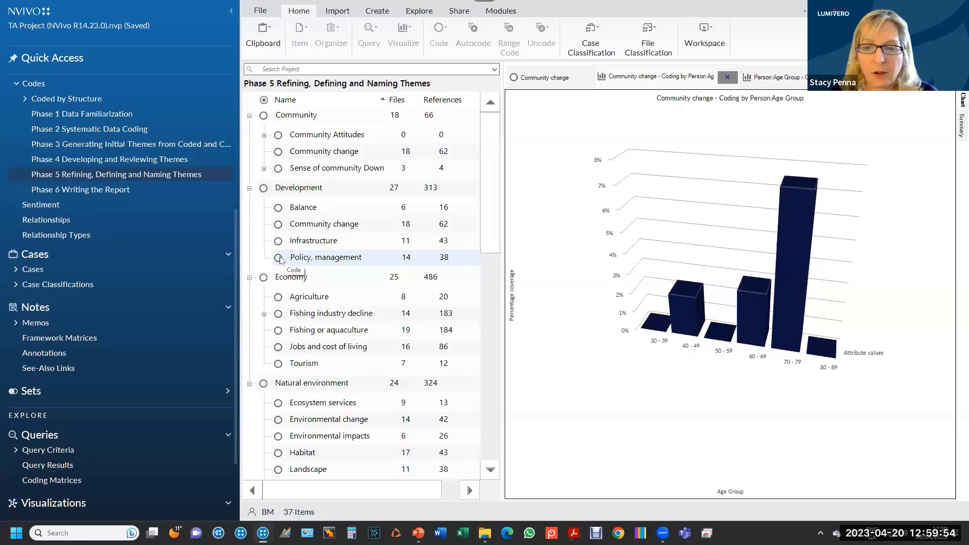
# Aggregate coding from children for the Development theme and collapse Community, Development, Economy and Natural environment to their top level.
pyautogui.rightClick(262, 191)
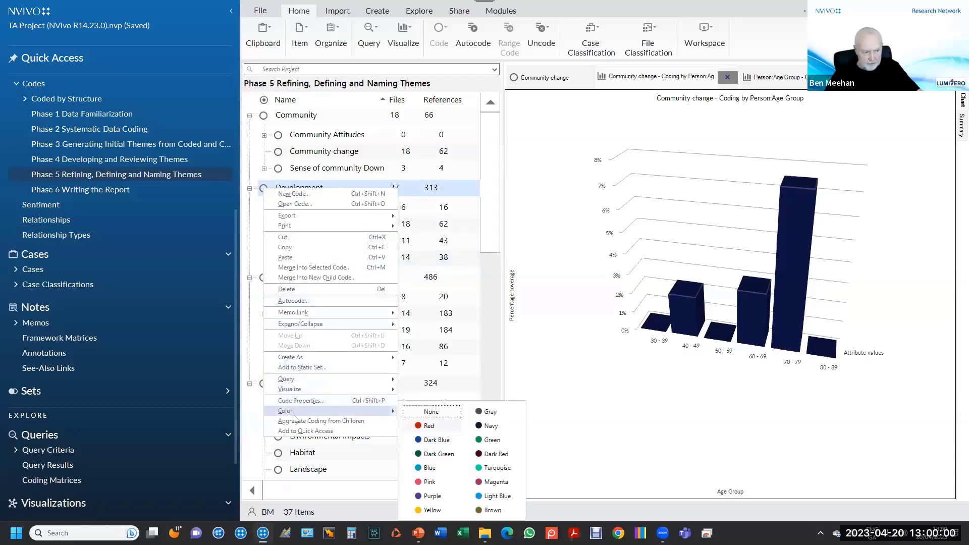
pyautogui.doubleClick(307, 185)
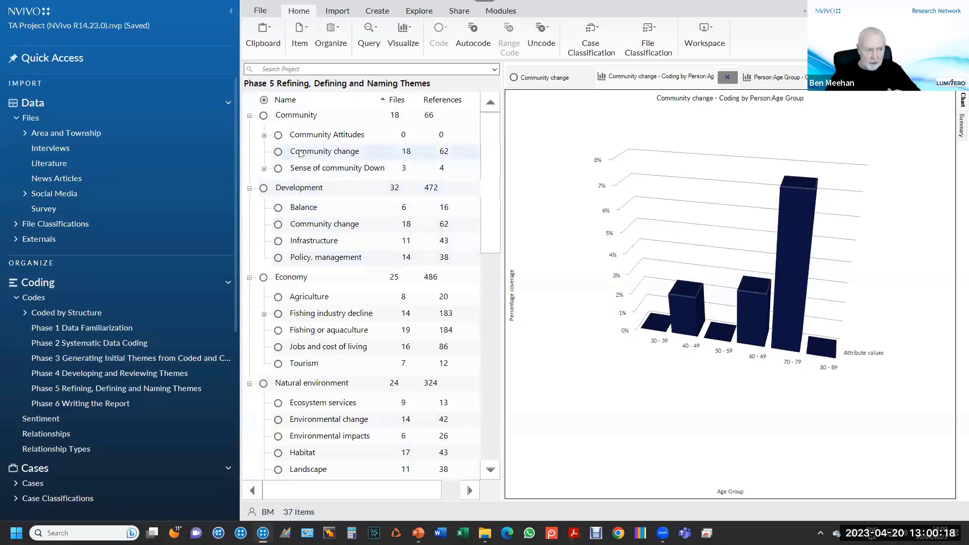
pyautogui.click(250, 116)
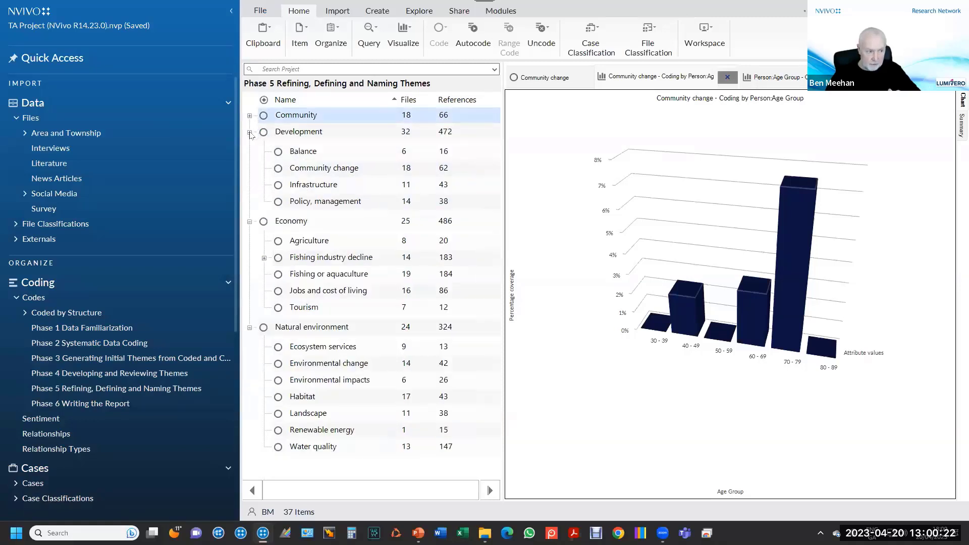
pyautogui.click(249, 133)
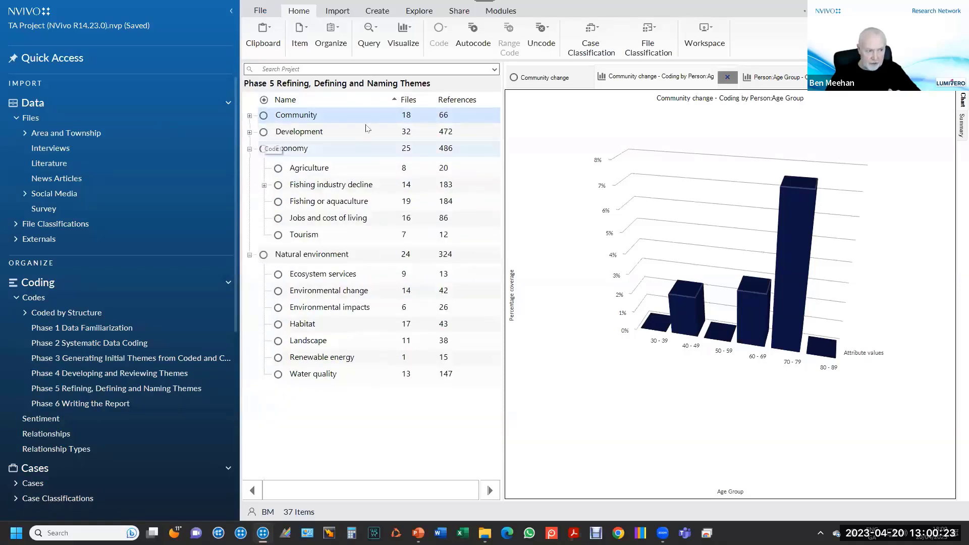
pyautogui.click(249, 150)
pyautogui.click(250, 165)
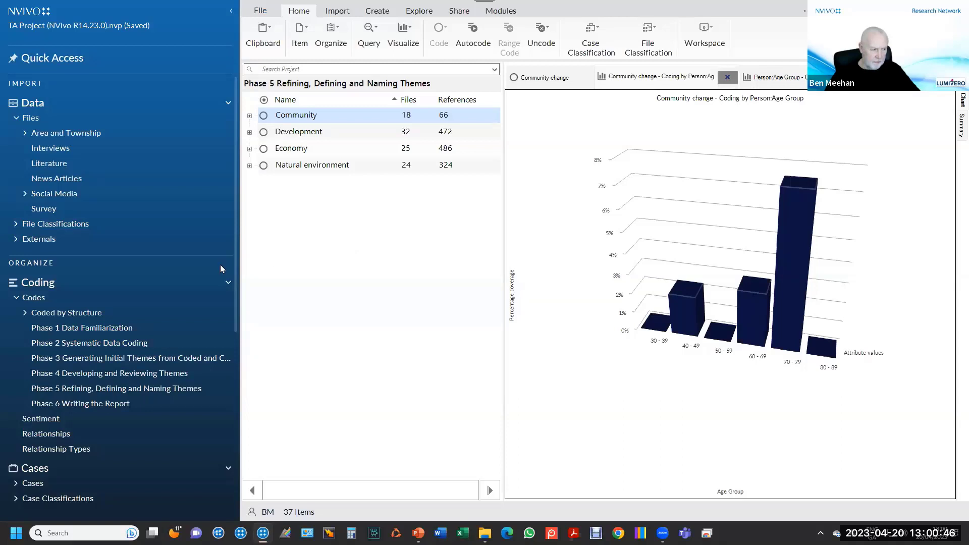
# Open the first document in the Interviews folder and toggle its annotations off and back on.
pyautogui.click(69, 150)
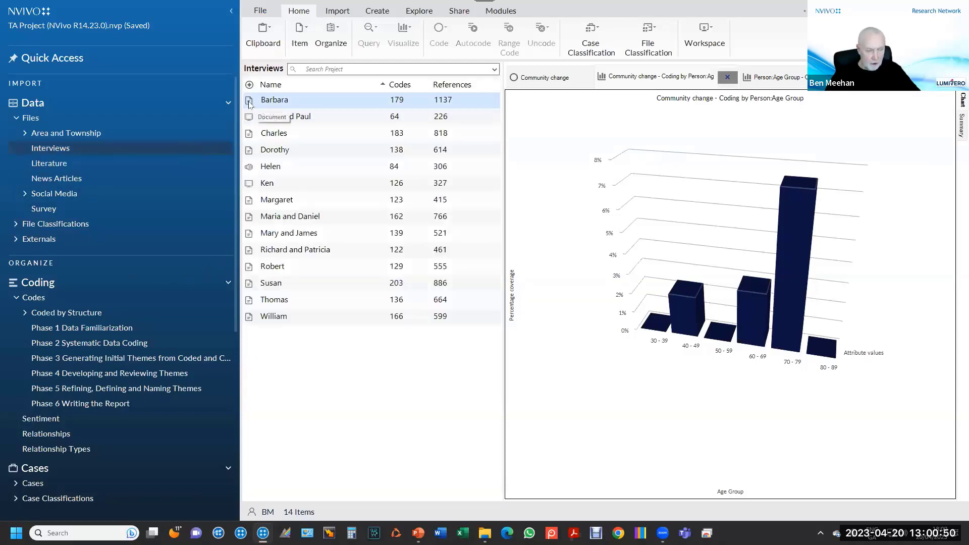
pyautogui.doubleClick(249, 105)
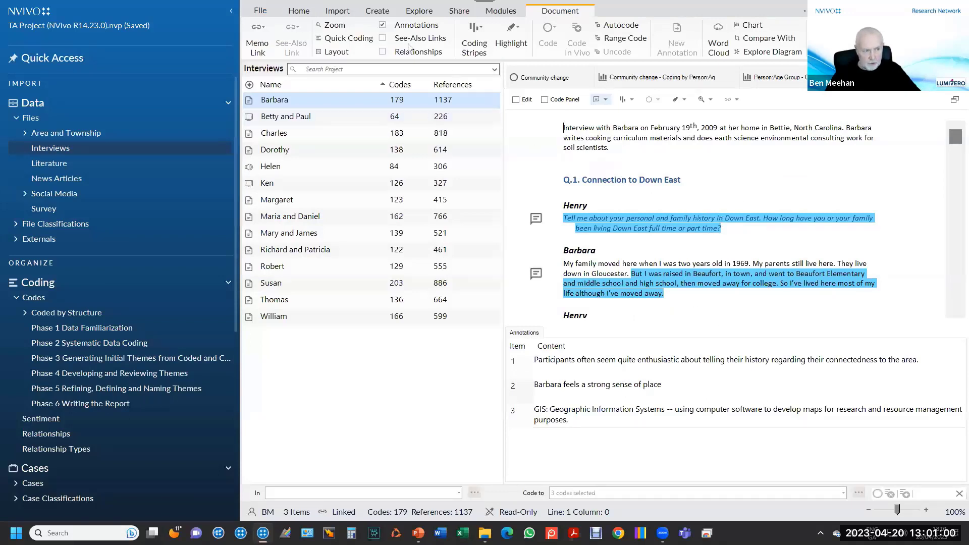
pyautogui.click(382, 26)
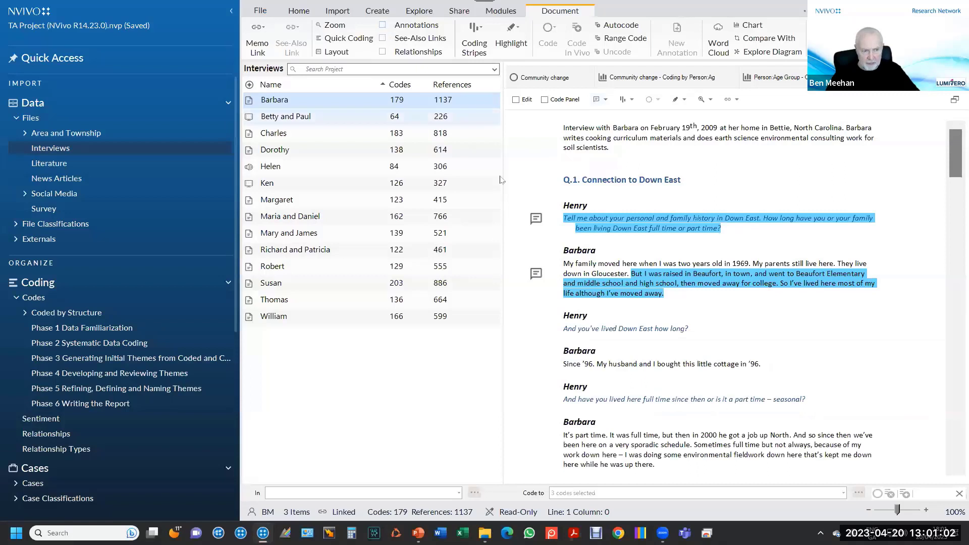
pyautogui.click(647, 221)
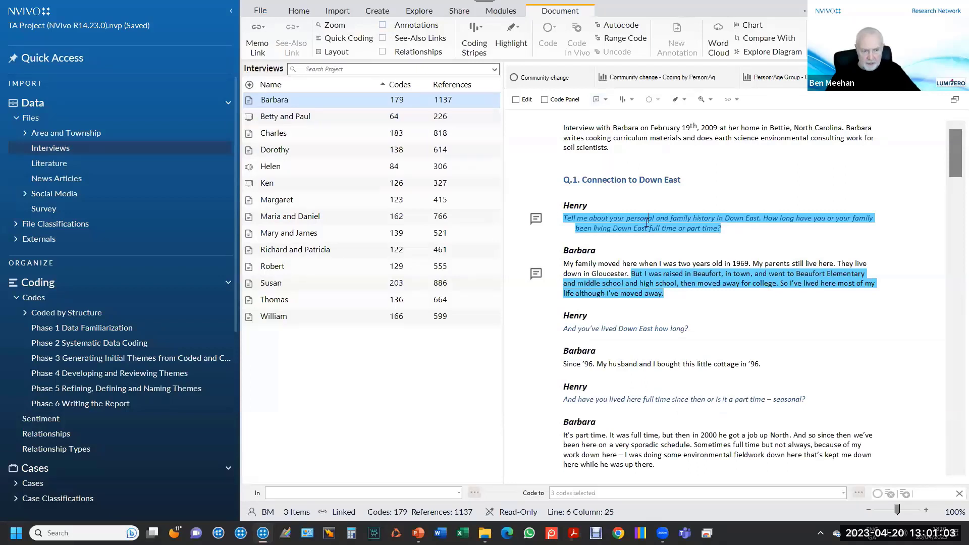
pyautogui.click(380, 26)
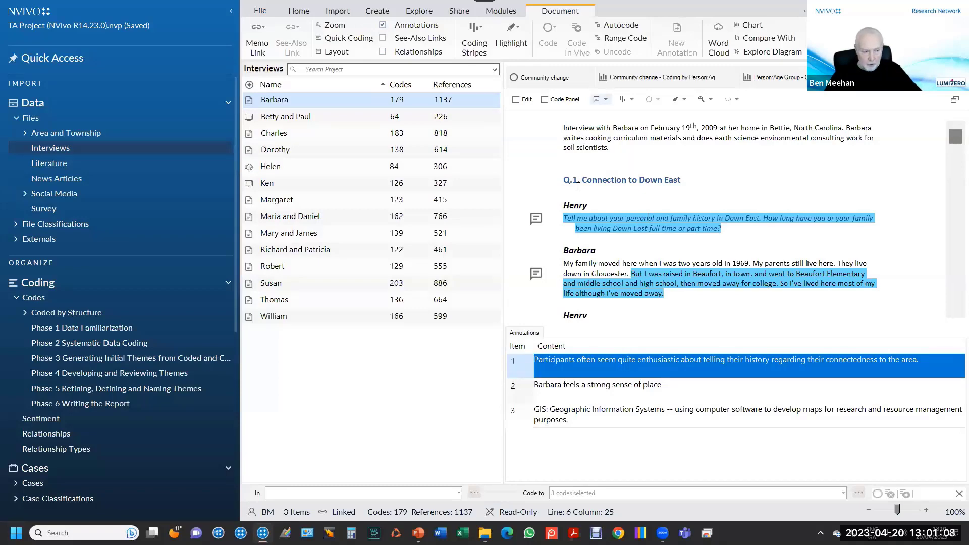
# Locate the interview's second annotation through the project-wide annotations list and switch to the presentation's 'Presented by' slide.
pyautogui.scroll(-2, 192, 344)
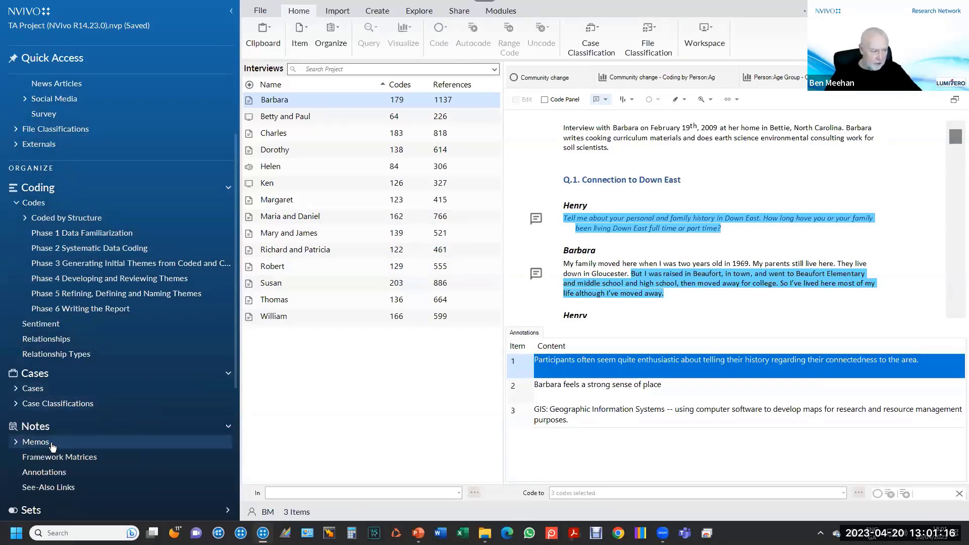
pyautogui.click(49, 474)
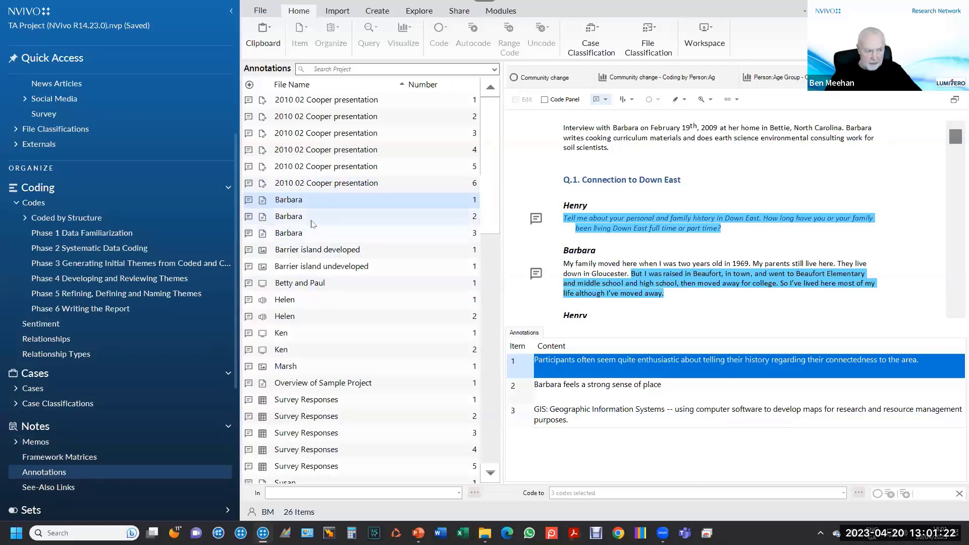
pyautogui.click(311, 220)
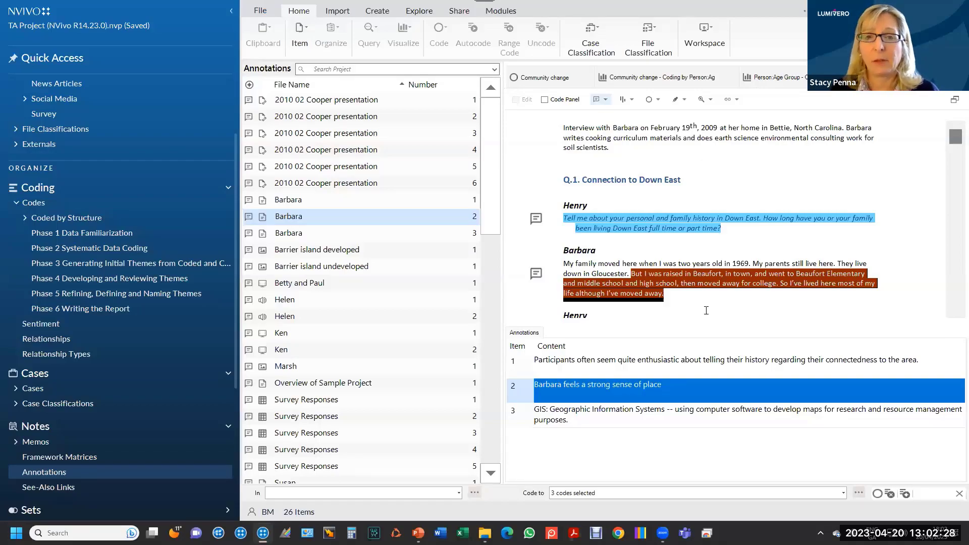
pyautogui.hotkey('alt', 'Tab')
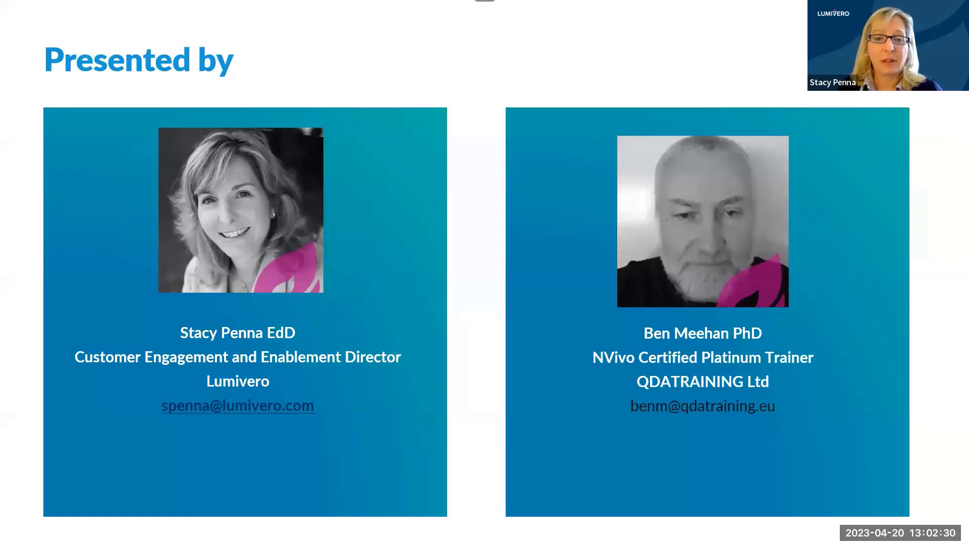